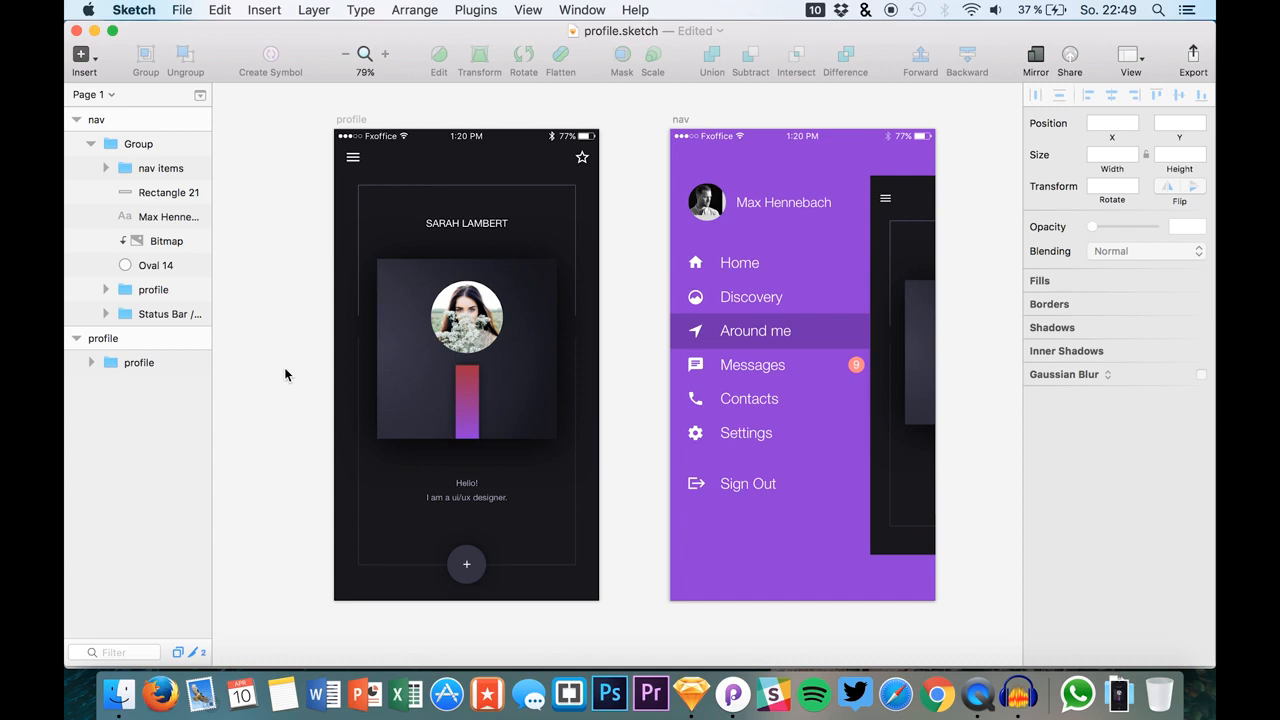
Switch to Principle and import profile.sketch at ×2 scale into the untitled document.
{"action": "left_click", "coordinate": [731, 693]}
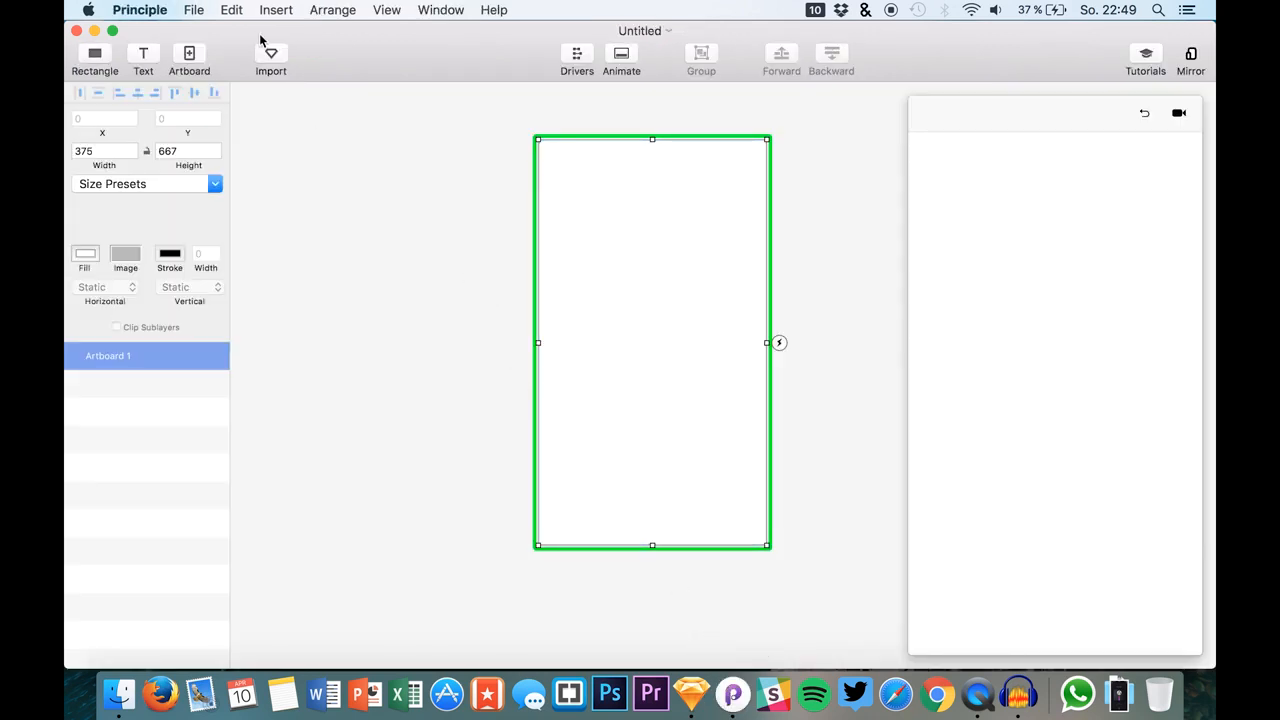
{"action": "left_click", "coordinate": [268, 52]}
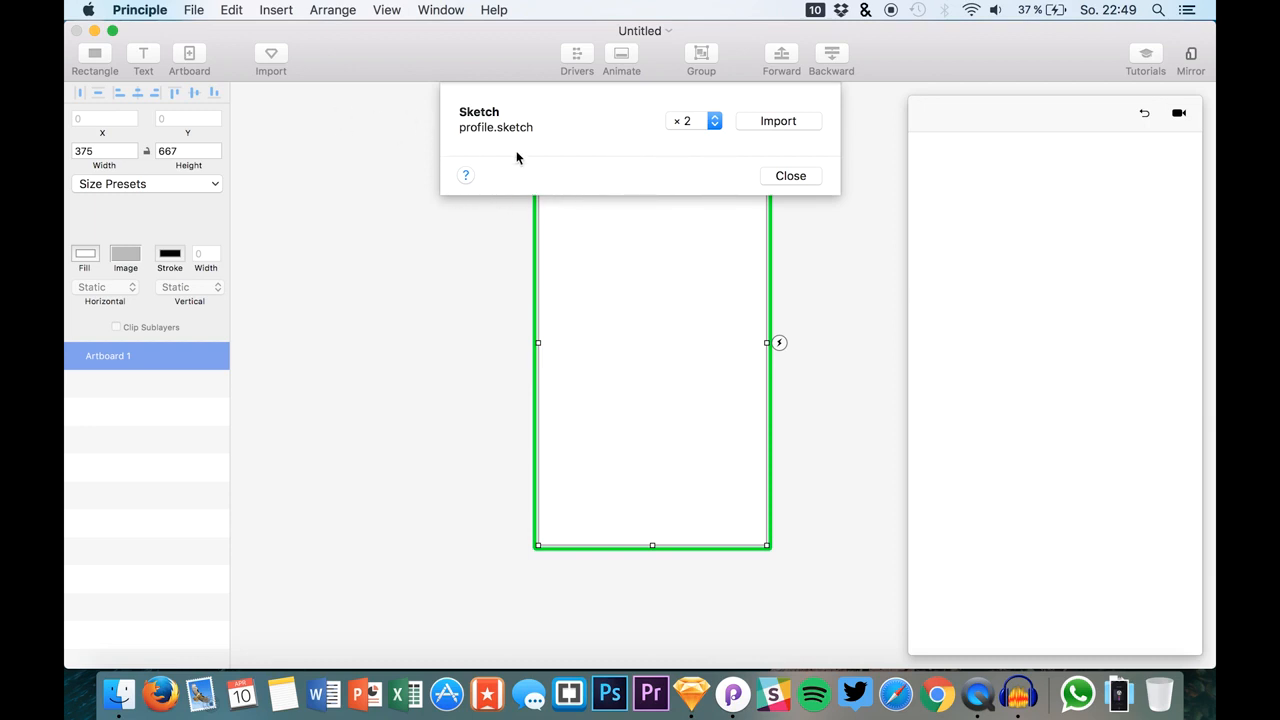
{"action": "left_click", "coordinate": [691, 694]}
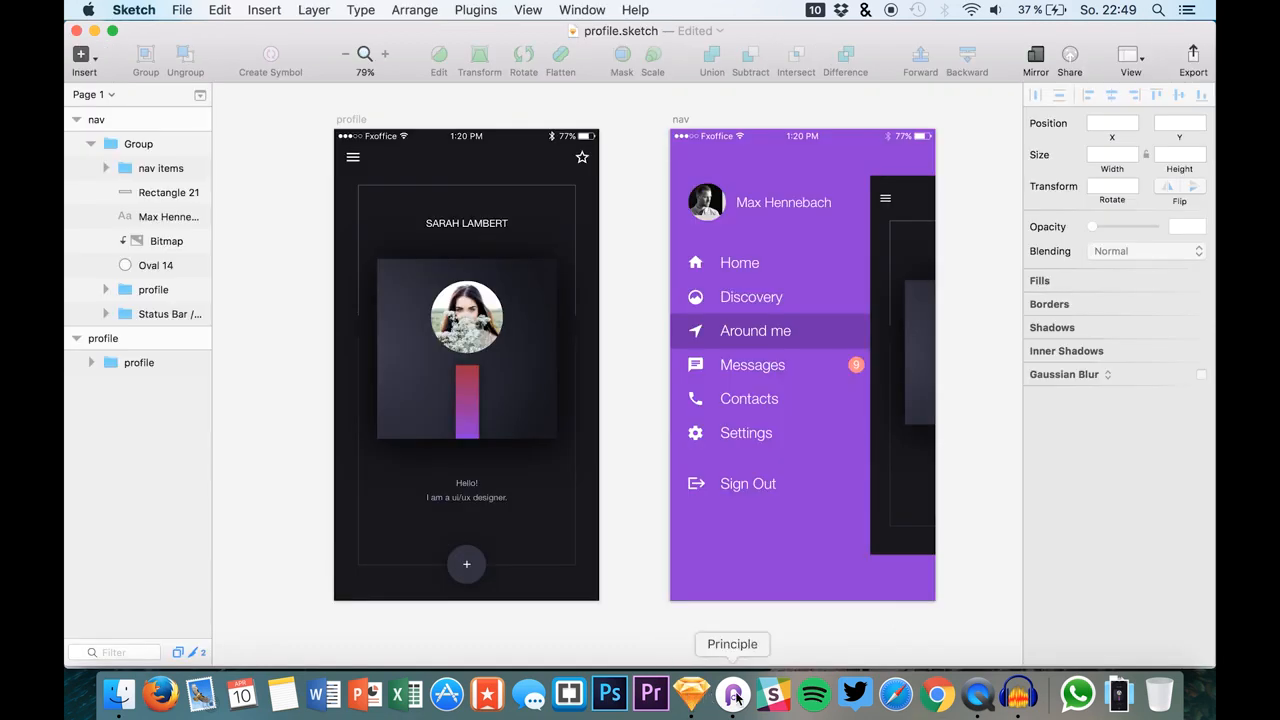
{"action": "left_click", "coordinate": [732, 696]}
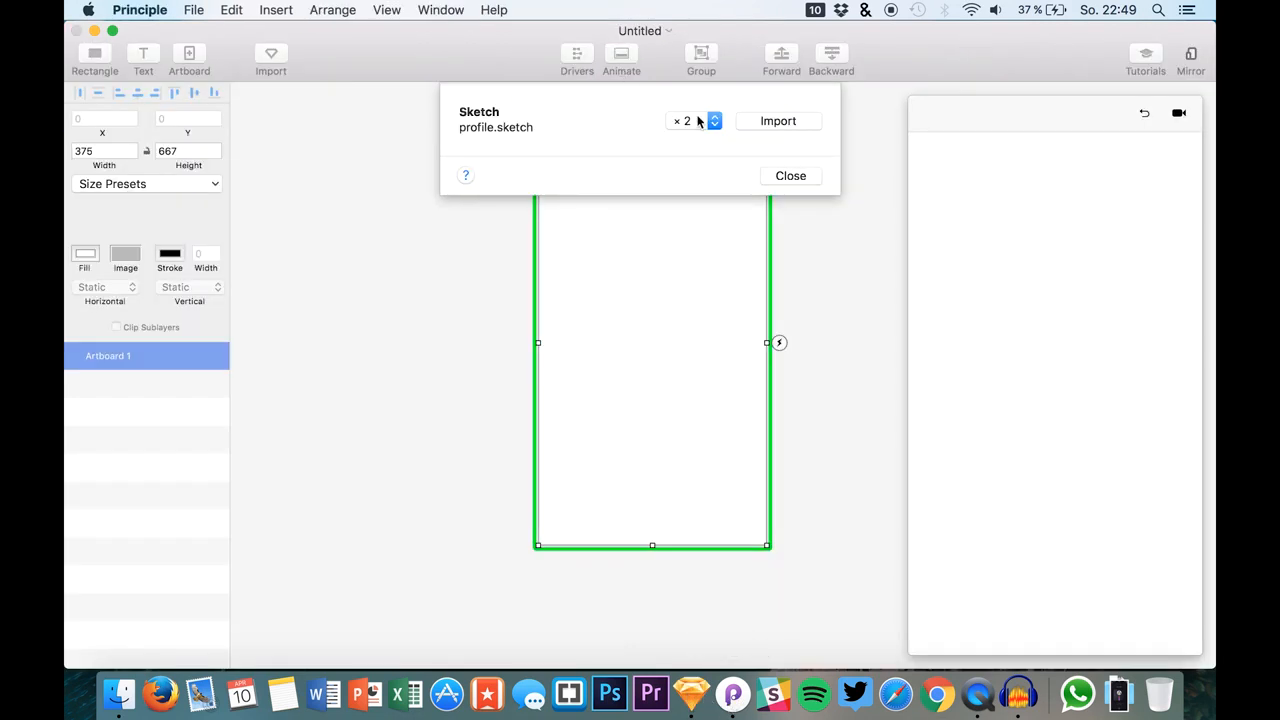
{"action": "left_click", "coordinate": [779, 121]}
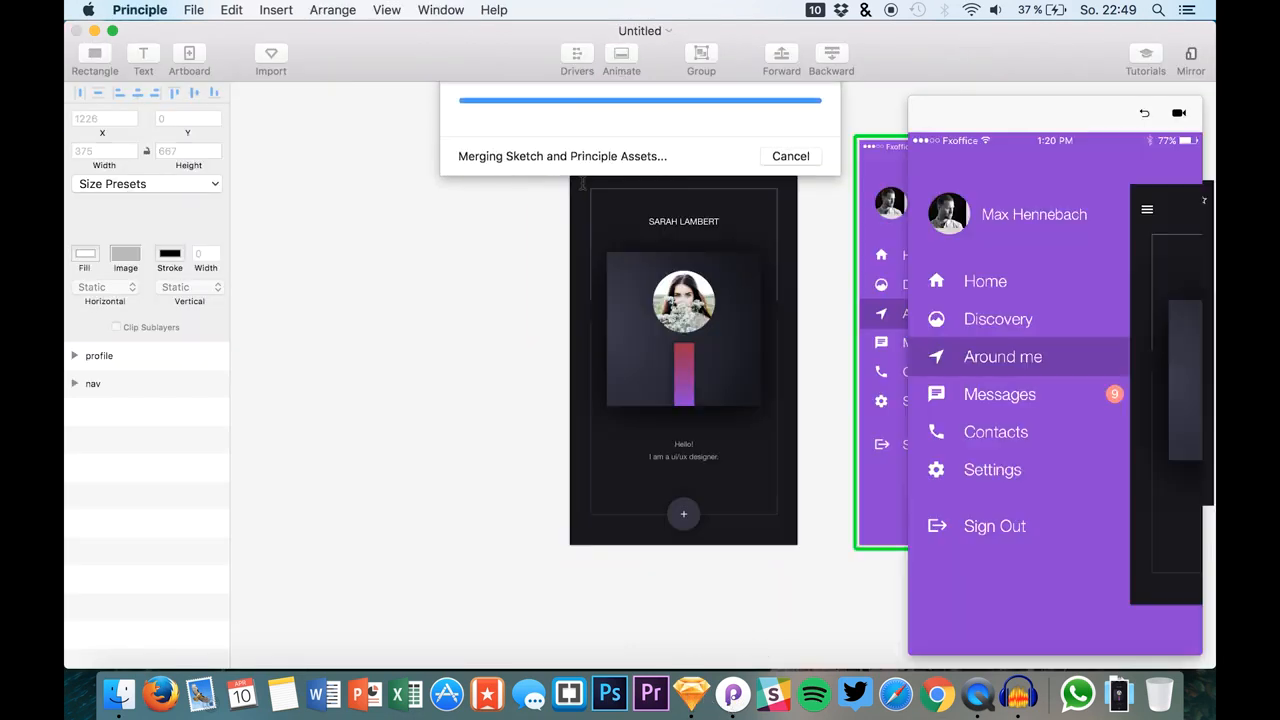
{"action": "scroll", "coordinate": [585, 188], "scroll_direction": "right", "scroll_amount": 3}
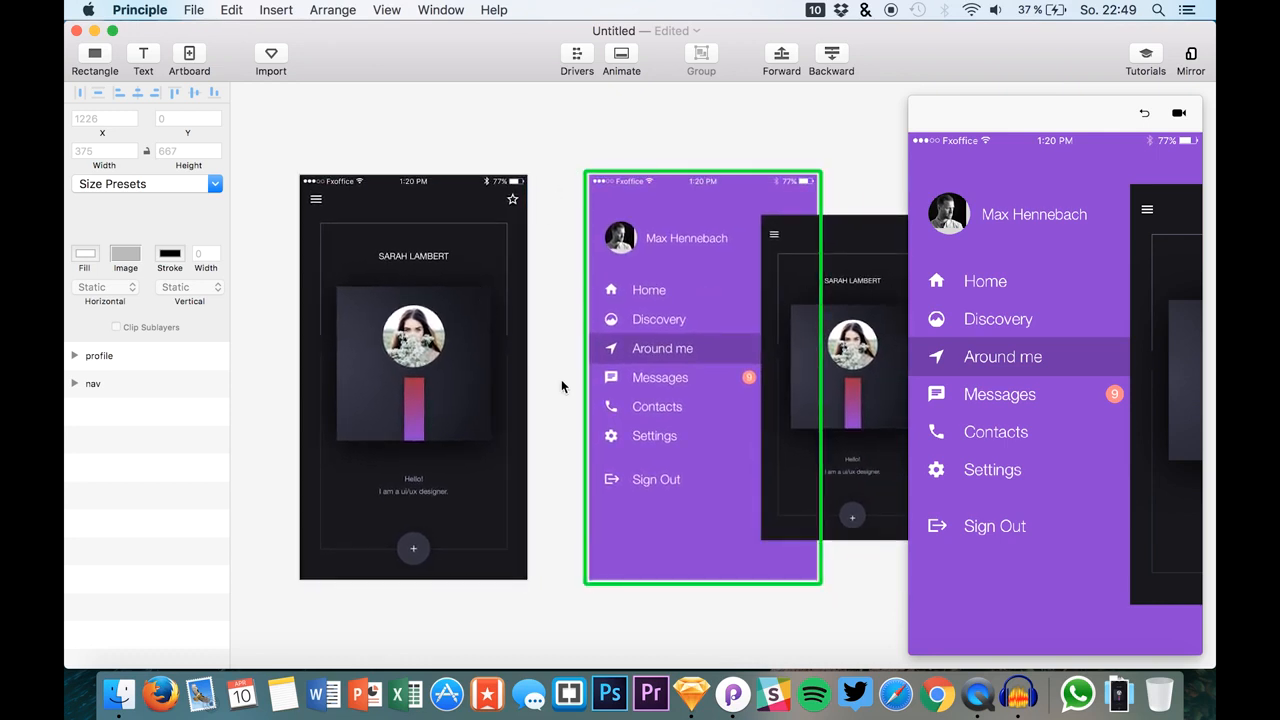
Expand the profile and nav artboards and toggle the visibility of the nav artboard's Group layer to check what it contains.
{"action": "left_click", "coordinate": [73, 384]}
{"action": "left_click", "coordinate": [74, 355]}
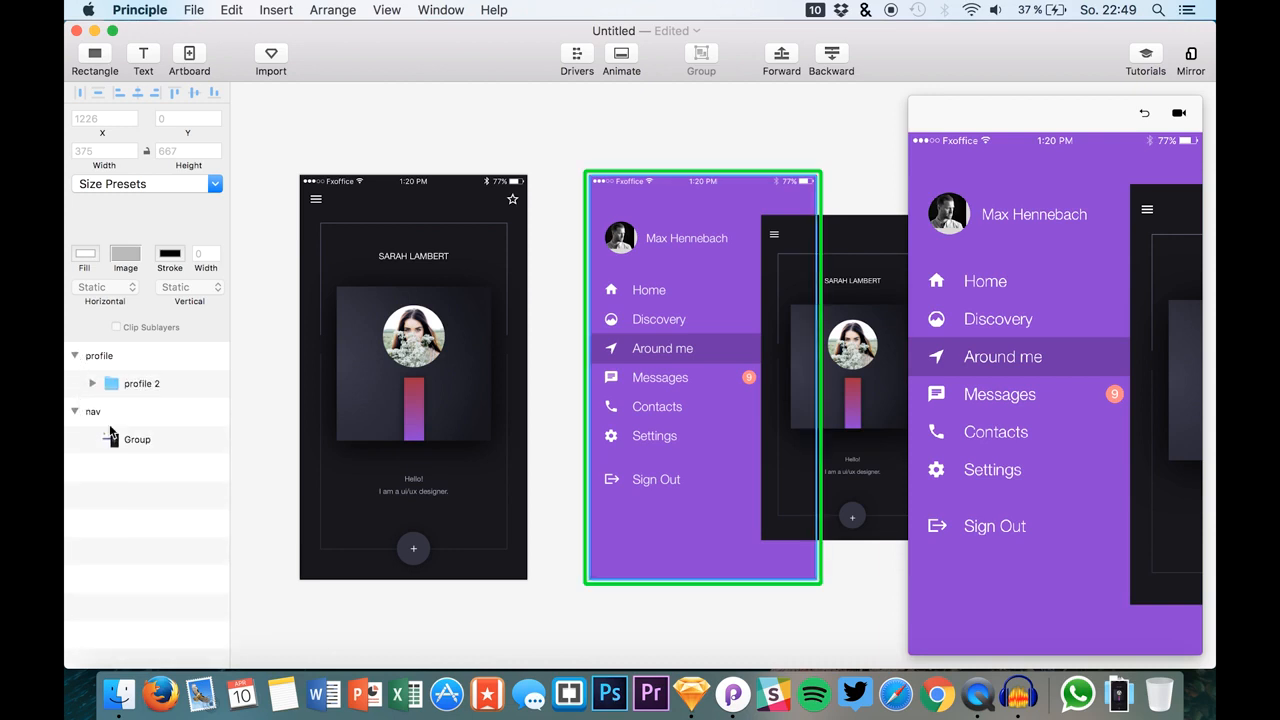
{"action": "left_click", "coordinate": [127, 412]}
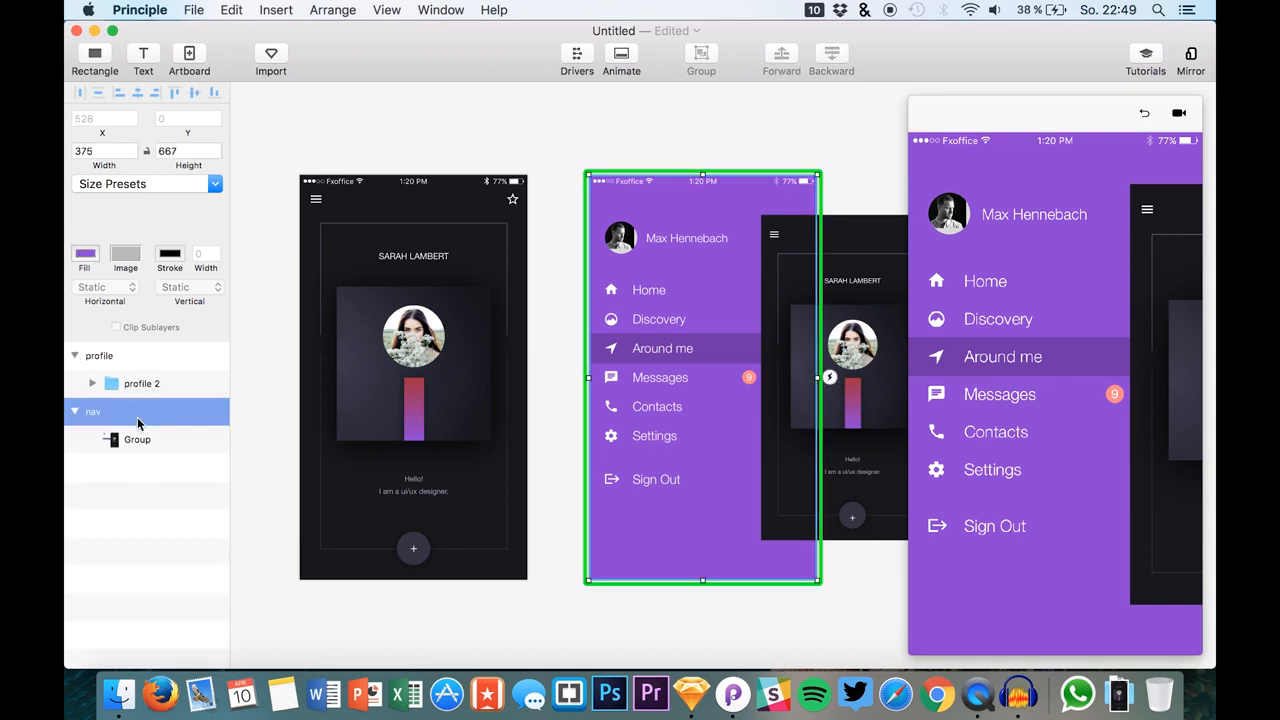
{"action": "left_click", "coordinate": [137, 440]}
{"action": "left_click", "coordinate": [215, 441]}
{"action": "left_click", "coordinate": [215, 441]}
{"action": "left_click", "coordinate": [215, 441]}
{"action": "left_click", "coordinate": [215, 441]}
{"action": "left_click", "coordinate": [215, 441]}
{"action": "left_click", "coordinate": [215, 441]}
{"action": "left_click", "coordinate": [215, 441]}
{"action": "left_click", "coordinate": [215, 441]}
{"action": "left_click", "coordinate": [215, 441]}
{"action": "left_click", "coordinate": [215, 441]}
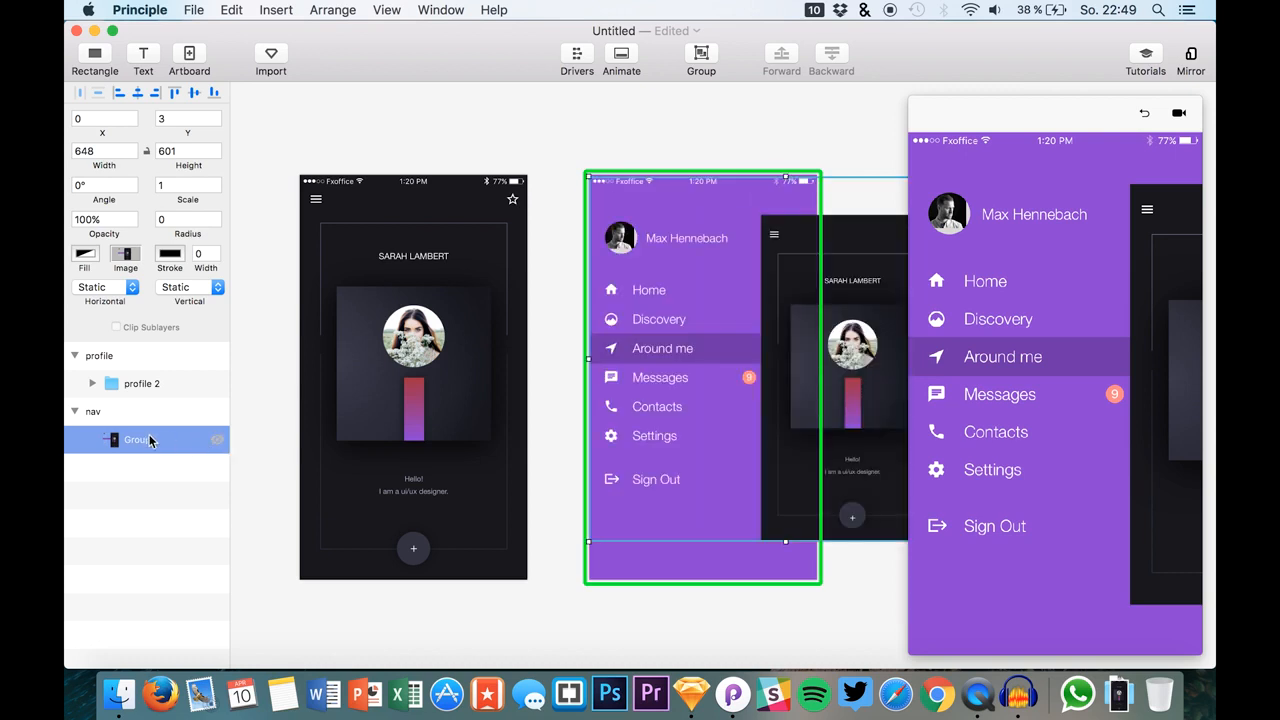
{"action": "left_click", "coordinate": [214, 443]}
{"action": "left_click", "coordinate": [214, 445]}
{"action": "left_click", "coordinate": [215, 441]}
{"action": "left_click", "coordinate": [215, 441]}
Close the untitled document without saving and create a new one.
{"action": "left_click", "coordinate": [76, 30]}
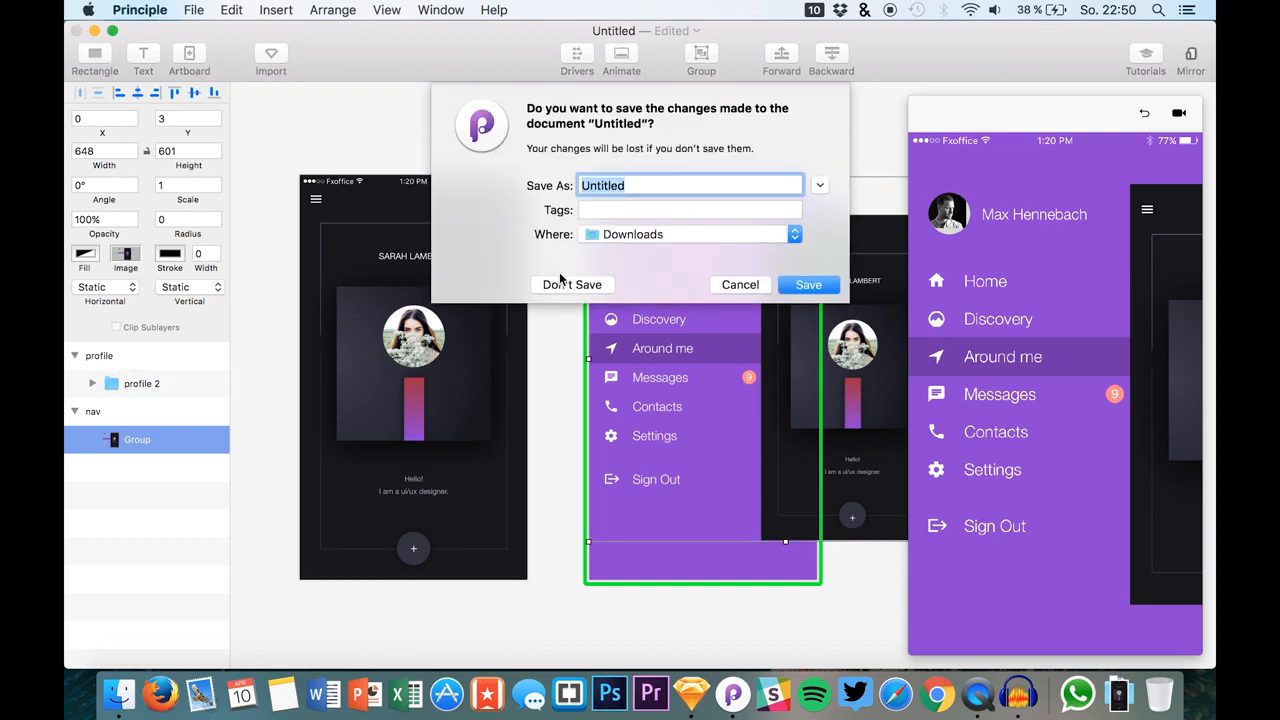
{"action": "left_click", "coordinate": [563, 284]}
{"action": "left_click", "coordinate": [193, 10]}
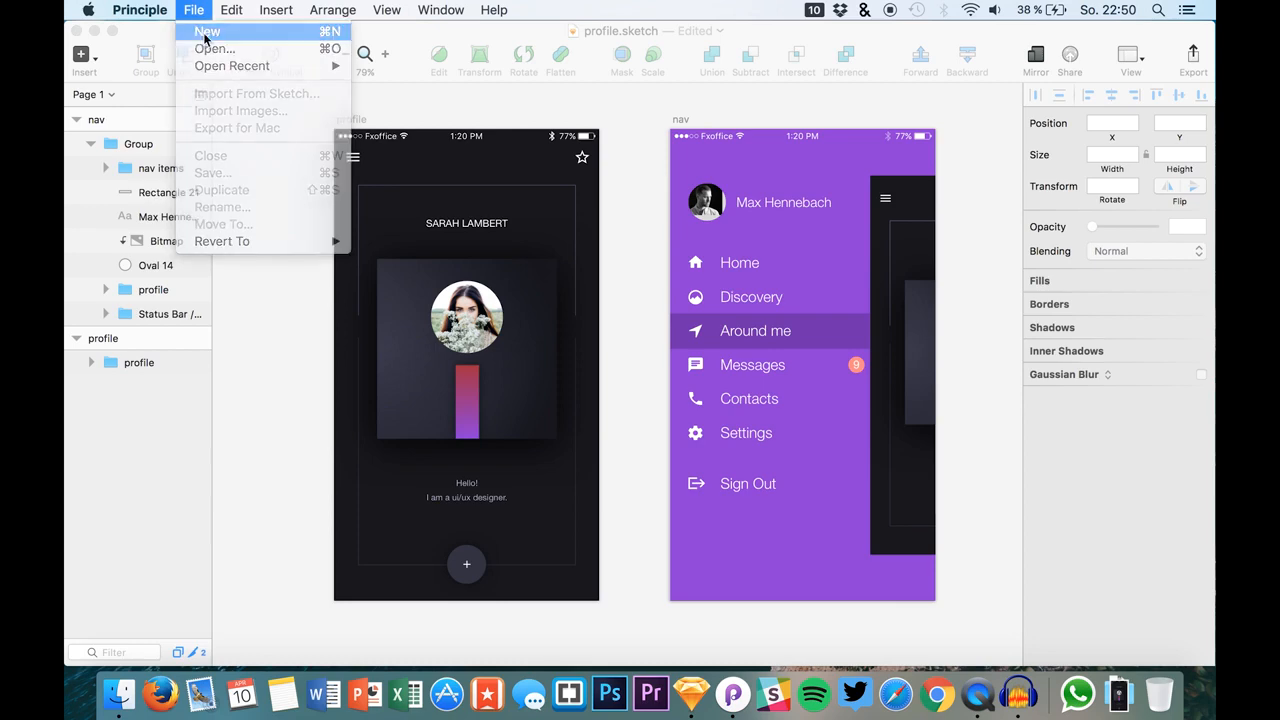
{"action": "left_click", "coordinate": [205, 33]}
Switch to Sketch and export the whole profile artboard as a 2x PNG named aprofile.
{"action": "left_click", "coordinate": [691, 693]}
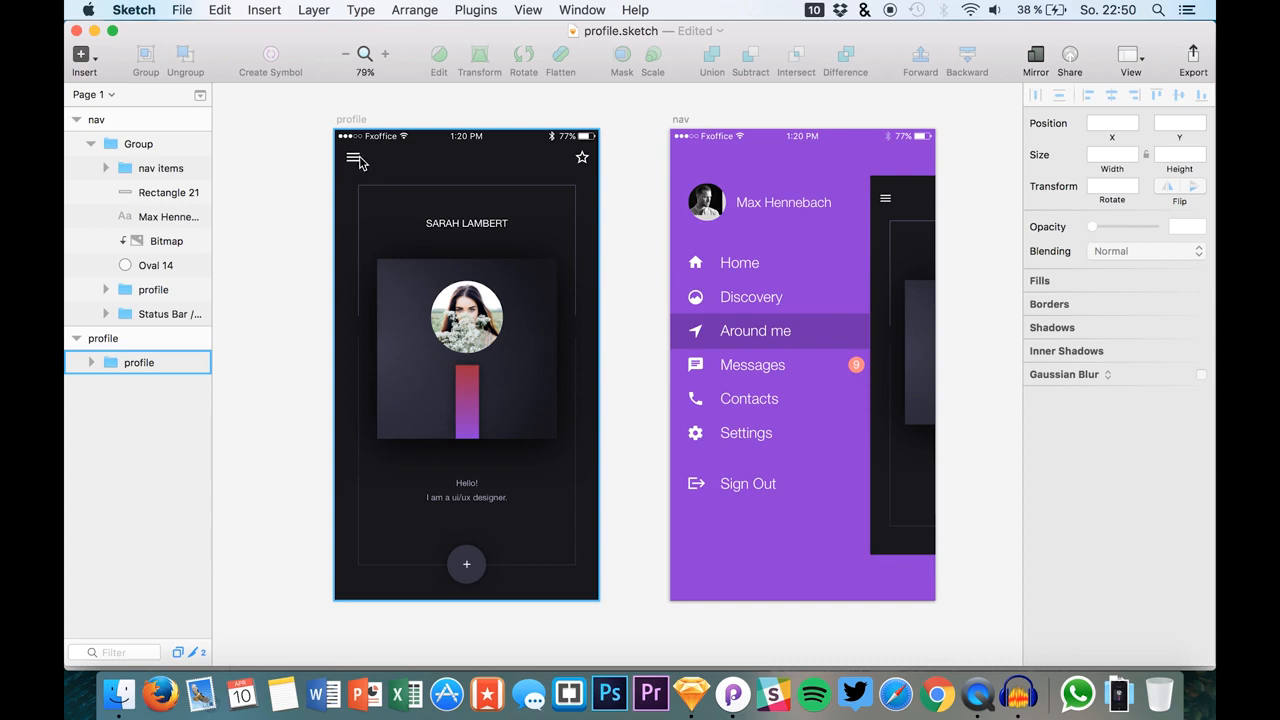
{"action": "left_click", "coordinate": [722, 288]}
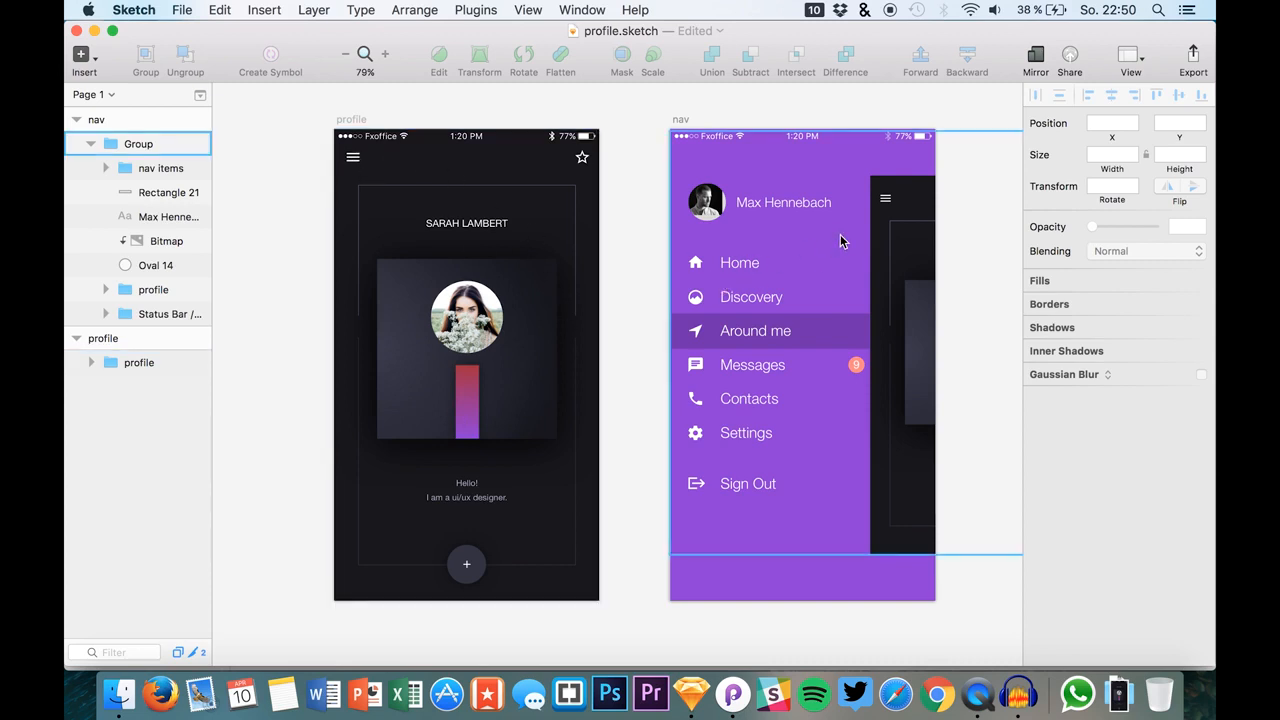
{"action": "left_click", "coordinate": [943, 183]}
{"action": "left_click", "coordinate": [104, 339]}
{"action": "left_click", "coordinate": [1097, 651]}
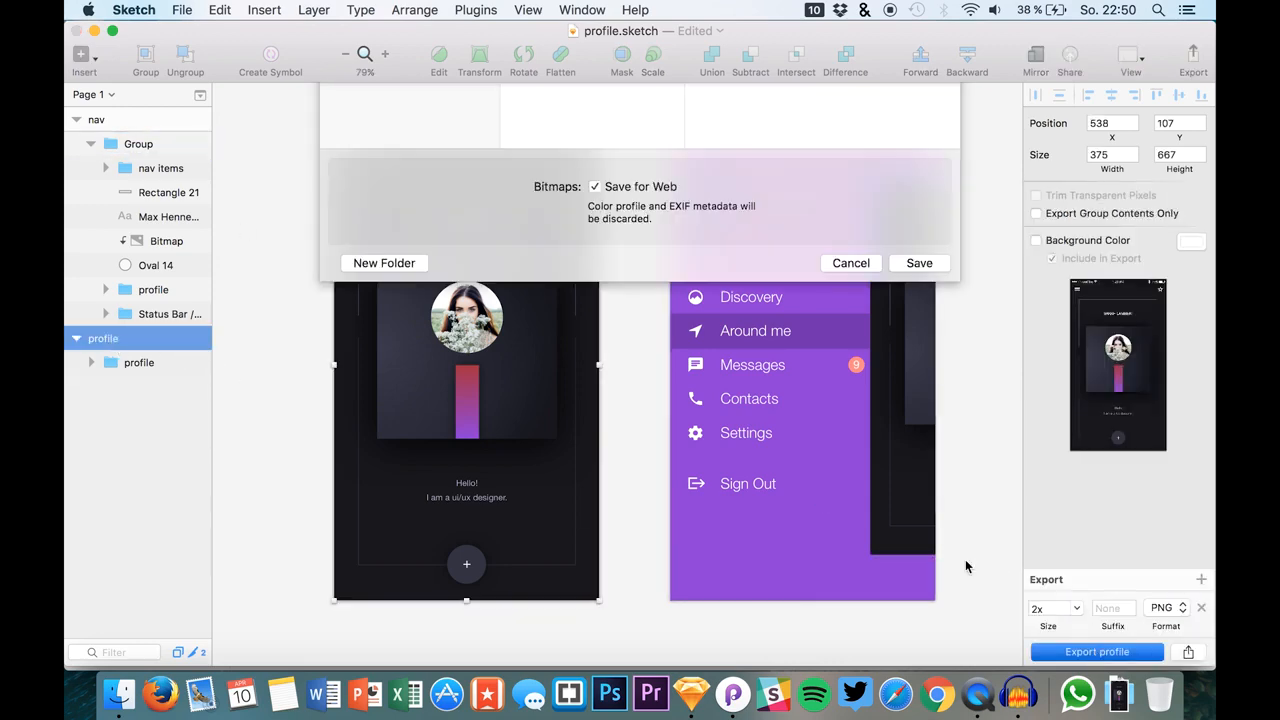
{"action": "key", "text": "Return"}
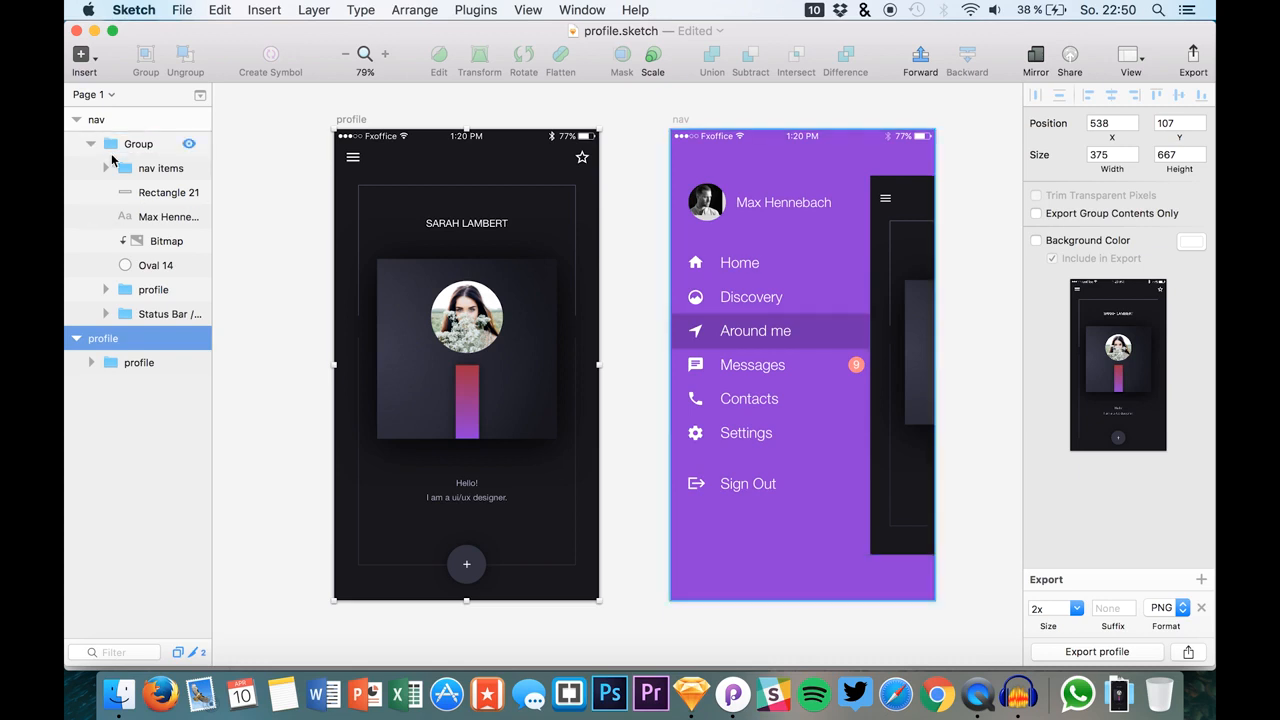
Delete the profile group from the Group layer of the nav artboard.
{"action": "left_click", "coordinate": [150, 290]}
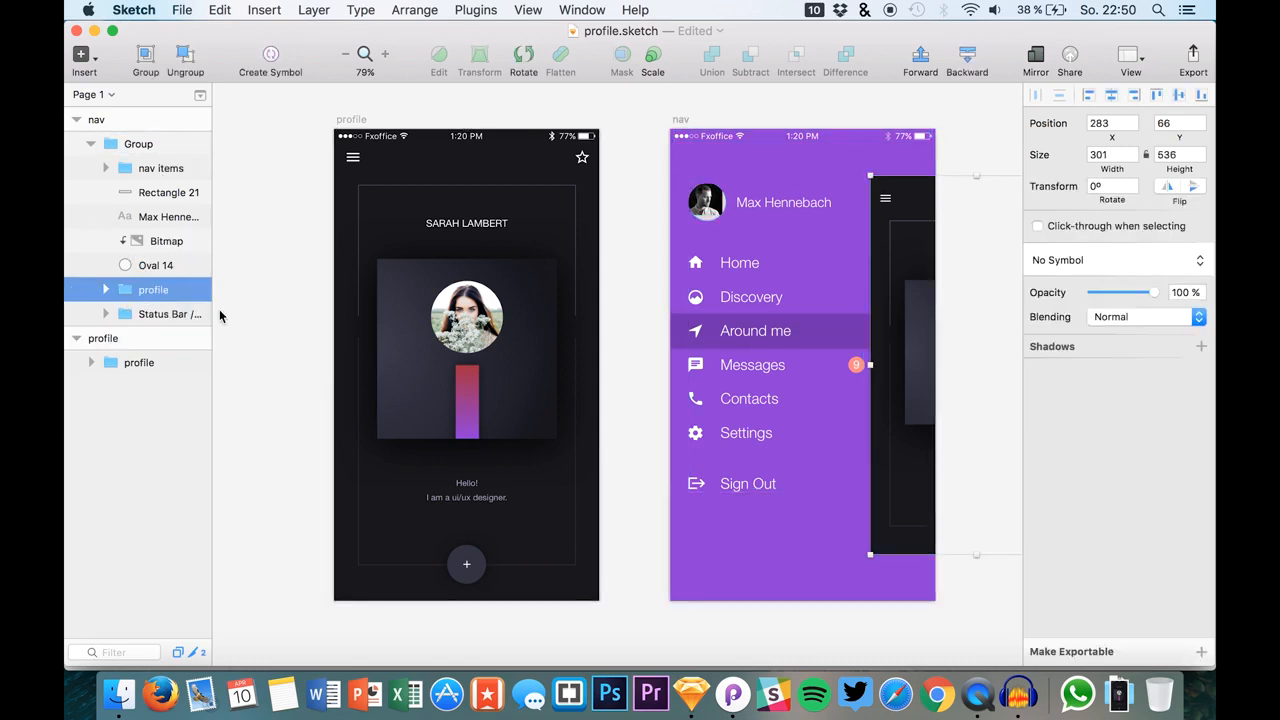
{"action": "key", "text": "Delete"}
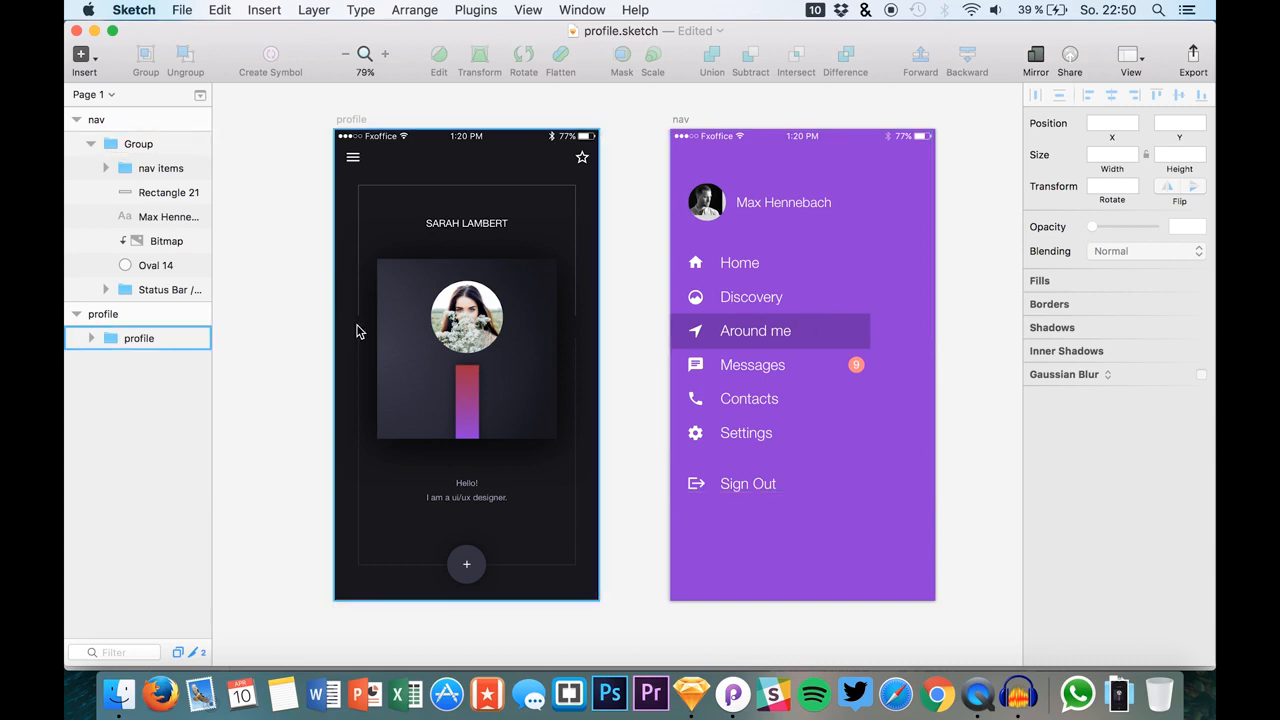
{"action": "key", "text": "super+z"}
{"action": "key", "text": "super+shift+z"}
Switch to Principle, import profile.sketch at ×2 scale, and expand the profile and nav artboards' layers.
{"action": "left_click", "coordinate": [735, 708]}
{"action": "left_click", "coordinate": [271, 55]}
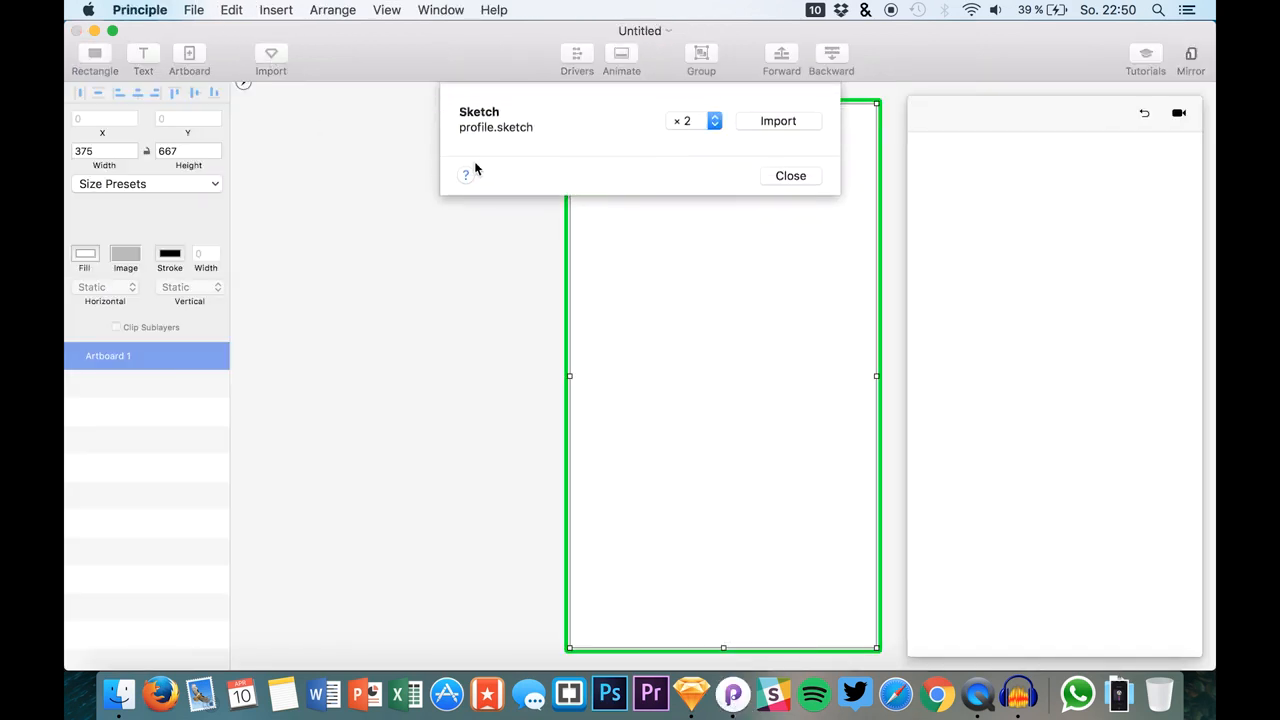
{"action": "left_click", "coordinate": [786, 122]}
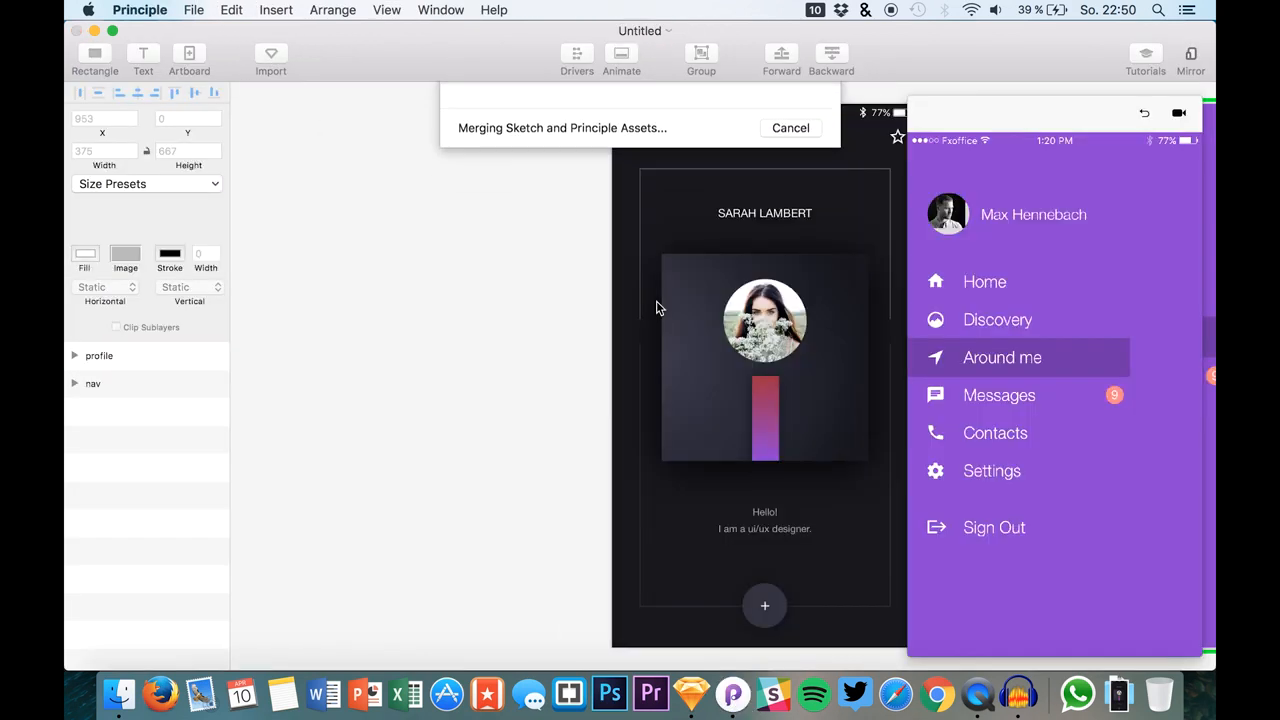
{"action": "left_click", "coordinate": [74, 385]}
{"action": "left_click", "coordinate": [74, 356]}
{"action": "left_click", "coordinate": [126, 440]}
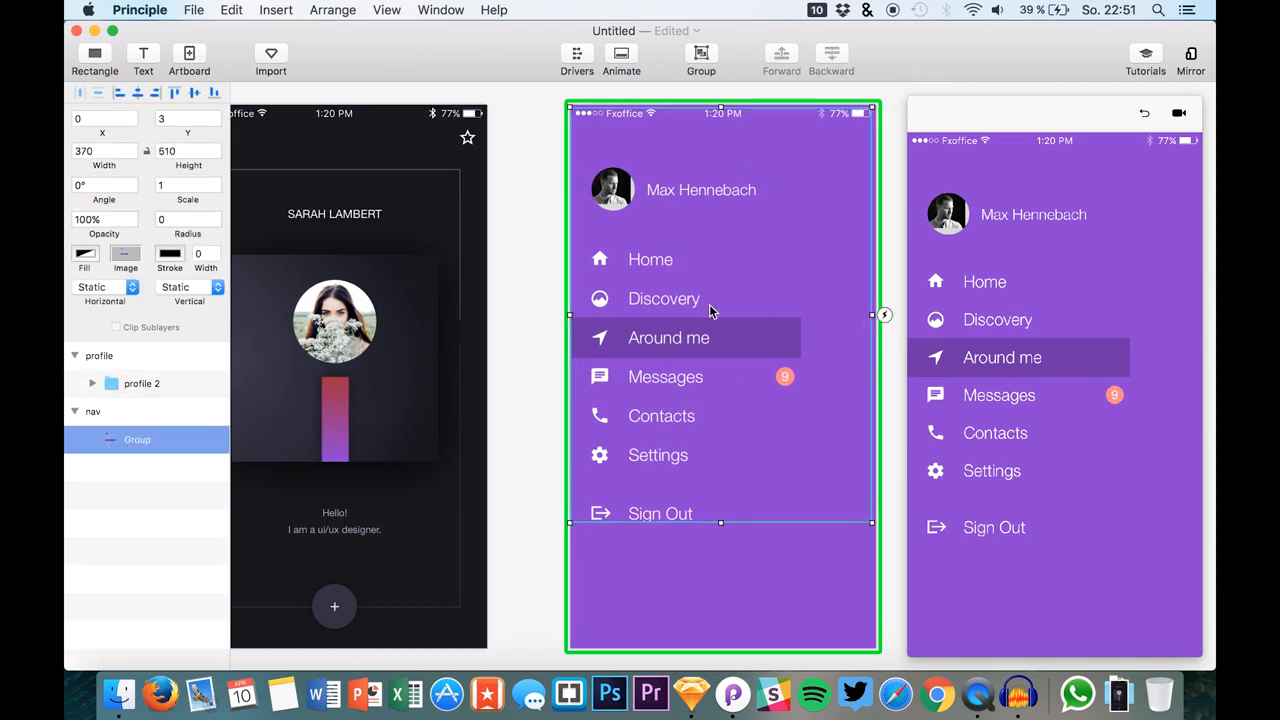
Expand the profile 2 and Nav Bar groups to locate the menu icon layer, comparing with the design in Sketch.
{"action": "scroll", "coordinate": [685, 287], "scroll_direction": "down", "scroll_amount": 3}
{"action": "left_click", "coordinate": [526, 262]}
{"action": "scroll", "coordinate": [460, 266], "scroll_direction": "left", "scroll_amount": 3}
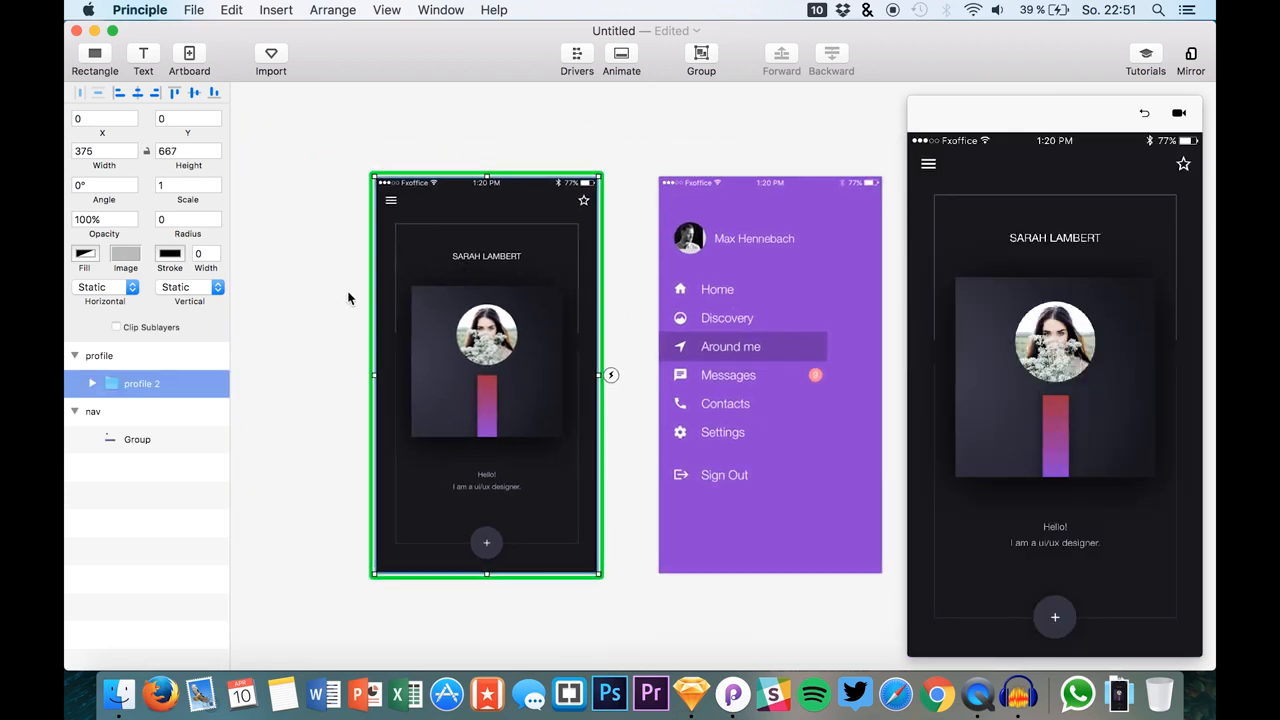
{"action": "left_click", "coordinate": [92, 384]}
{"action": "left_click", "coordinate": [111, 412]}
{"action": "left_click", "coordinate": [157, 467]}
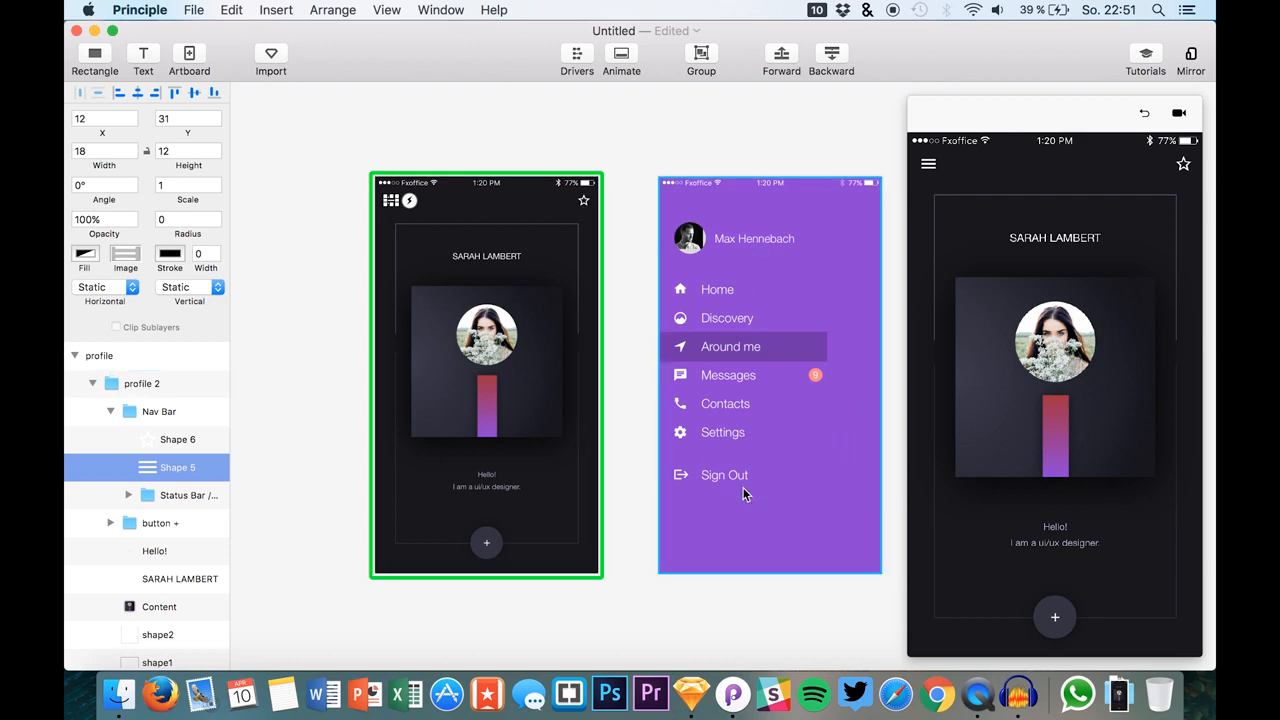
{"action": "left_click", "coordinate": [697, 683]}
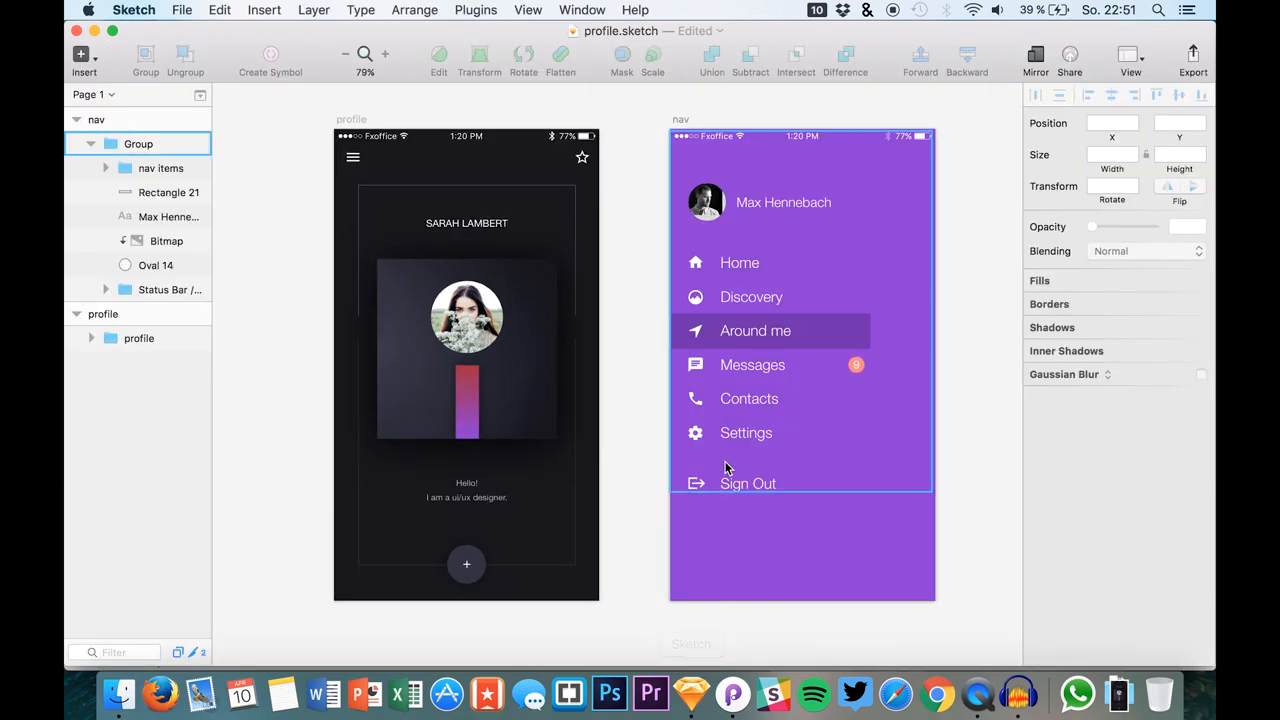
{"action": "left_click", "coordinate": [733, 693]}
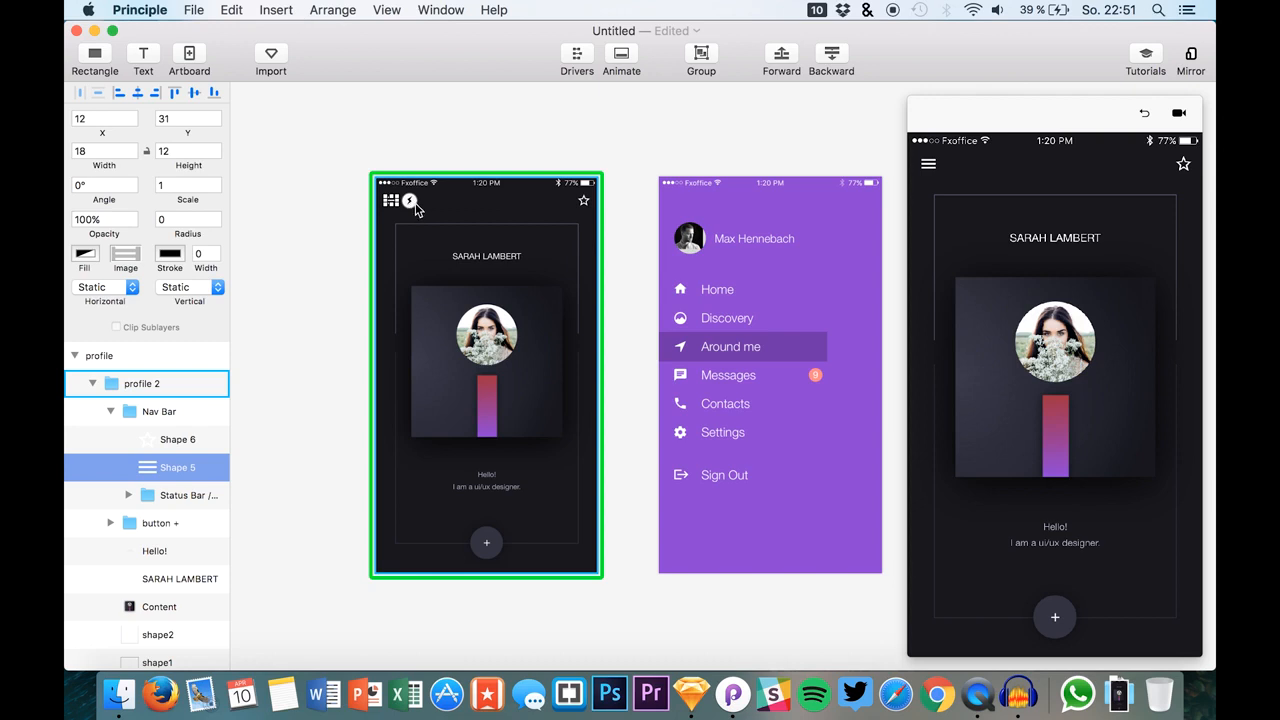
{"action": "left_click", "coordinate": [306, 373]}
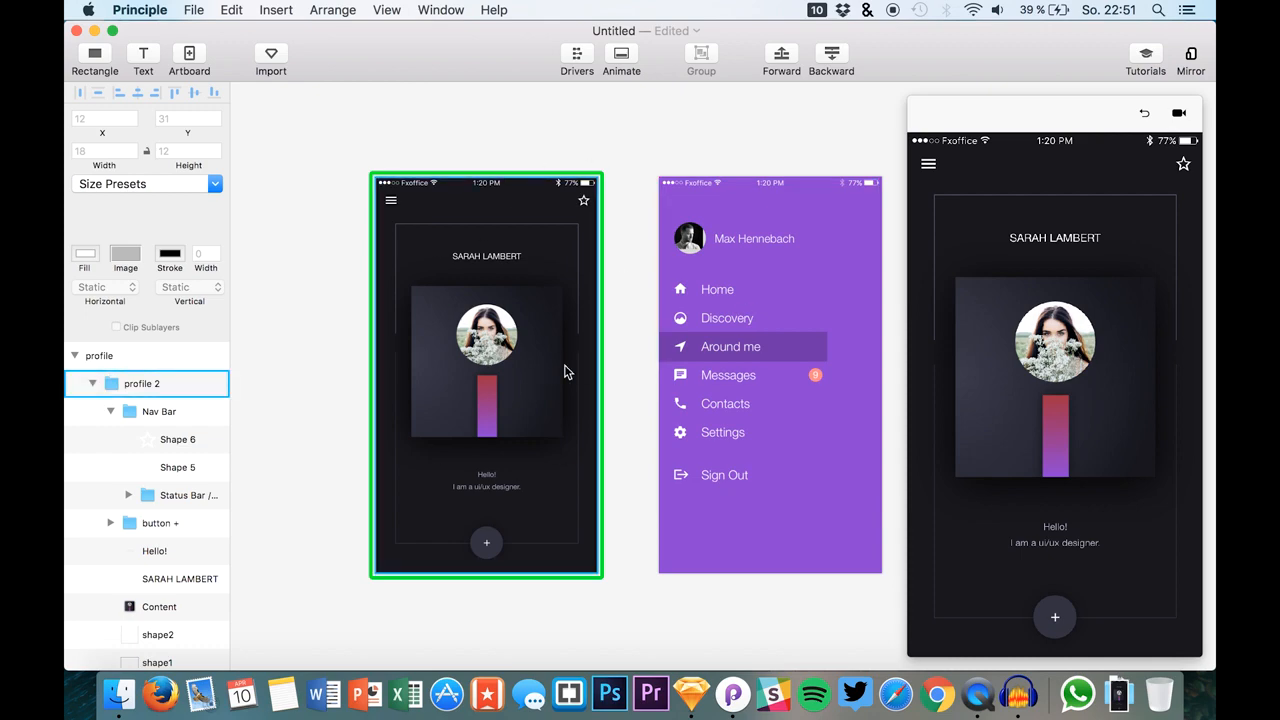
Place the exported aprofile image over the profile artboard with a width of 375, at about X -2, Y 0.
{"action": "left_click", "coordinate": [1125, 685]}
{"action": "left_click_drag", "start_coordinate": [1120, 630], "coordinate": [796, 372]}
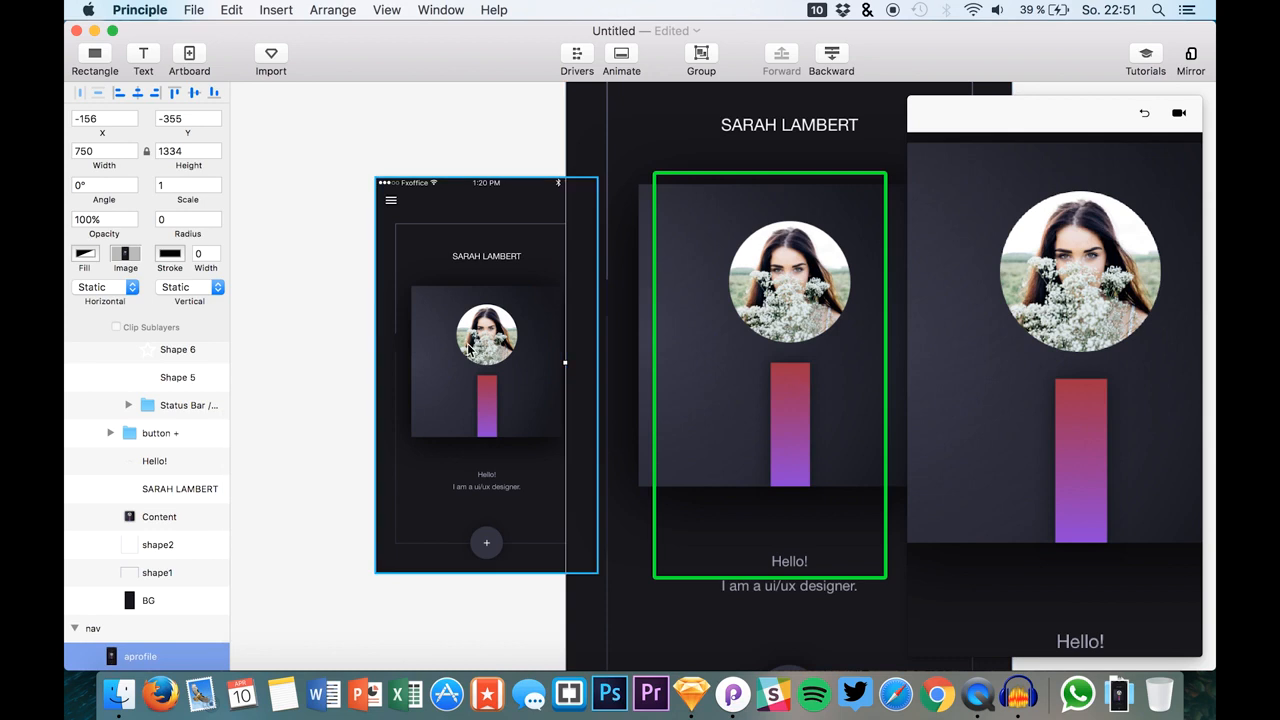
{"action": "left_click", "coordinate": [70, 151]}
{"action": "type", "text": "375"}
{"action": "key", "text": "Return"}
{"action": "left_click_drag", "start_coordinate": [636, 170], "coordinate": [444, 347]}
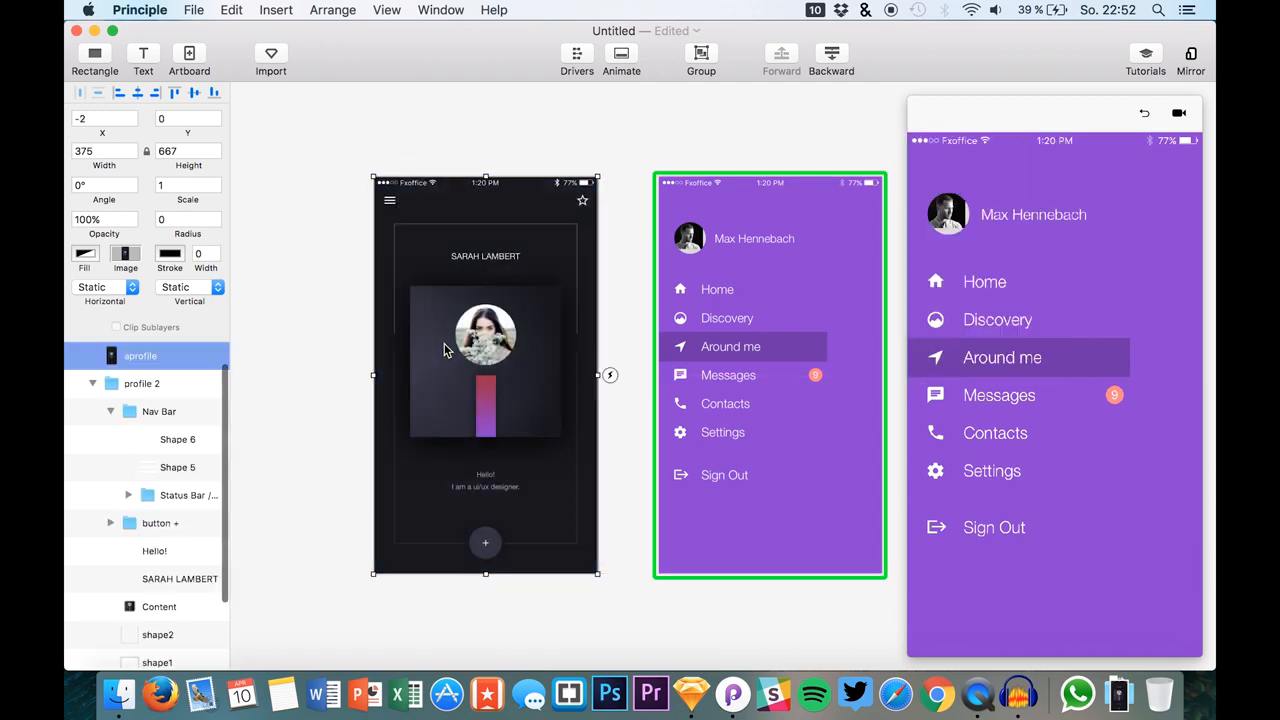
{"action": "left_click", "coordinate": [92, 383]}
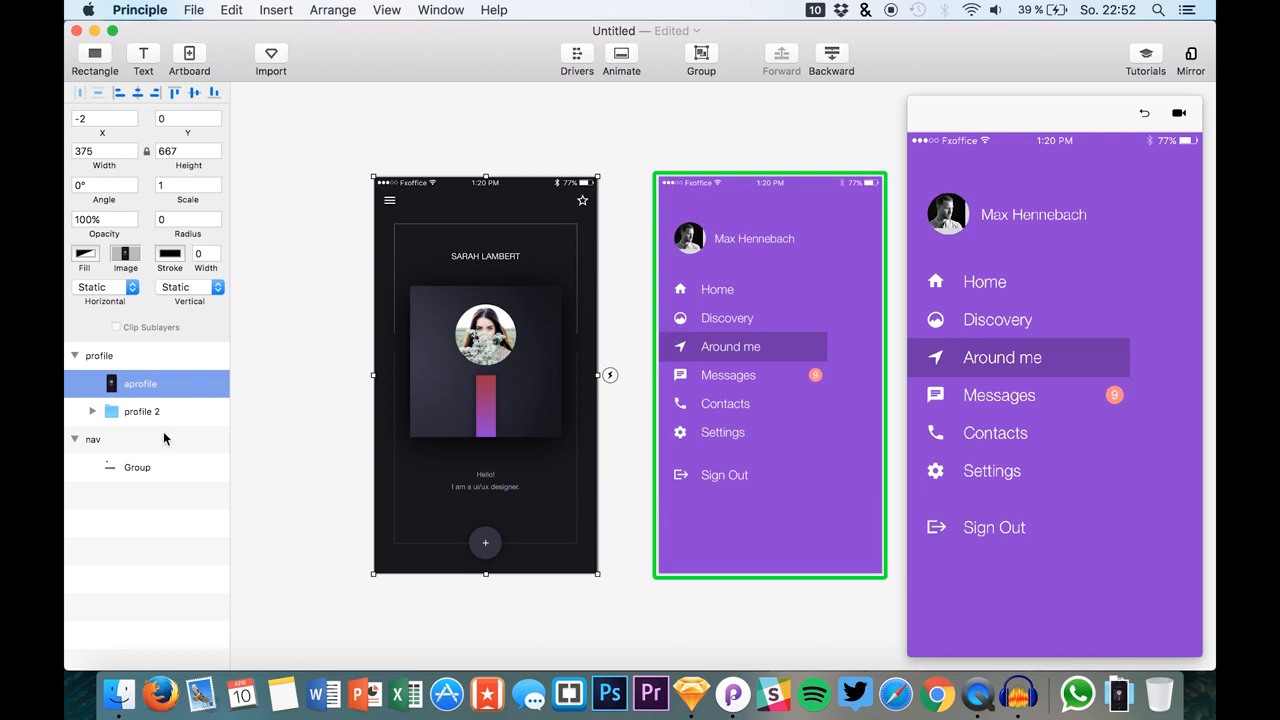
Paste a copy of the aprofile image into the nav artboard above its Group layer.
{"action": "left_click", "coordinate": [138, 492]}
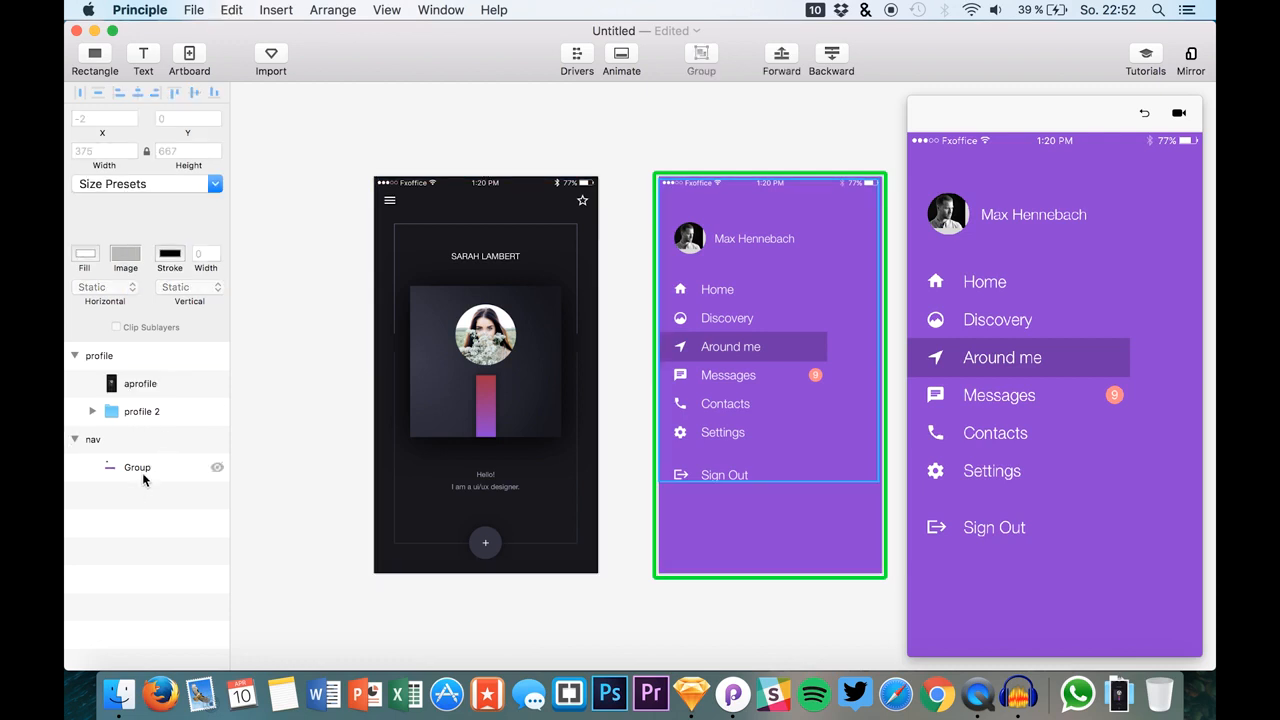
{"action": "left_click", "coordinate": [143, 470]}
{"action": "key", "text": "super+v"}
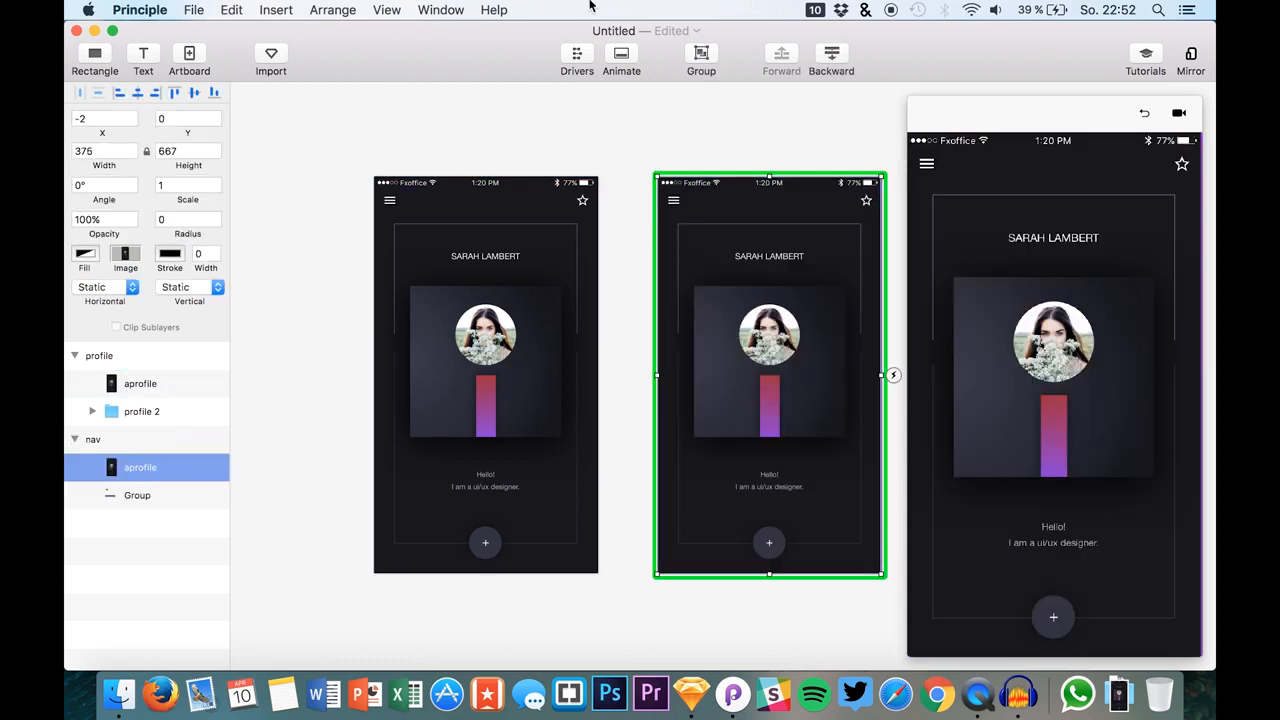
Scale the nav artboard's aprofile copy down to about 321 × 571 and move it to about X 283, Y 48.
{"action": "left_click_drag", "start_coordinate": [660, 175], "coordinate": [722, 208]}
{"action": "left_click_drag", "start_coordinate": [717, 307], "coordinate": [855, 279]}
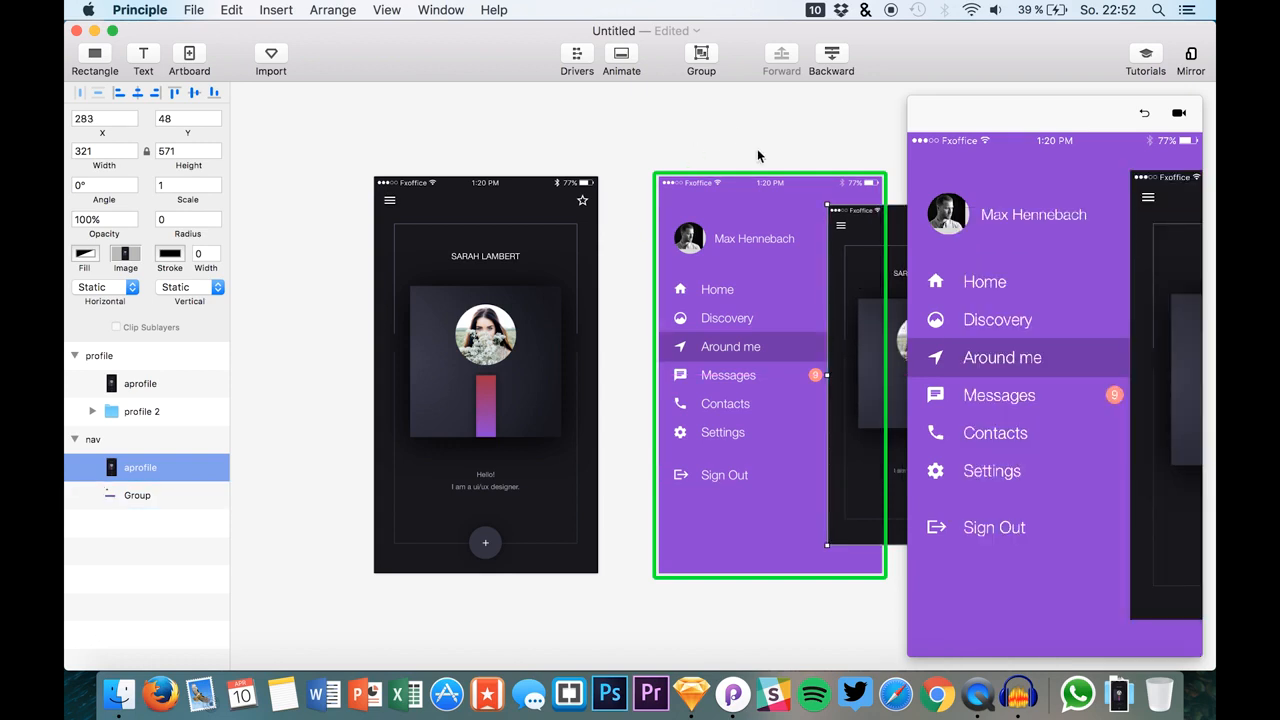
{"action": "left_click", "coordinate": [1099, 289]}
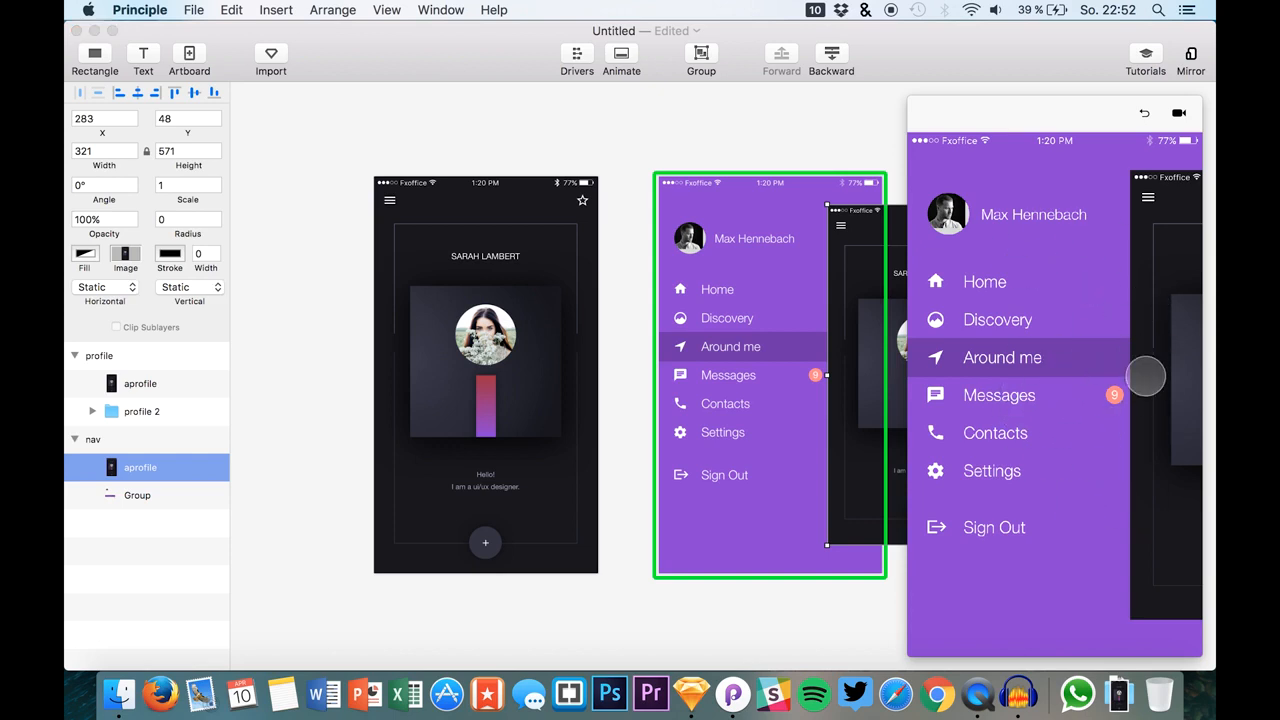
{"action": "left_click", "coordinate": [858, 103]}
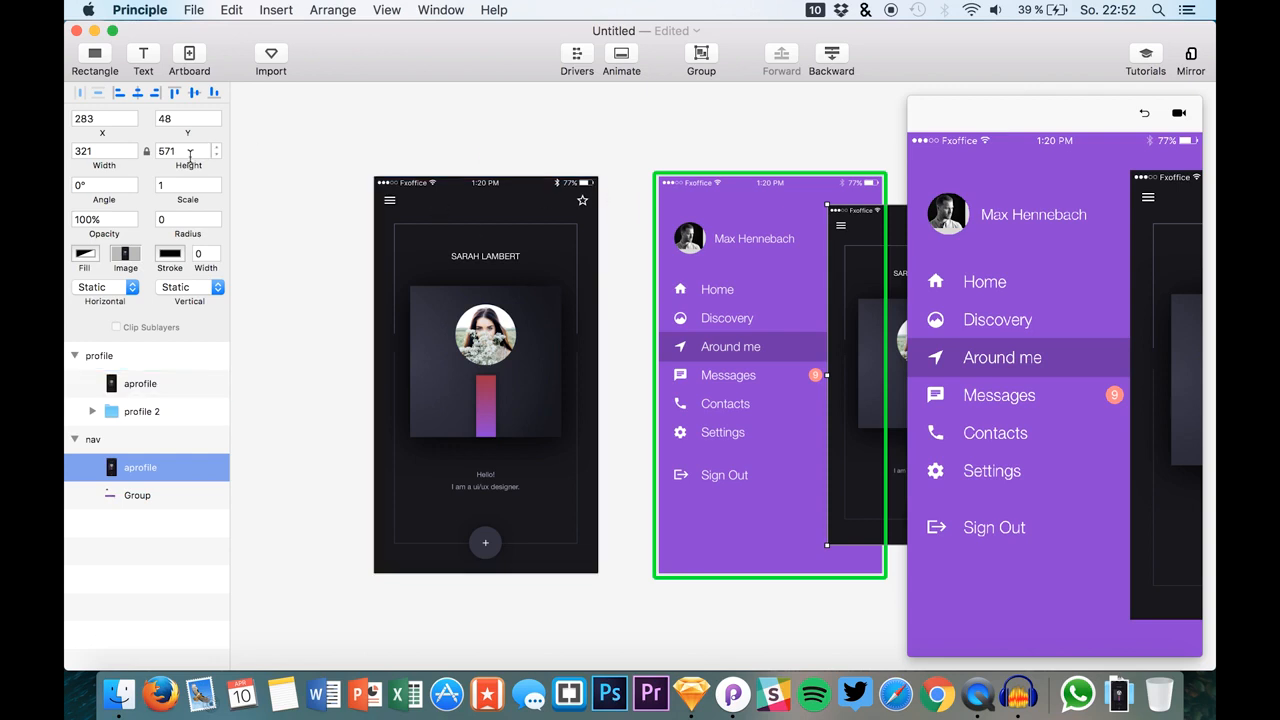
Move the menu icon layer Shape 5 out of Nav Bar to the top of the profile artboard, above aprofile.
{"action": "left_click", "coordinate": [128, 383]}
{"action": "left_click", "coordinate": [92, 411]}
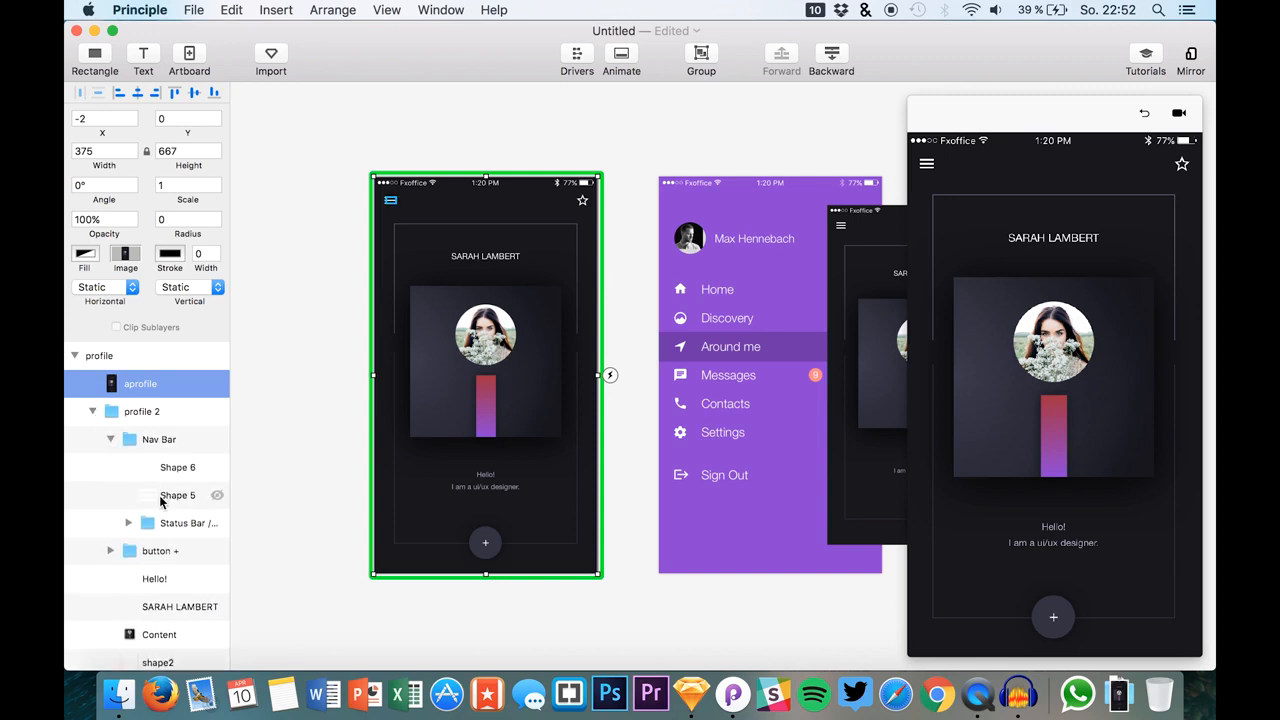
{"action": "left_click", "coordinate": [163, 500]}
{"action": "left_click_drag", "start_coordinate": [160, 503], "coordinate": [118, 368]}
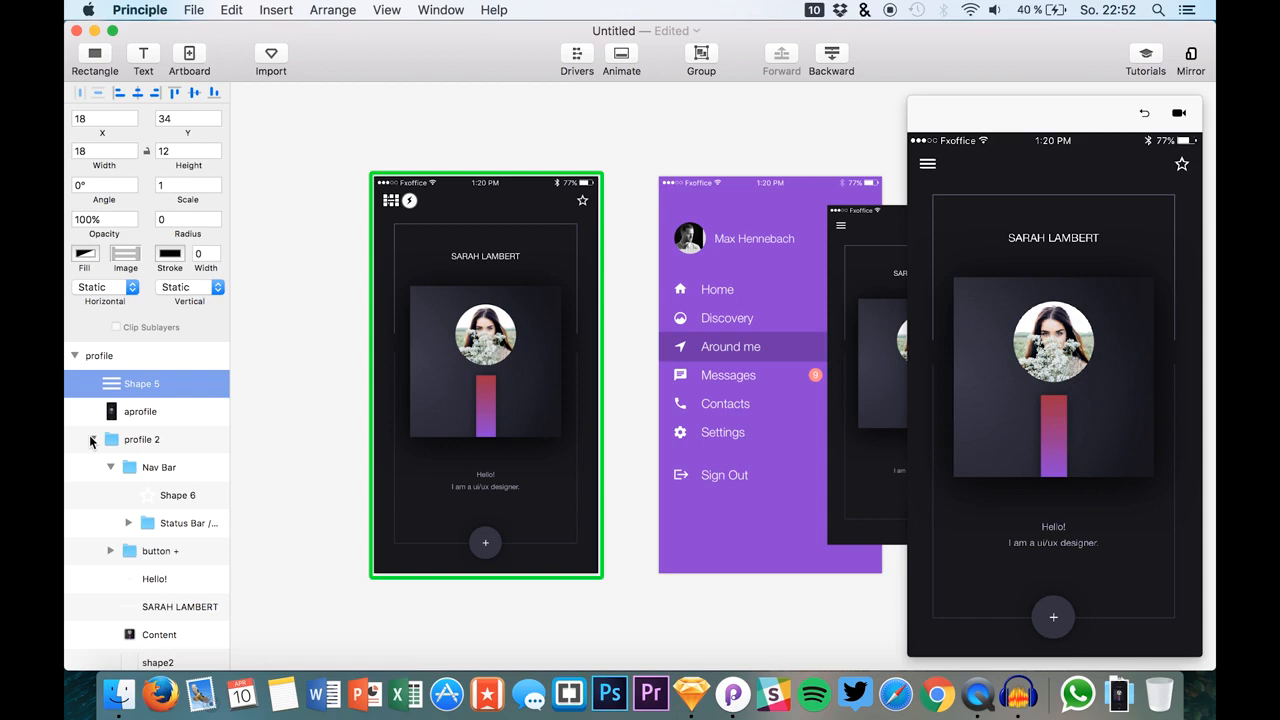
Link the menu icon layer Shape 5 on the profile artboard to the nav artboard with a Tap event.
{"action": "left_click", "coordinate": [92, 439]}
{"action": "left_click", "coordinate": [147, 411]}
{"action": "left_click", "coordinate": [217, 384]}
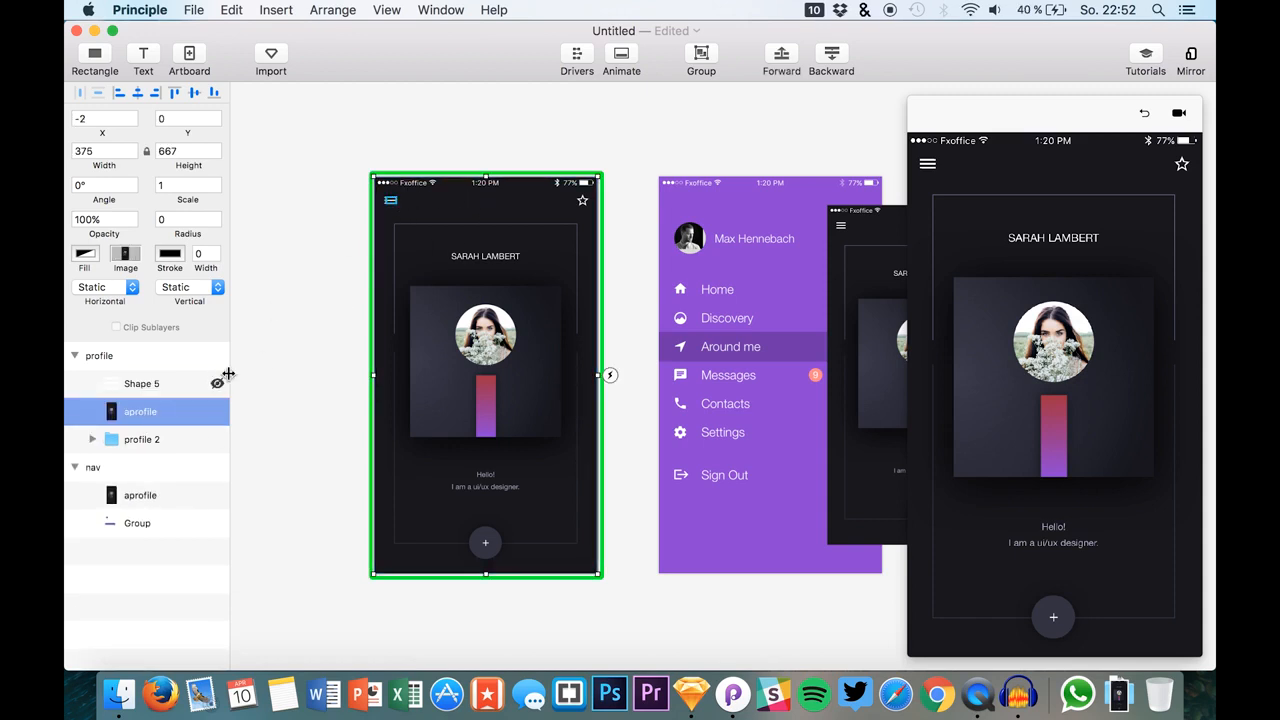
{"action": "left_click", "coordinate": [172, 384]}
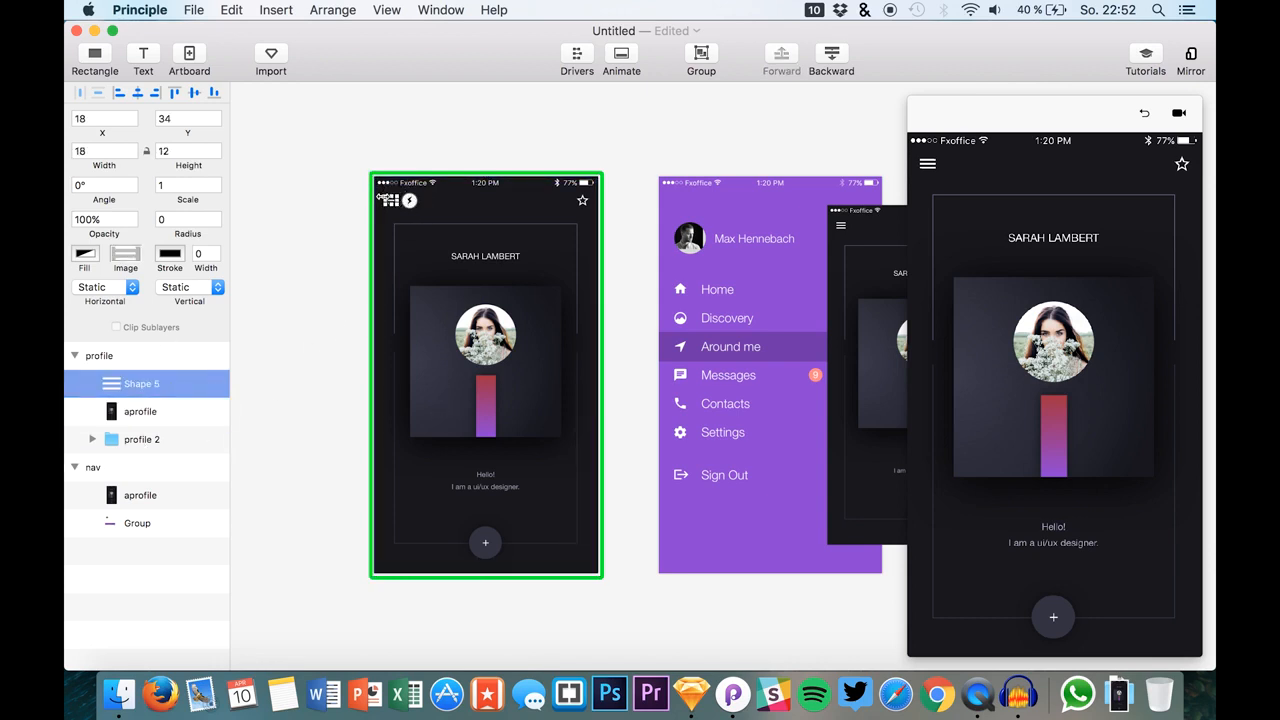
{"action": "left_click", "coordinate": [408, 202]}
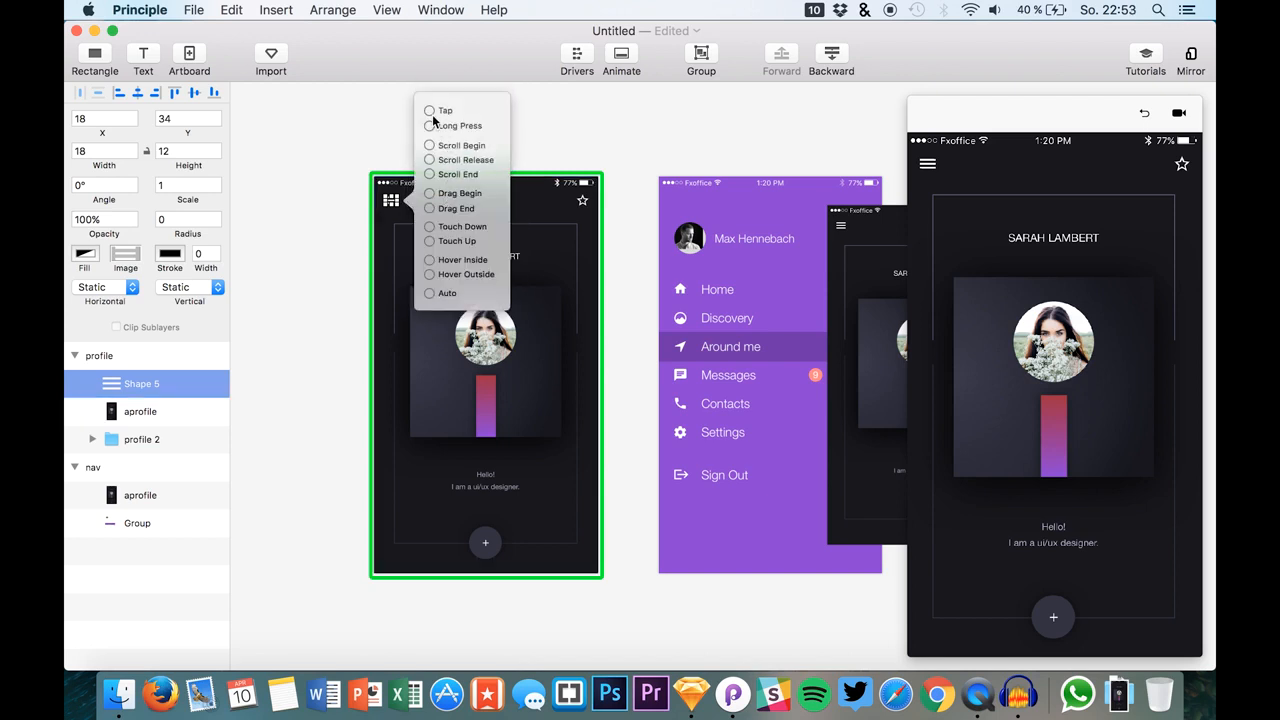
{"action": "left_click_drag", "start_coordinate": [429, 111], "coordinate": [733, 494]}
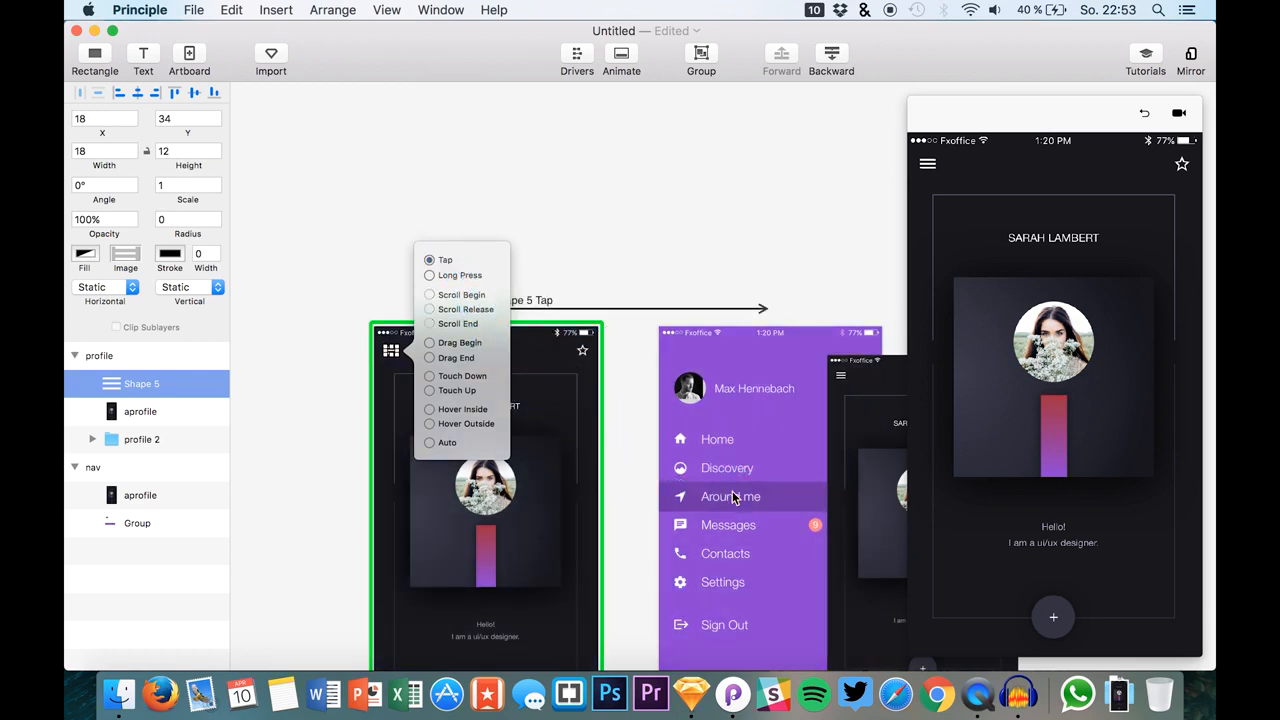
{"action": "left_click", "coordinate": [667, 194]}
{"action": "scroll", "coordinate": [682, 354], "scroll_direction": "down", "scroll_amount": 6}
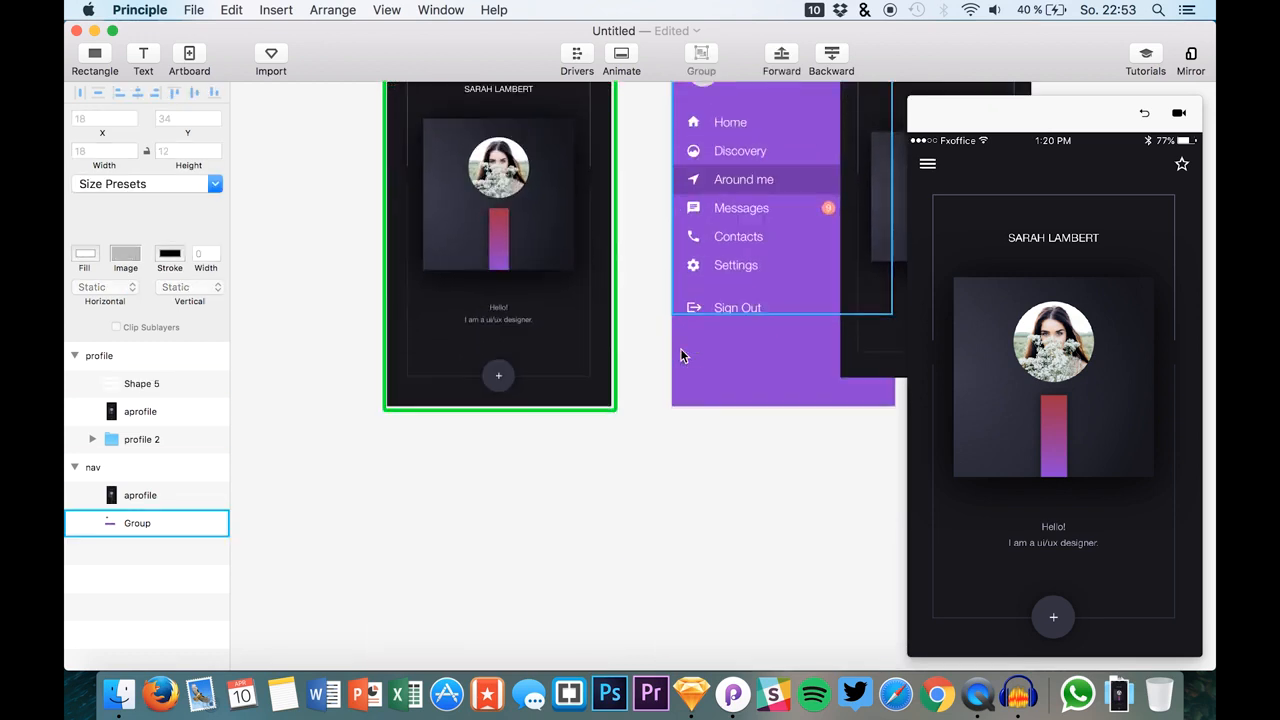
{"action": "scroll", "coordinate": [682, 354], "scroll_direction": "up", "scroll_amount": 3}
{"action": "scroll", "coordinate": [682, 354], "scroll_direction": "right", "scroll_amount": 2}
{"action": "scroll", "coordinate": [681, 354], "scroll_direction": "up", "scroll_amount": 1}
Restart the preview and tap the menu icon repeatedly to examine the transition from the profile screen to the navigation.
{"action": "left_click", "coordinate": [1121, 125]}
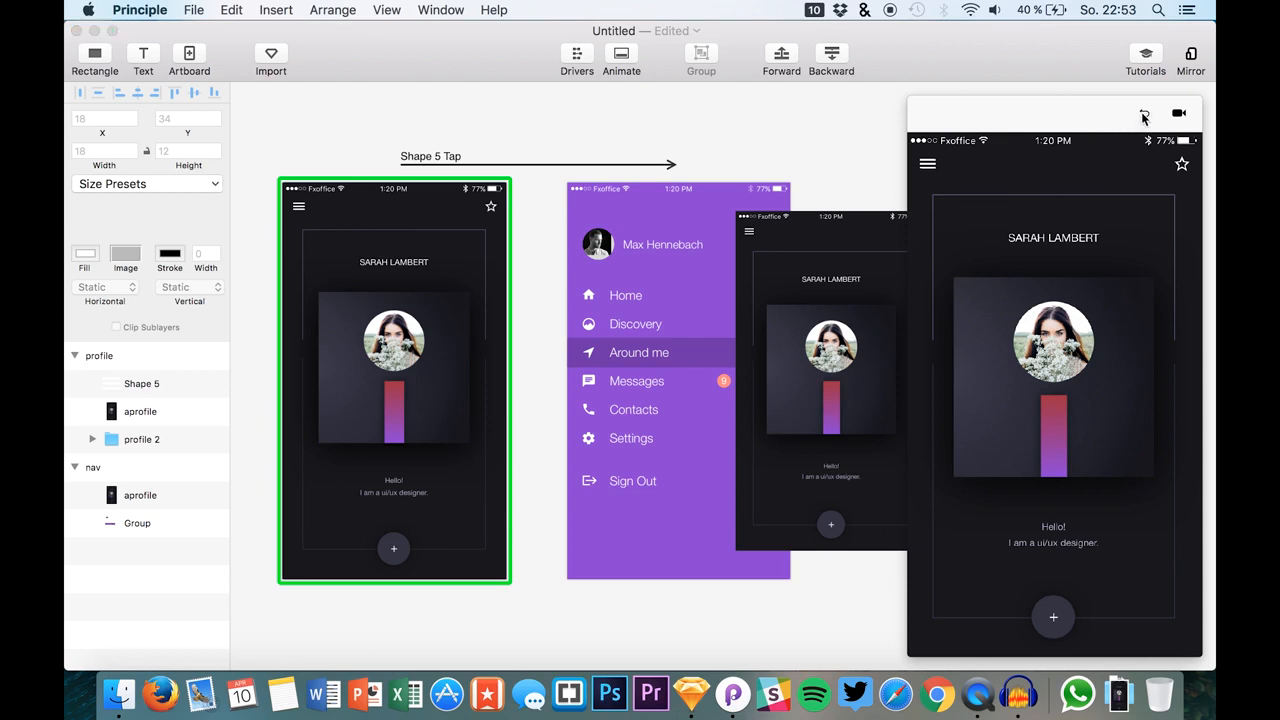
{"action": "left_click", "coordinate": [630, 205]}
{"action": "scroll", "coordinate": [616, 206], "scroll_direction": "down", "scroll_amount": 4}
{"action": "left_click", "coordinate": [902, 160]}
{"action": "left_click", "coordinate": [921, 130]}
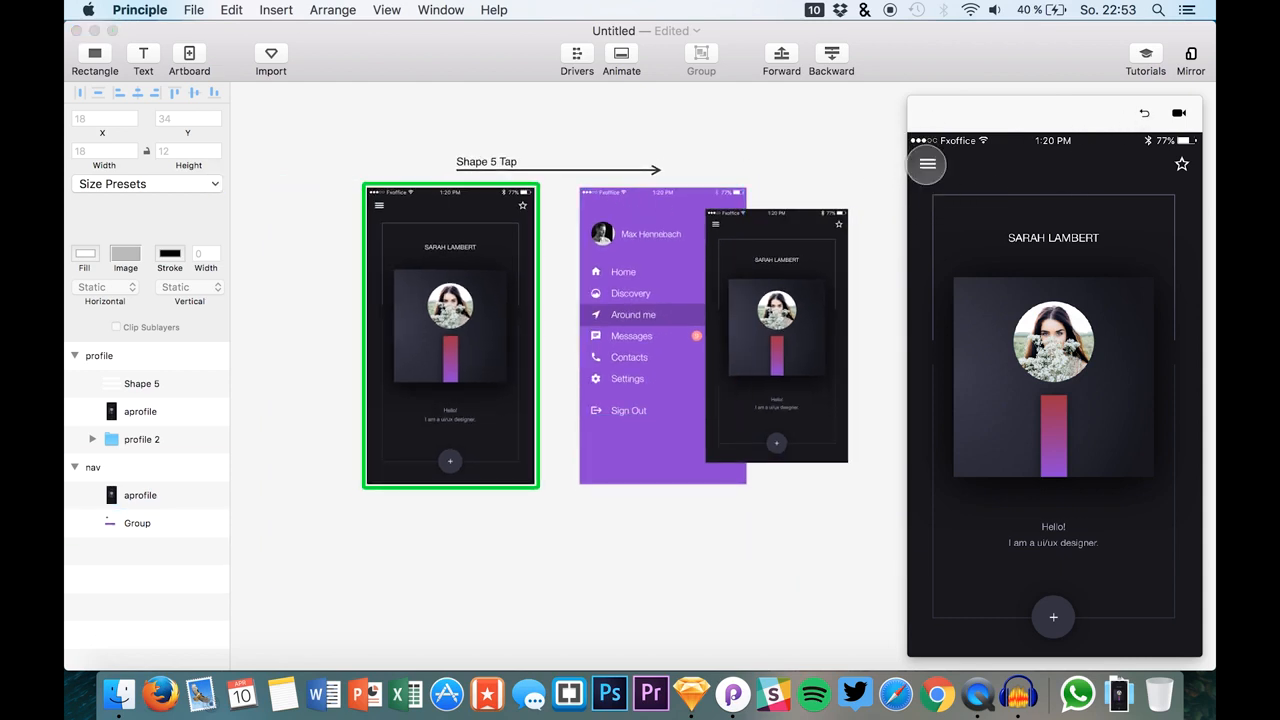
{"action": "left_click", "coordinate": [927, 164]}
{"action": "left_click", "coordinate": [1117, 164]}
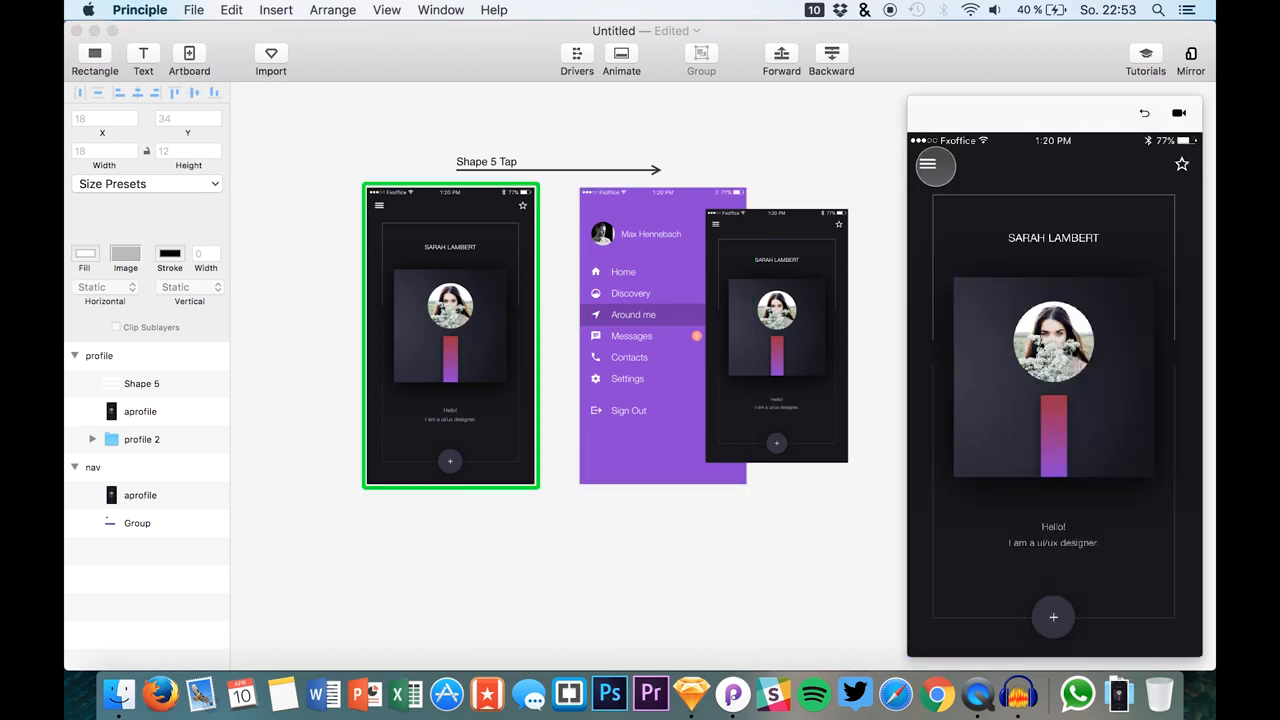
{"action": "left_click", "coordinate": [927, 164]}
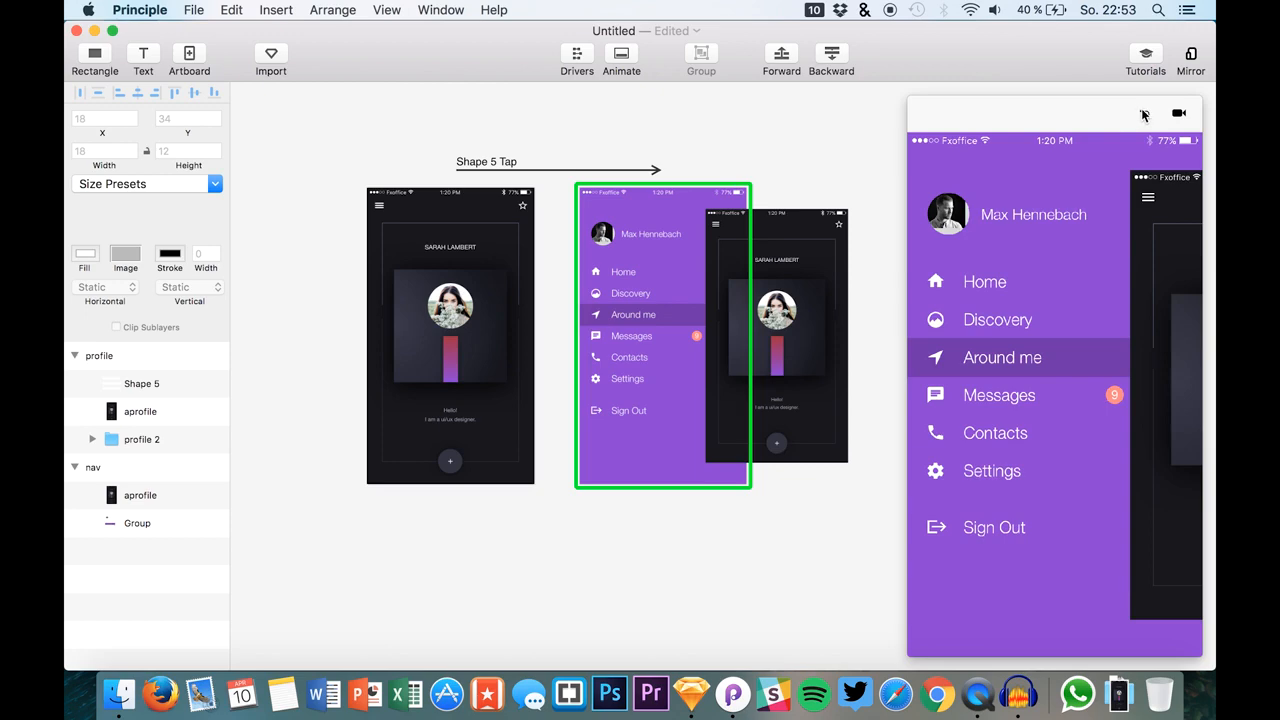
{"action": "left_click", "coordinate": [1143, 114]}
{"action": "left_click", "coordinate": [927, 164]}
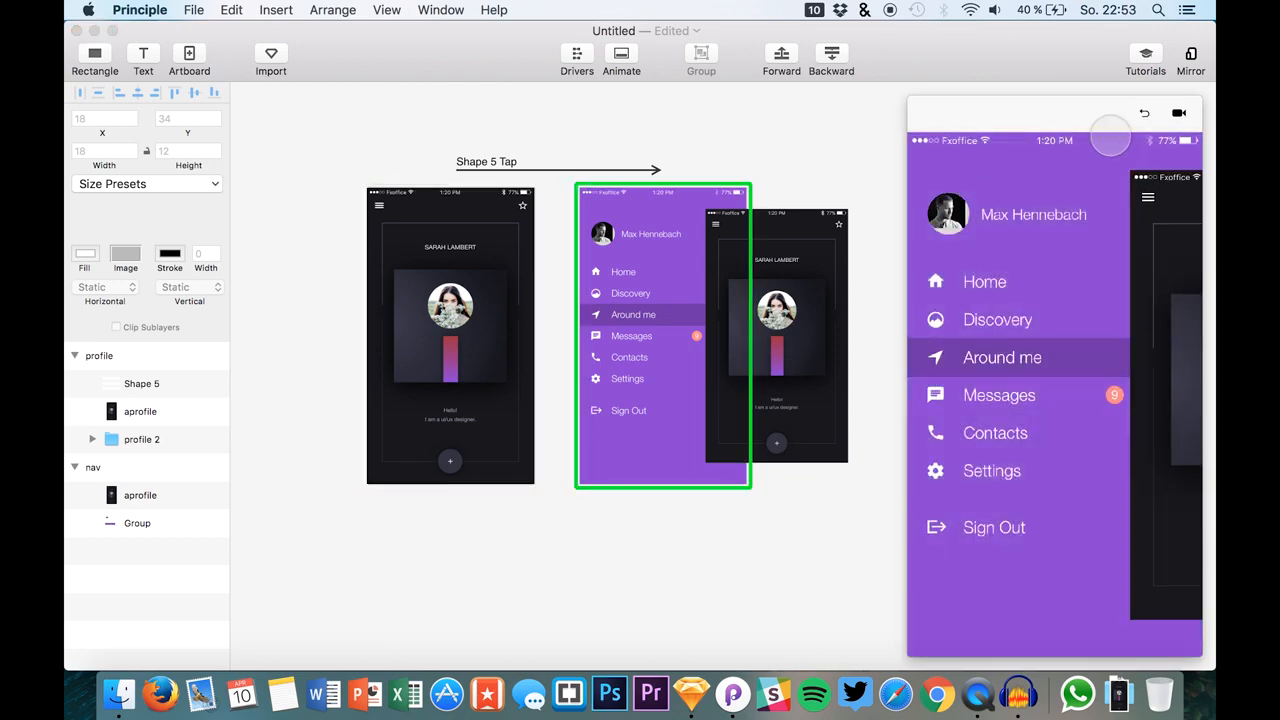
{"action": "left_click", "coordinate": [1144, 113]}
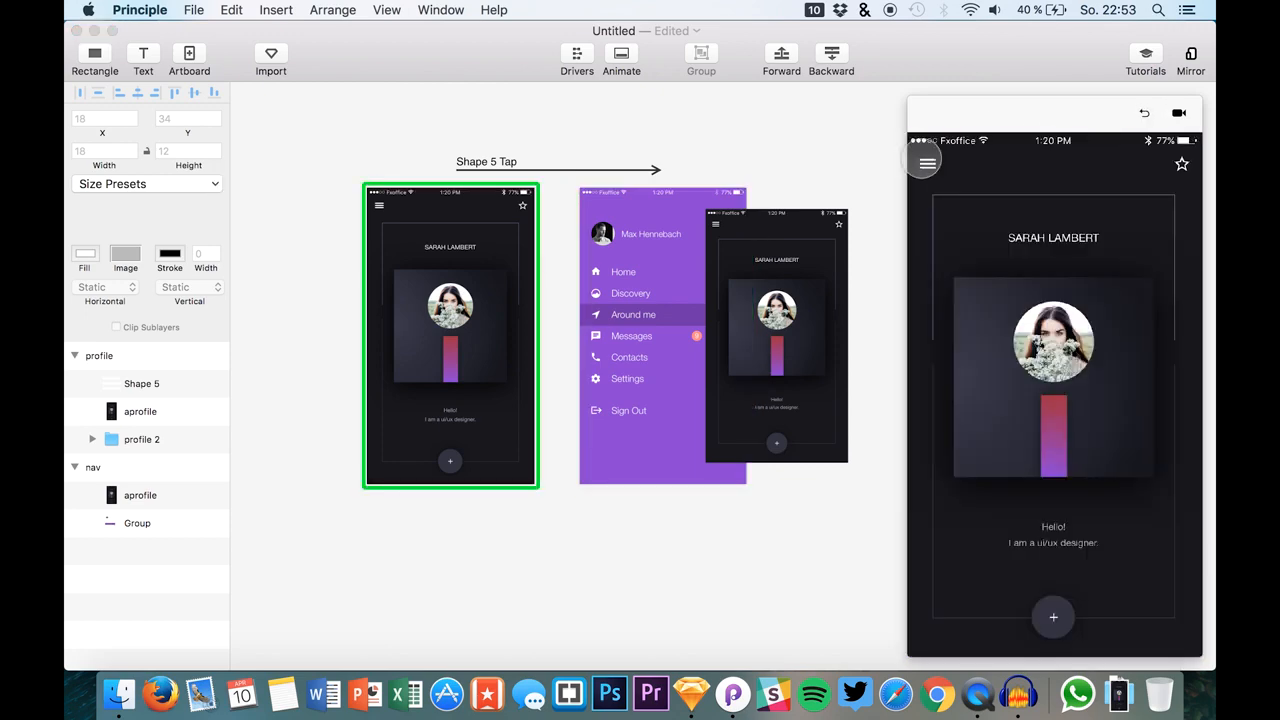
{"action": "left_click", "coordinate": [927, 164]}
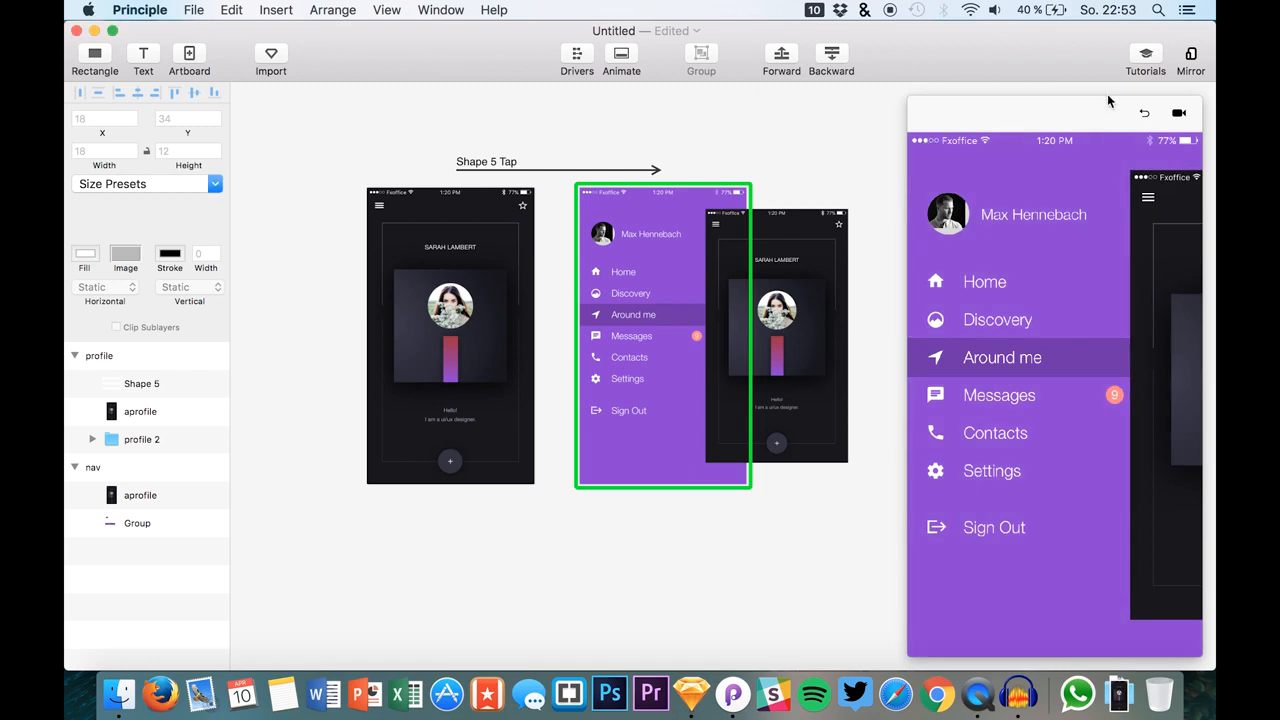
{"action": "left_click", "coordinate": [1144, 114]}
{"action": "left_click", "coordinate": [930, 172]}
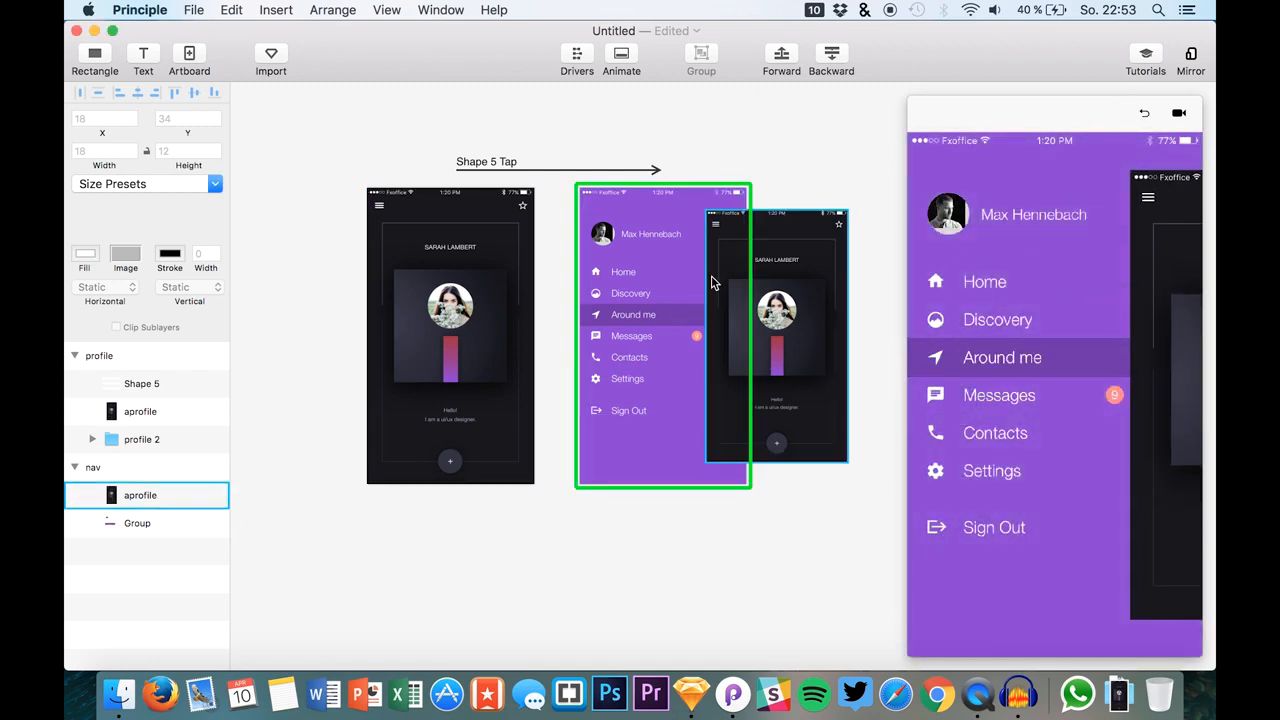
Set the profile artboard's fill to the nav artboard's purple, RGB 139, 59, 213.
{"action": "left_click", "coordinate": [632, 390]}
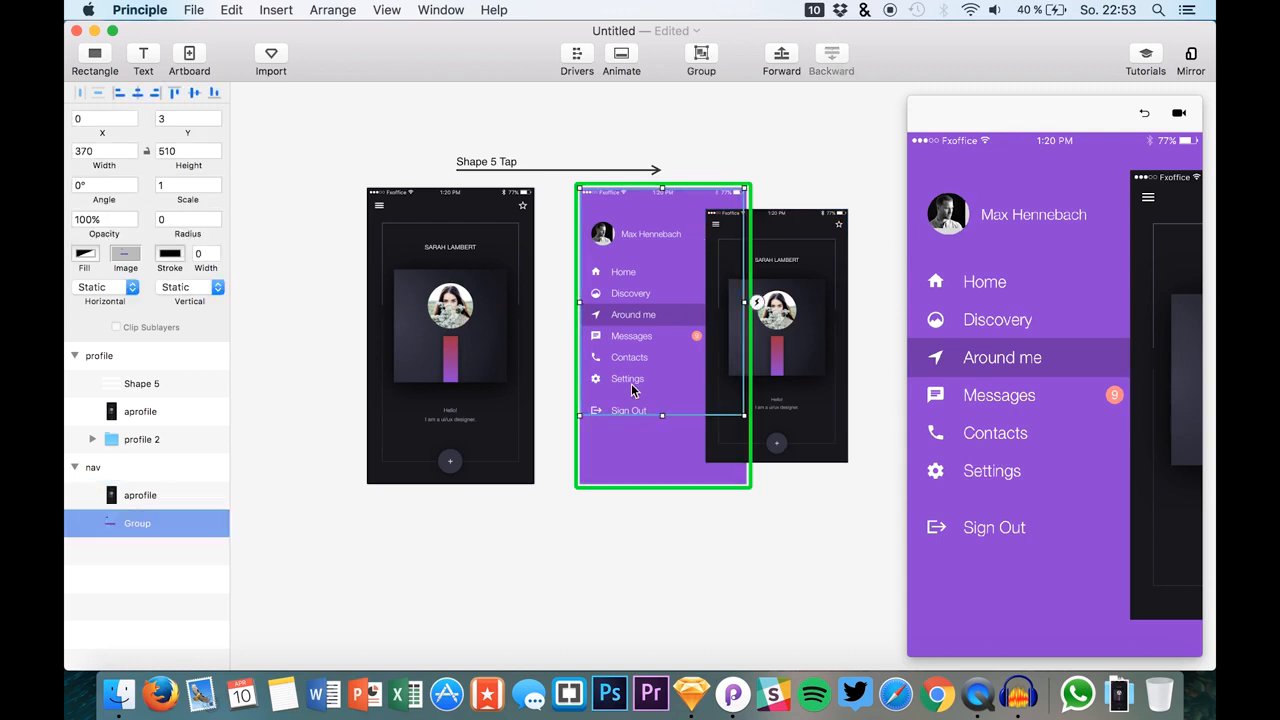
{"action": "left_click", "coordinate": [597, 462]}
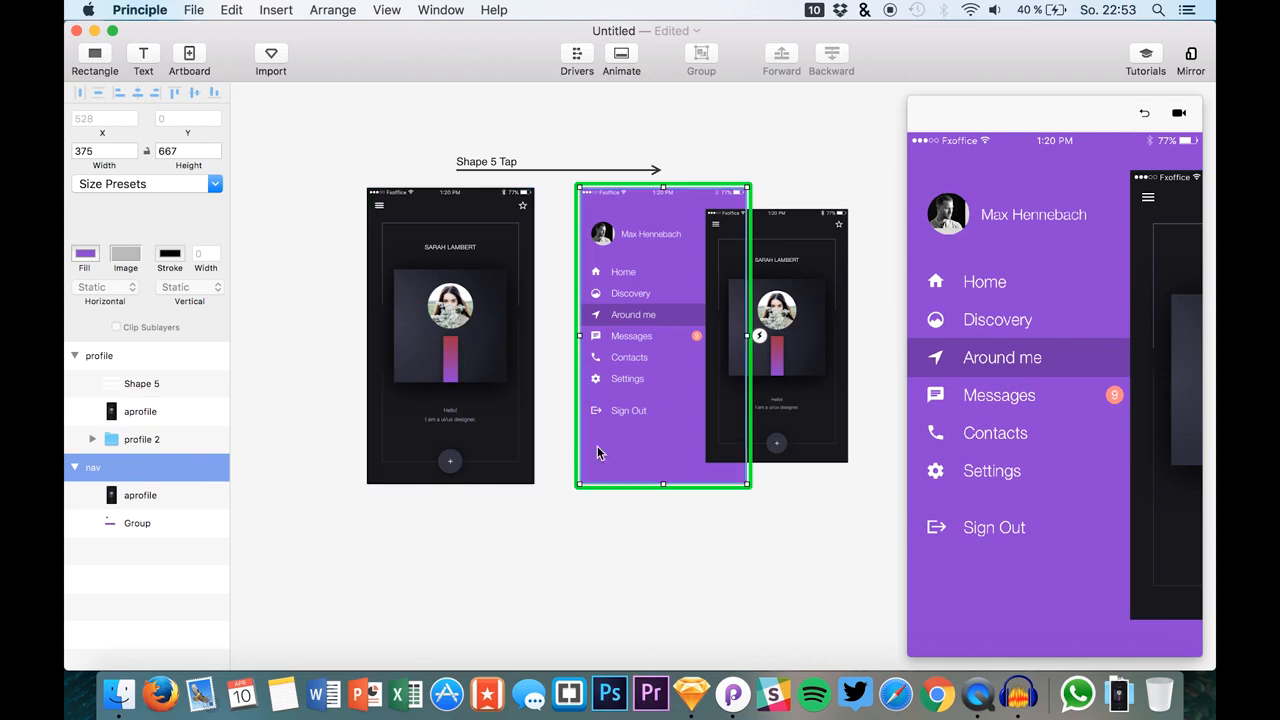
{"action": "left_click", "coordinate": [105, 358]}
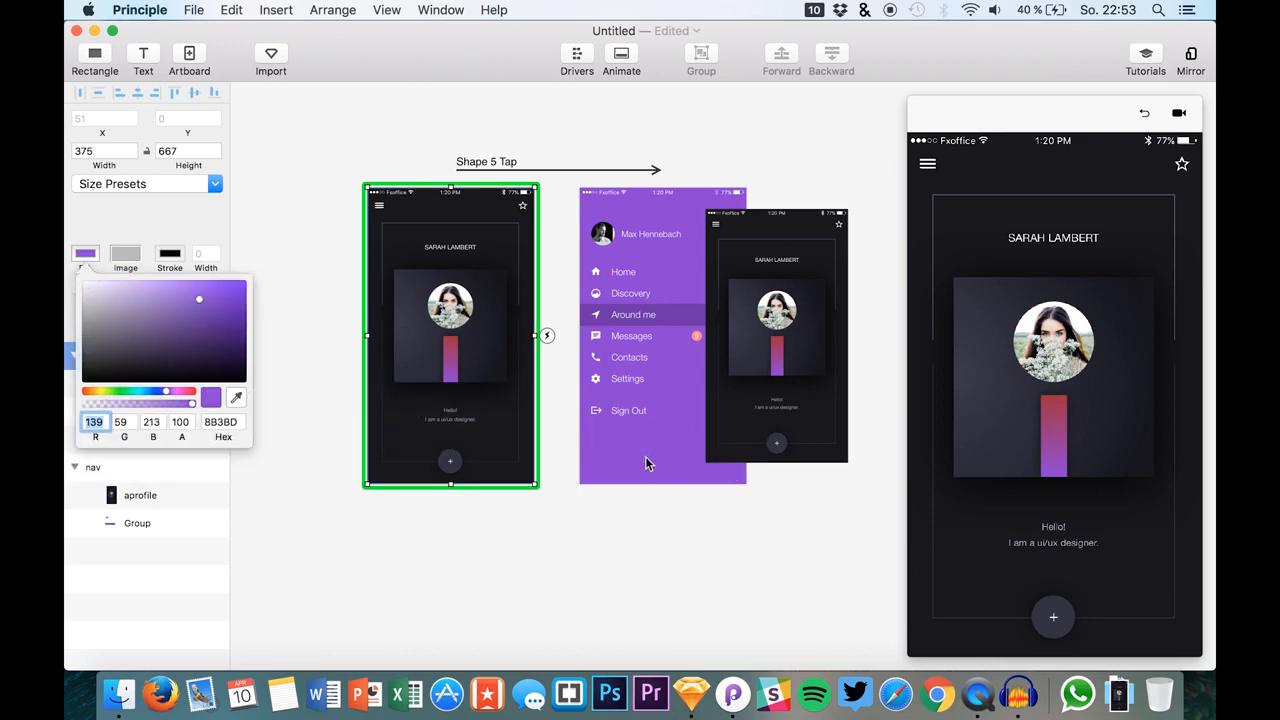
{"action": "left_click", "coordinate": [450, 553]}
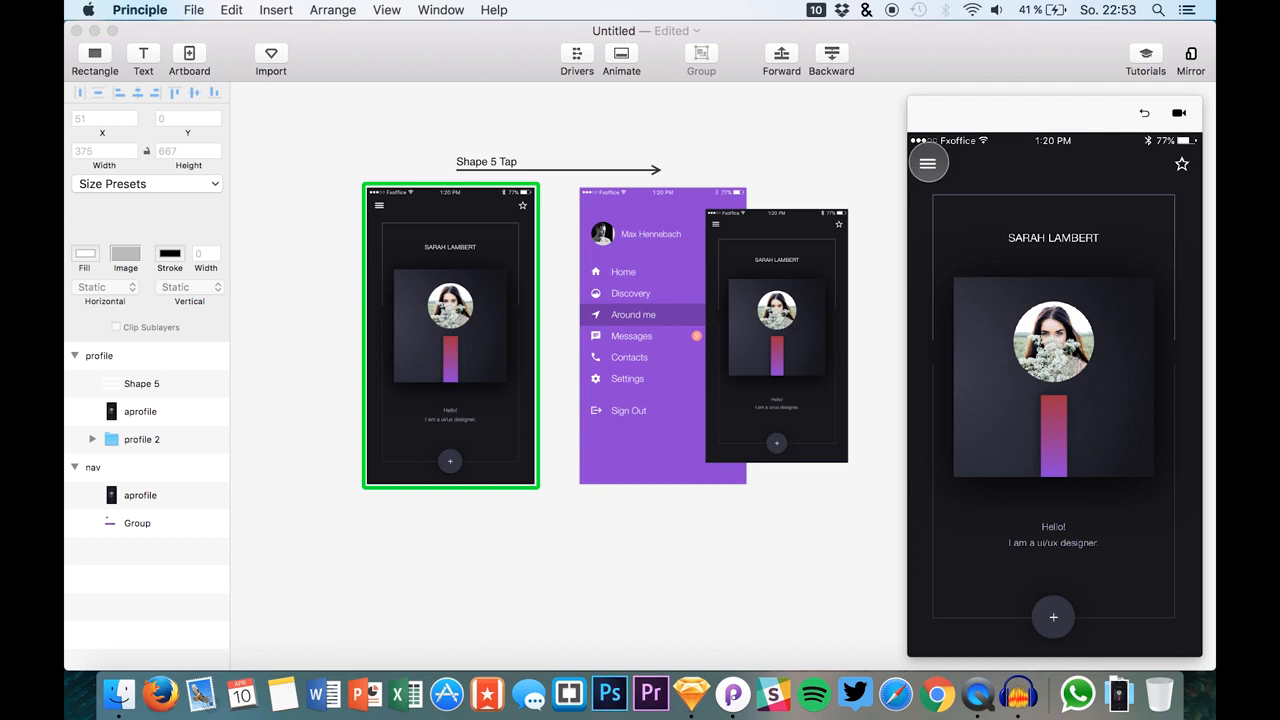
Play the menu icon transition twice in the preview to check the background behind the shrinking profile screen.
{"action": "left_click", "coordinate": [928, 163]}
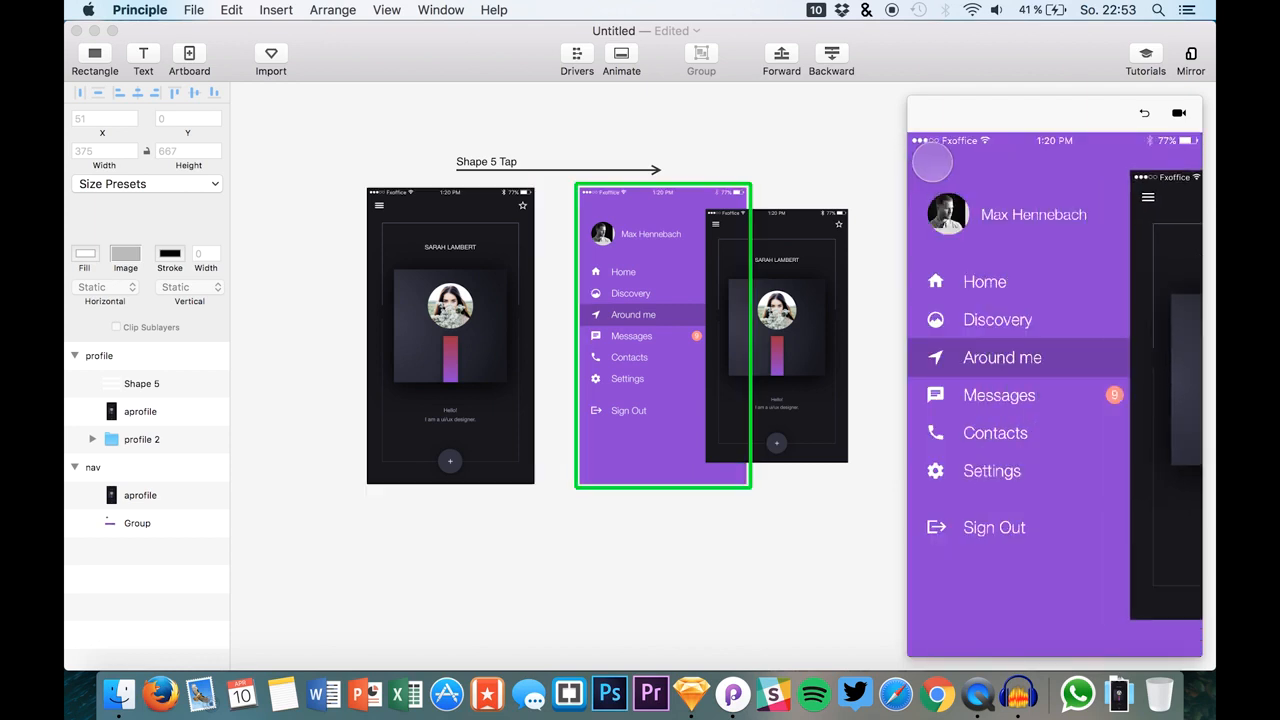
{"action": "left_click", "coordinate": [1144, 113]}
{"action": "left_click", "coordinate": [928, 163]}
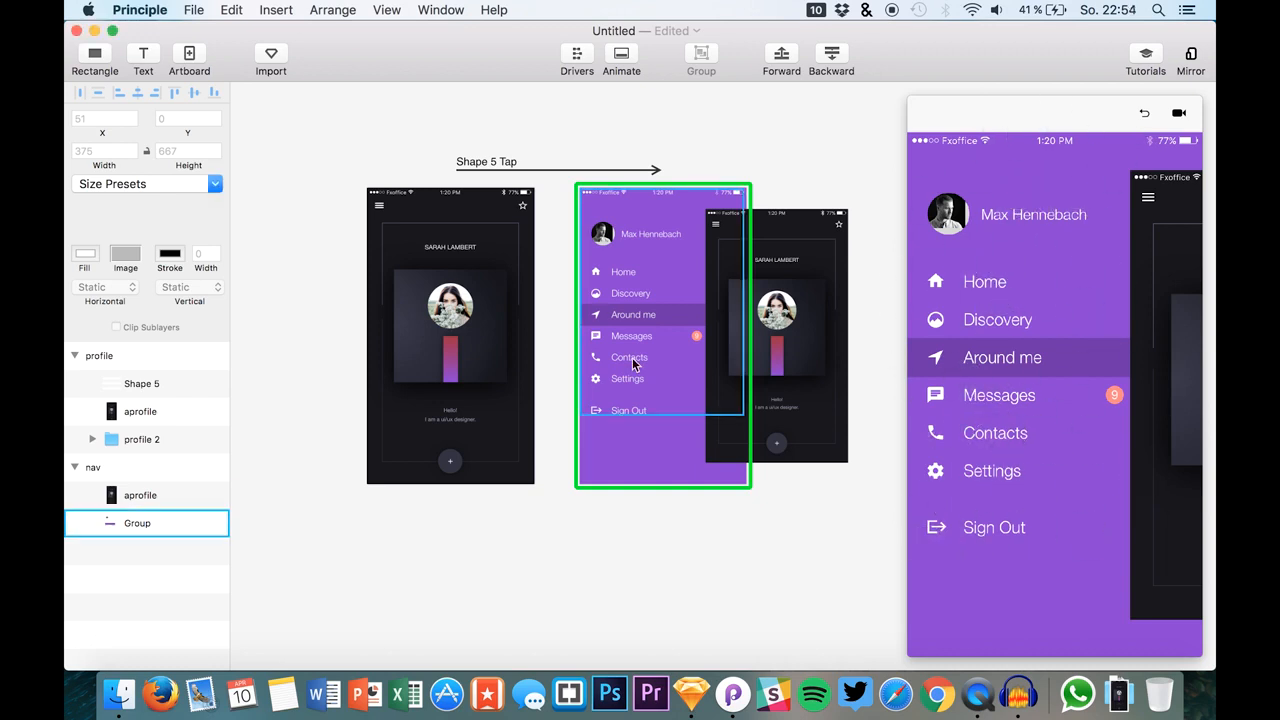
Paste a copy of the nav artboard's Group layer into the profile artboard, directly beneath the aprofile image.
{"action": "left_click", "coordinate": [120, 527]}
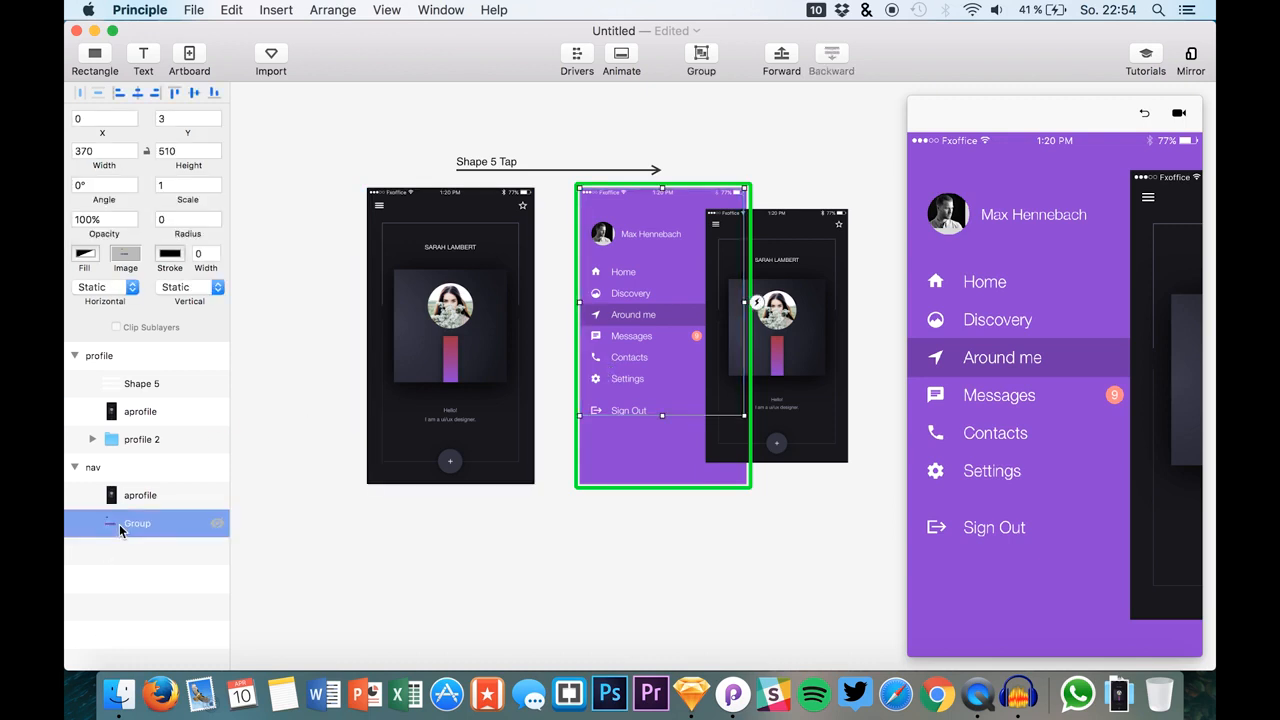
{"action": "left_click", "coordinate": [127, 444]}
{"action": "key", "text": "super+v"}
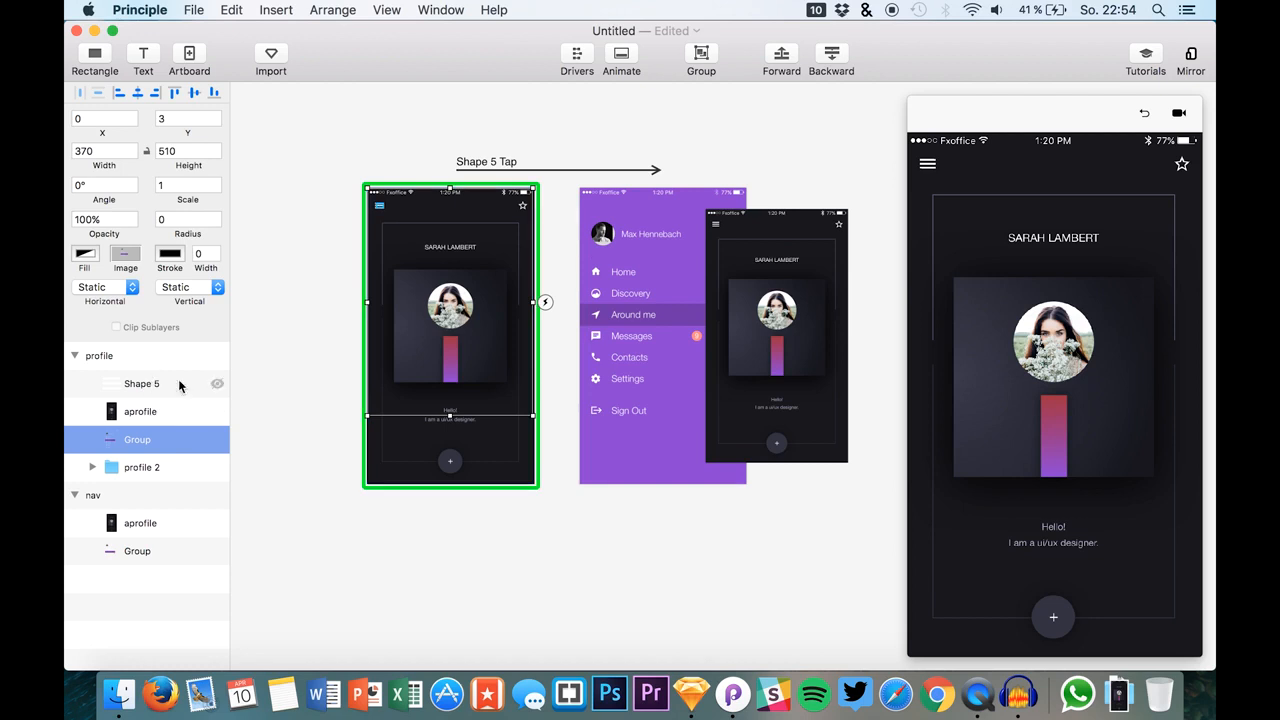
Hide the aprofile image in the profile artboard and delete the profile 2 group.
{"action": "left_click", "coordinate": [216, 410]}
{"action": "left_click", "coordinate": [217, 385]}
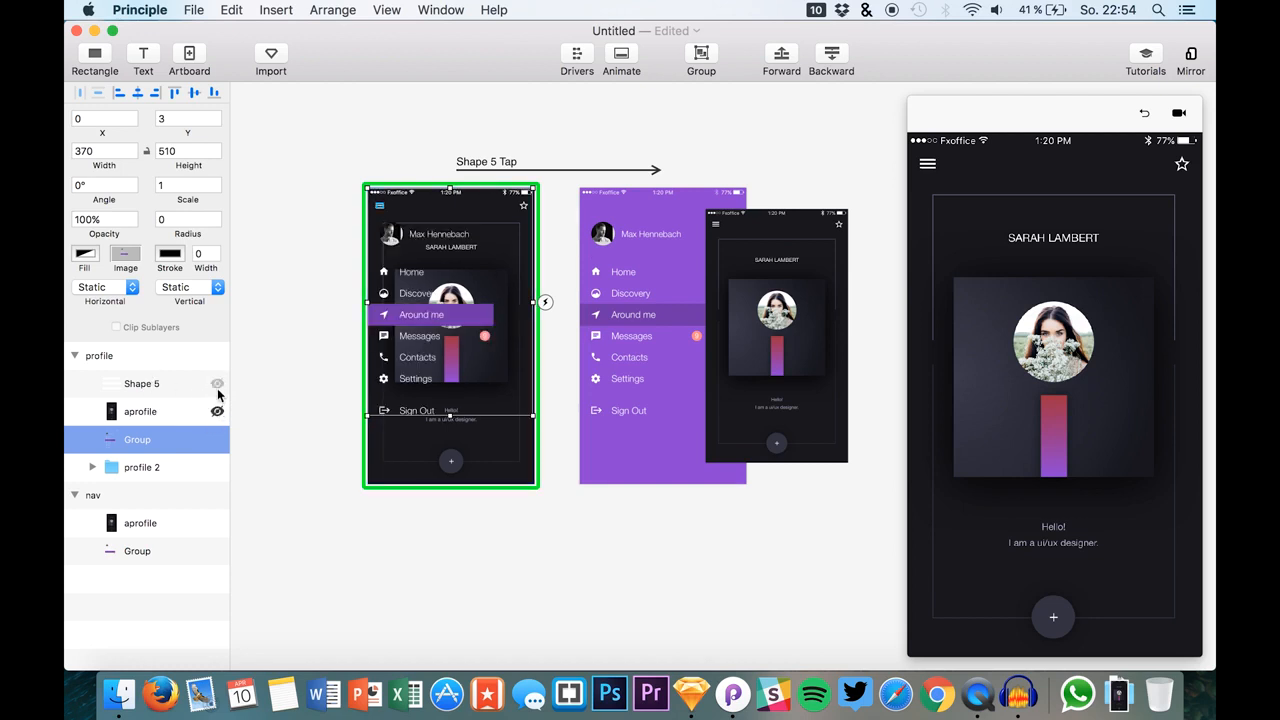
{"action": "left_click", "coordinate": [219, 410]}
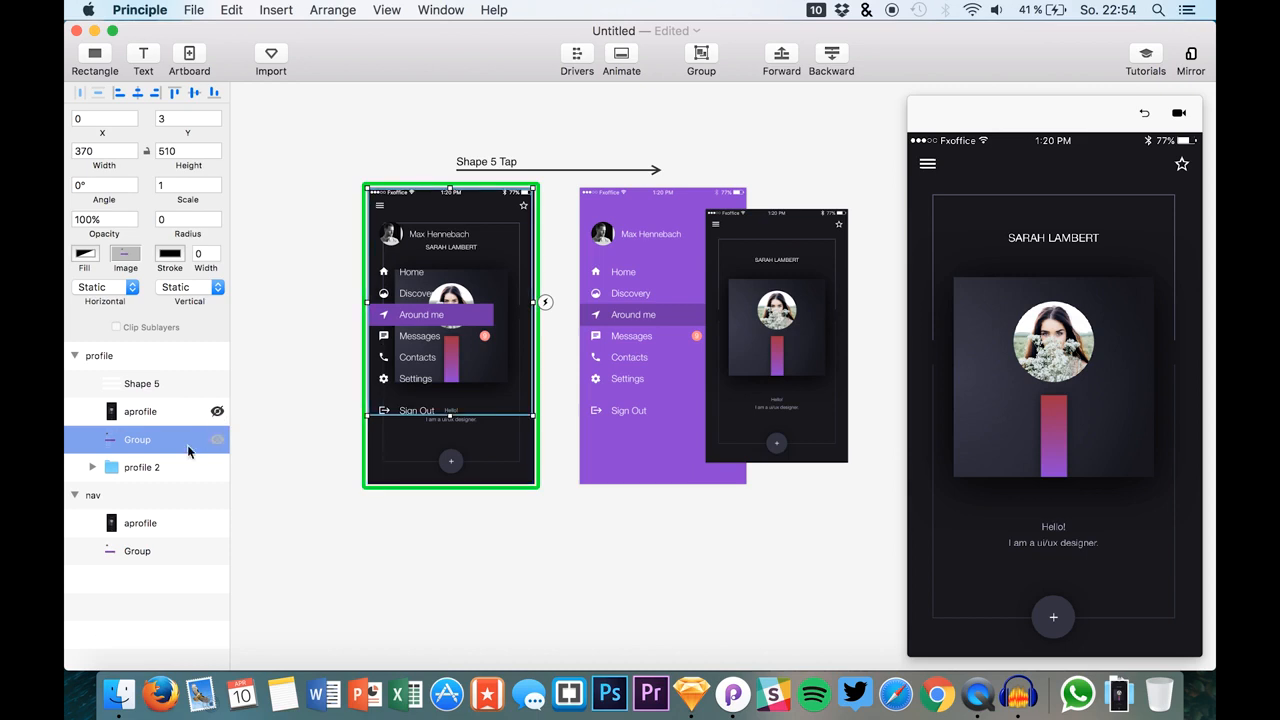
{"action": "left_click", "coordinate": [216, 467]}
{"action": "left_click", "coordinate": [180, 479]}
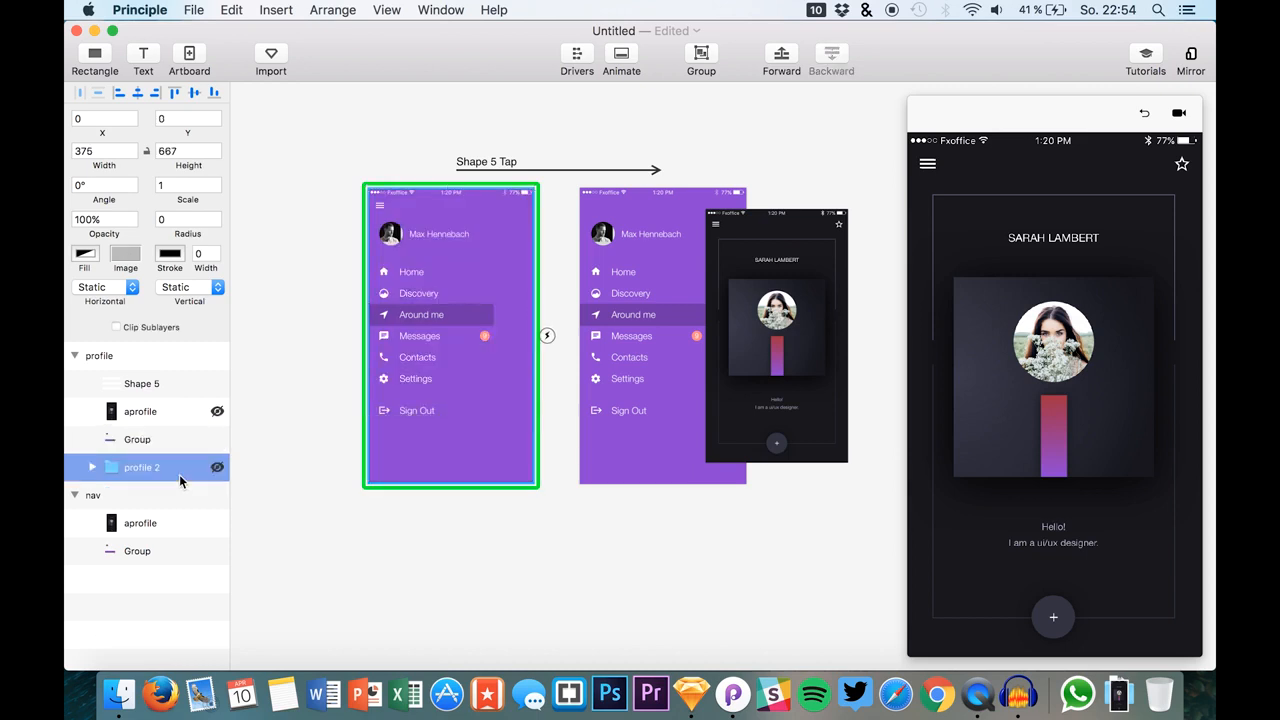
{"action": "key", "text": "BackSpace"}
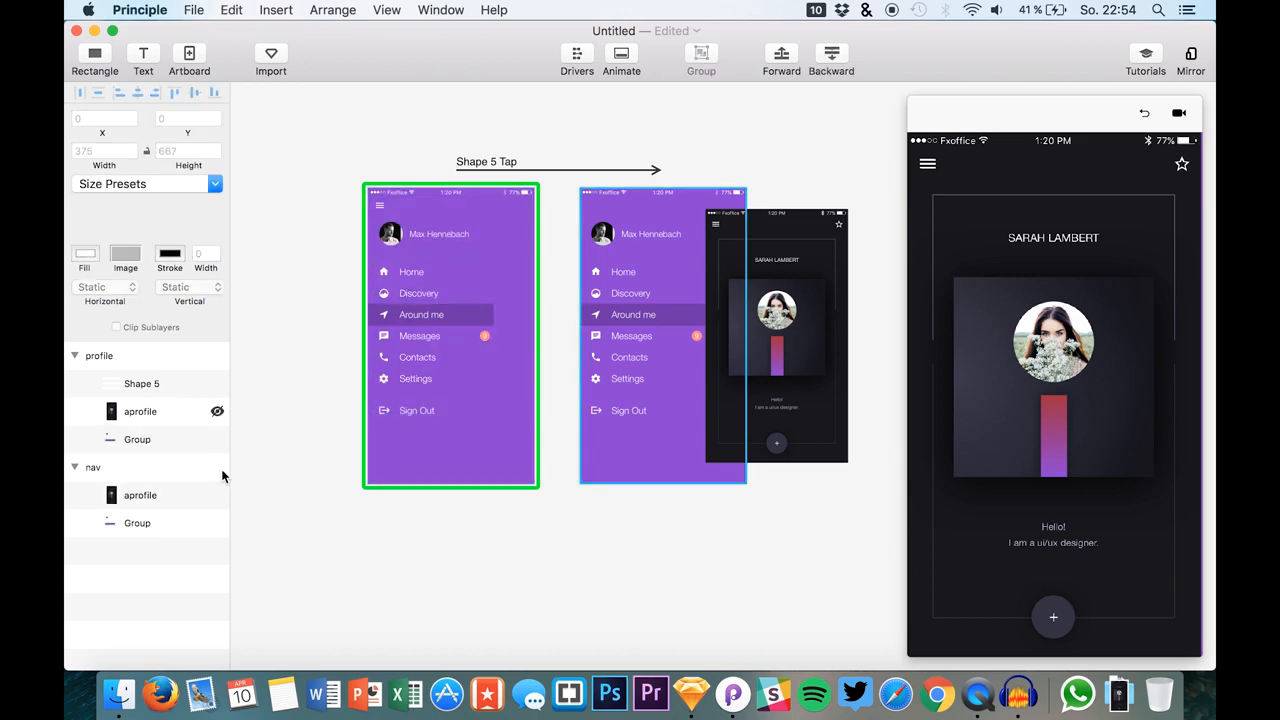
Set the opacity of the profile artboard's Group layer to 0%, show the aprofile image again and test the menu icon.
{"action": "left_click", "coordinate": [172, 432]}
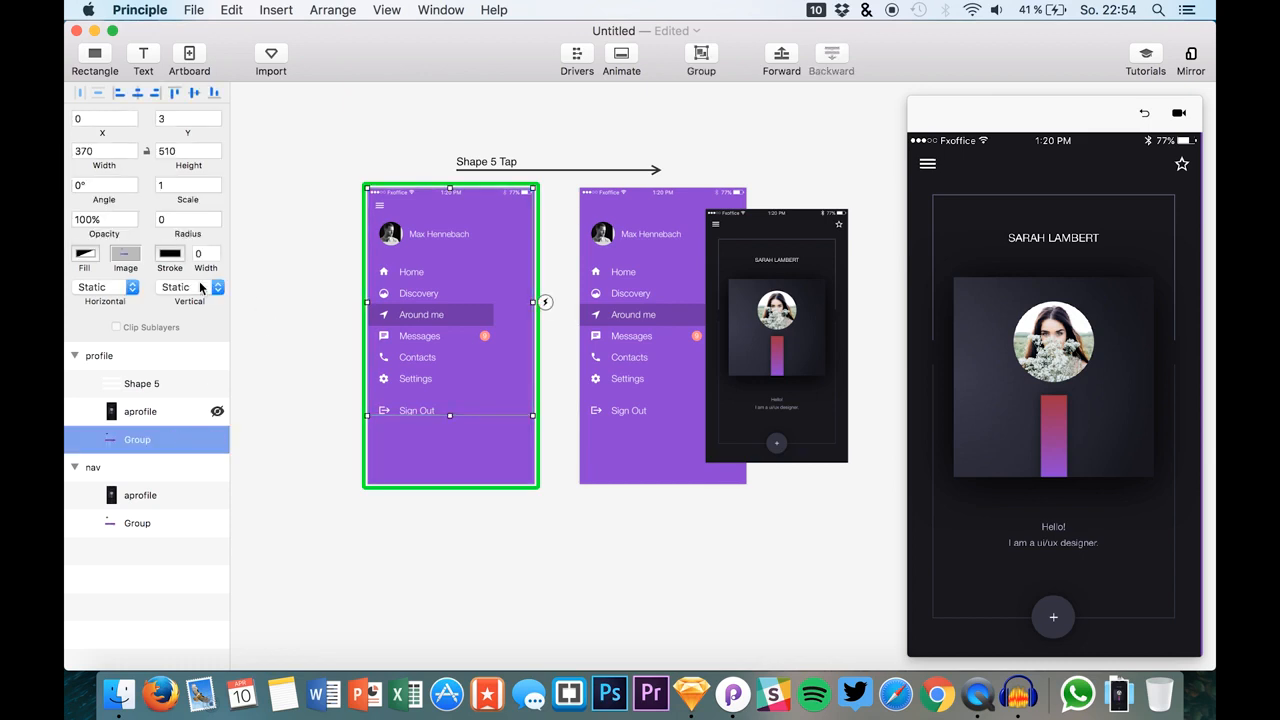
{"action": "left_click_drag", "start_coordinate": [105, 232], "coordinate": [68, 232]}
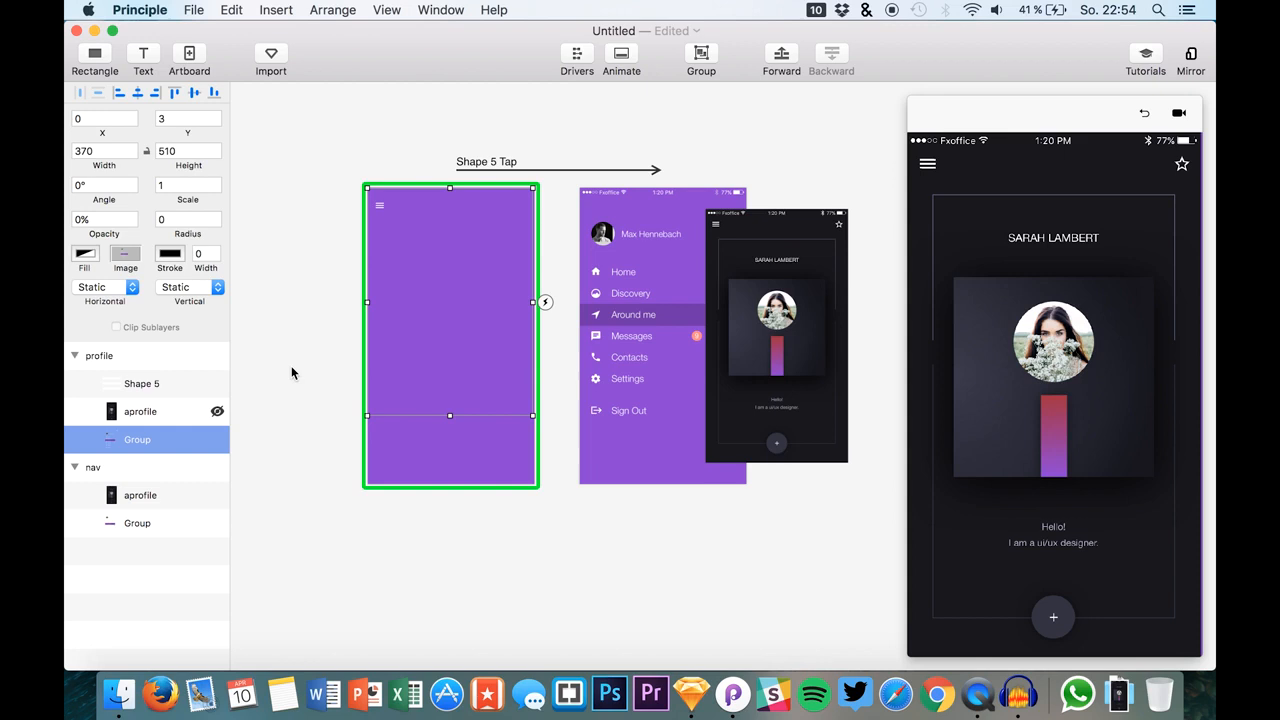
{"action": "left_click", "coordinate": [145, 384]}
{"action": "left_click", "coordinate": [217, 411]}
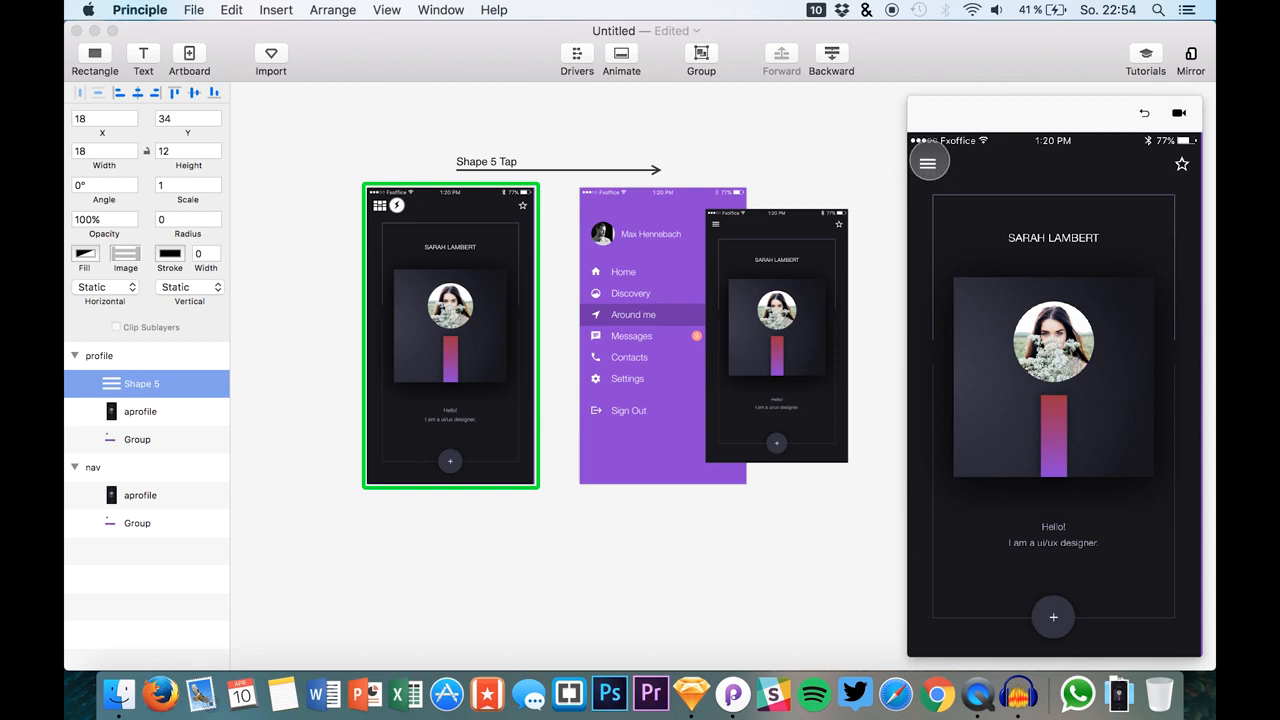
{"action": "left_click", "coordinate": [928, 163]}
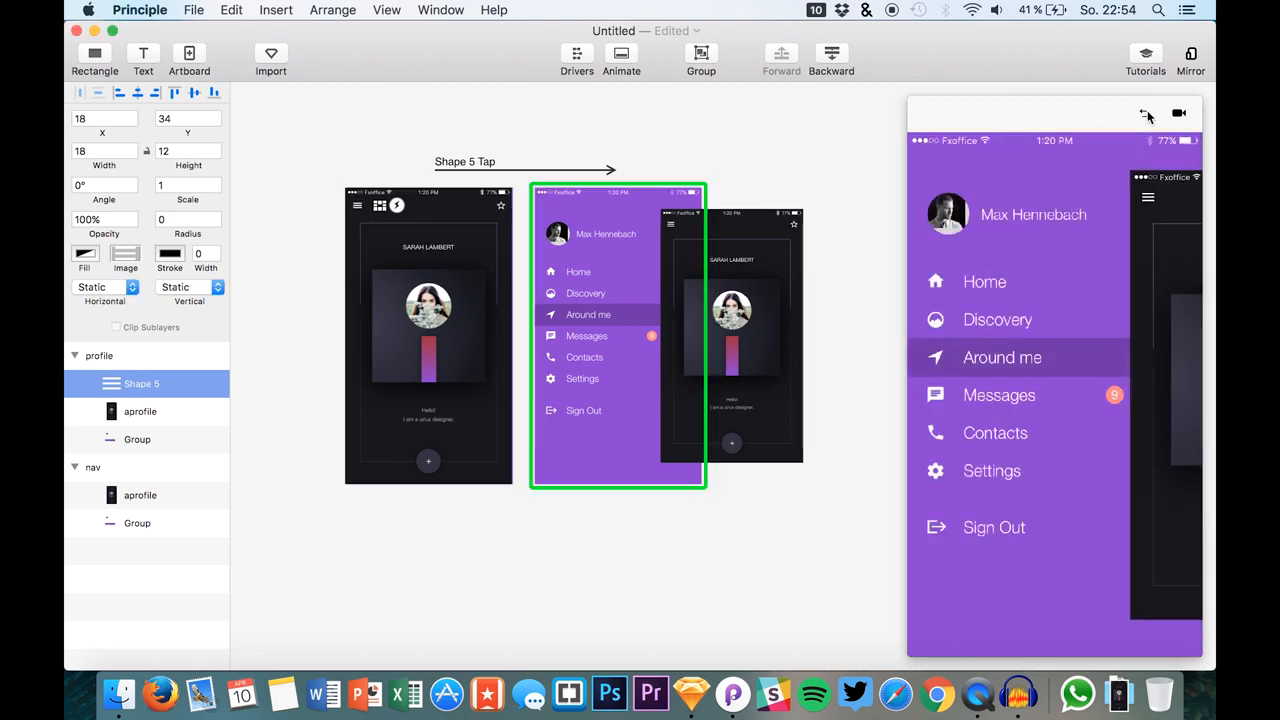
Delay the Group's Opacity animation in the profile to nav transition so it starts at about 0.06 s.
{"action": "left_click", "coordinate": [468, 169]}
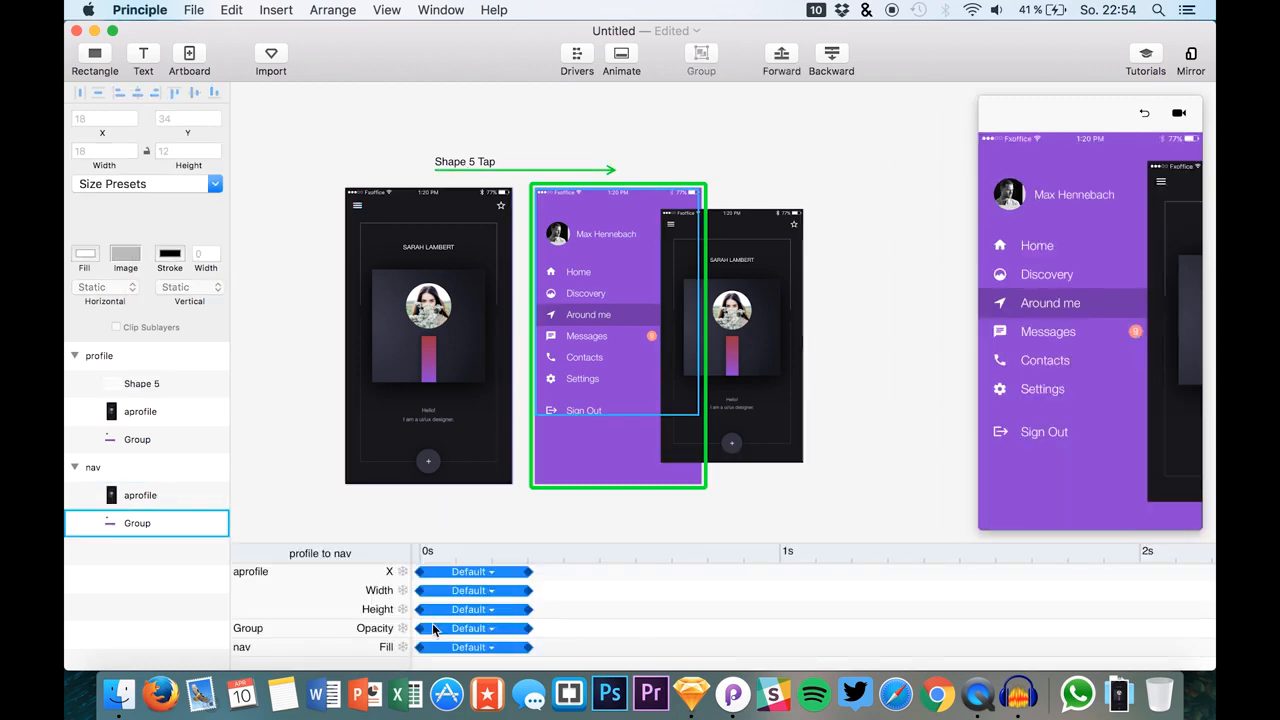
{"action": "left_click_drag", "start_coordinate": [460, 627], "coordinate": [508, 636]}
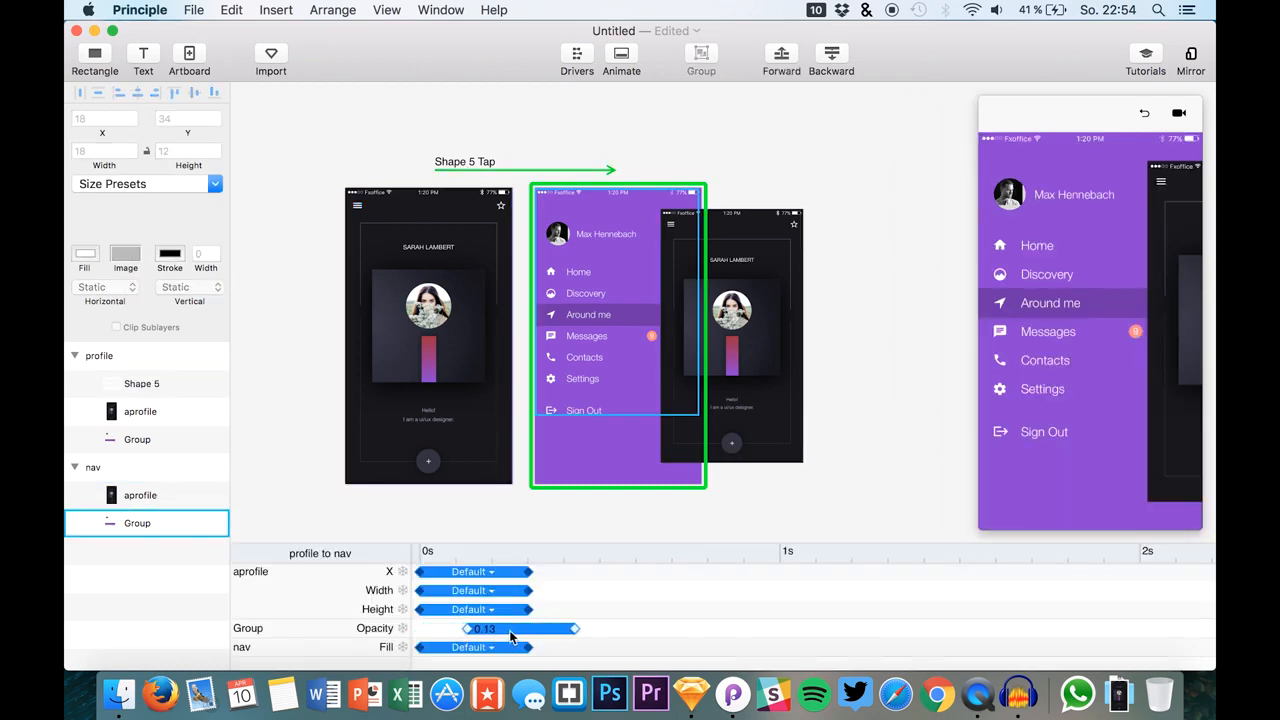
{"action": "left_click", "coordinate": [1144, 113]}
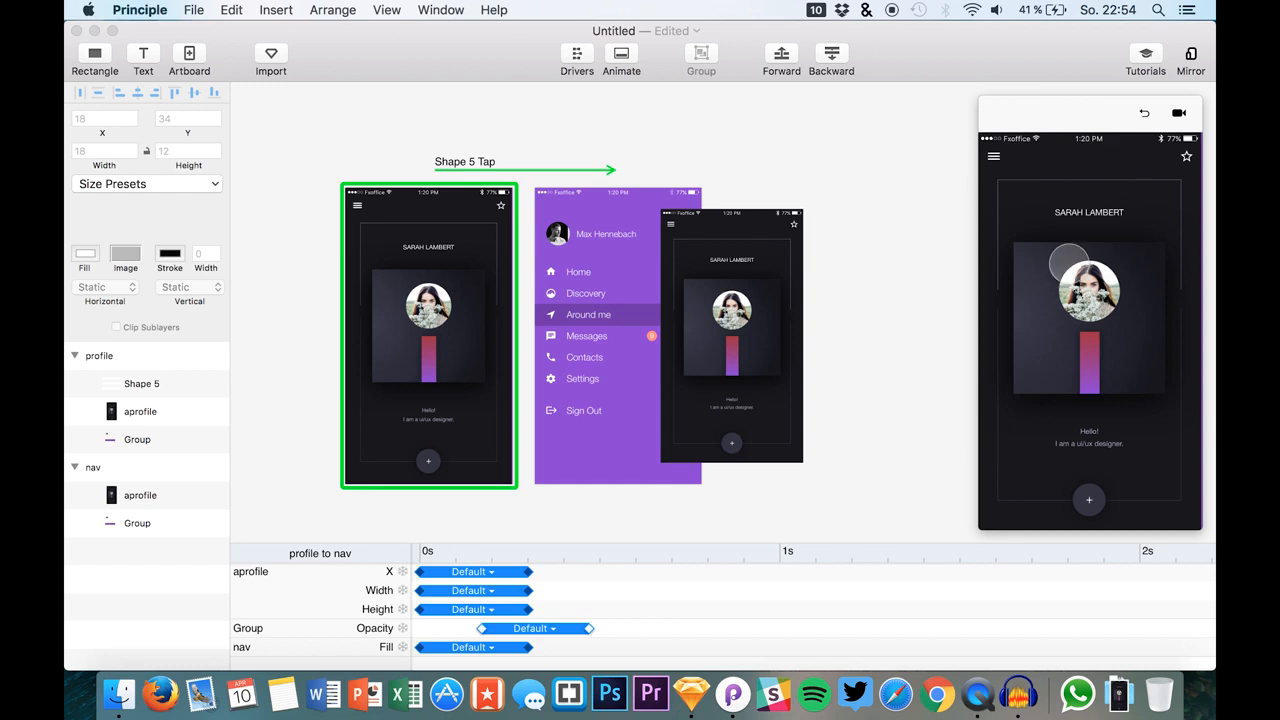
{"action": "left_click", "coordinate": [994, 156]}
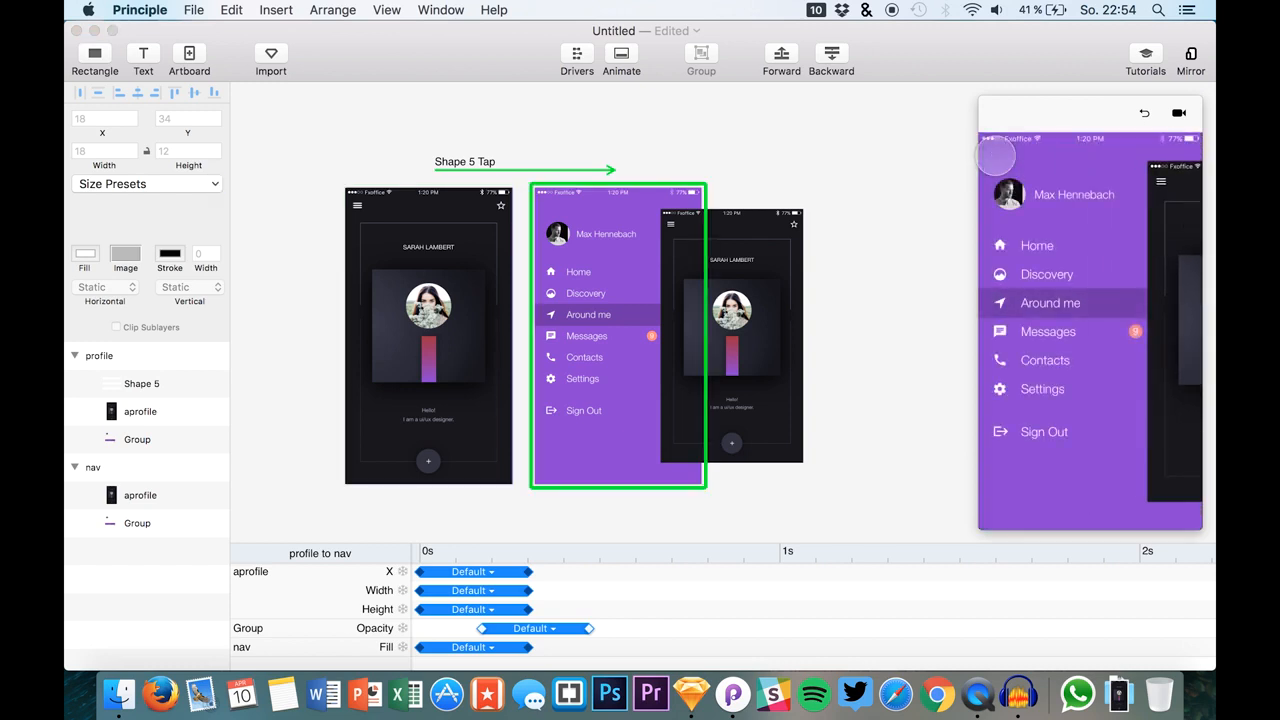
{"action": "left_click_drag", "start_coordinate": [533, 629], "coordinate": [487, 632]}
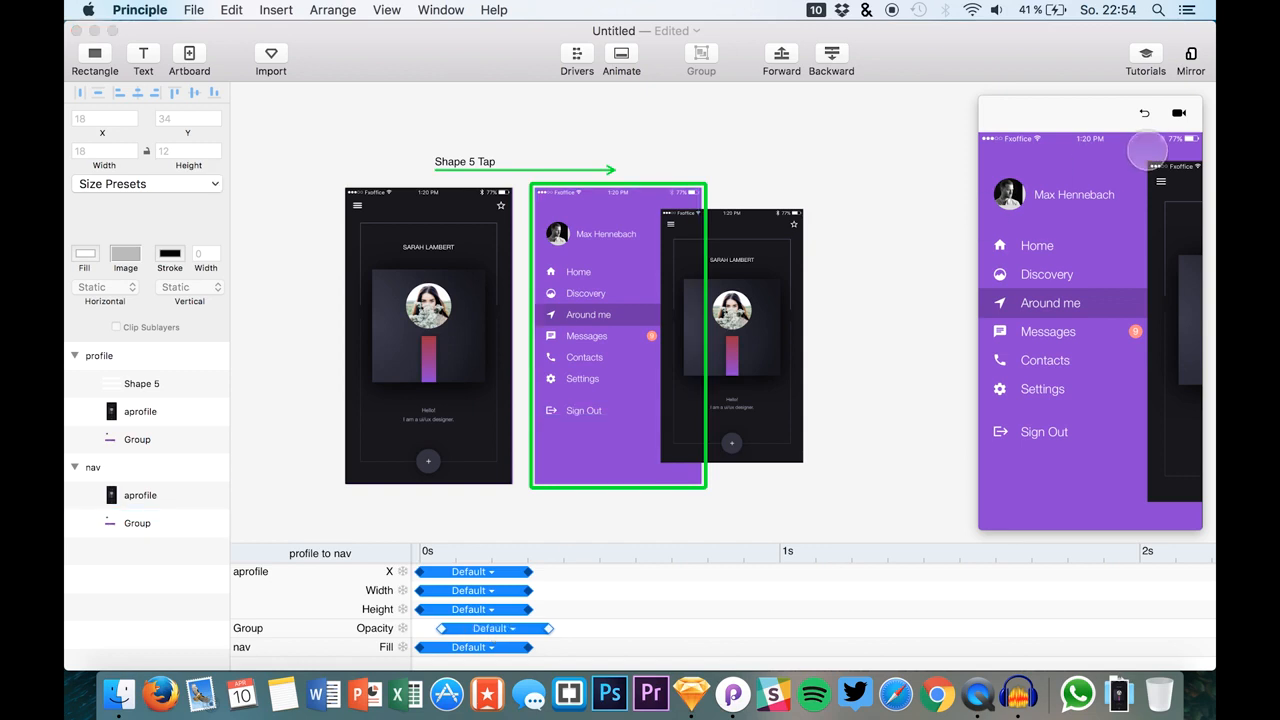
Replay the menu icon transition in the preview to check the timing of the navigation's fade-in.
{"action": "left_click", "coordinate": [1144, 113]}
{"action": "left_click", "coordinate": [994, 156]}
{"action": "left_click", "coordinate": [1144, 113]}
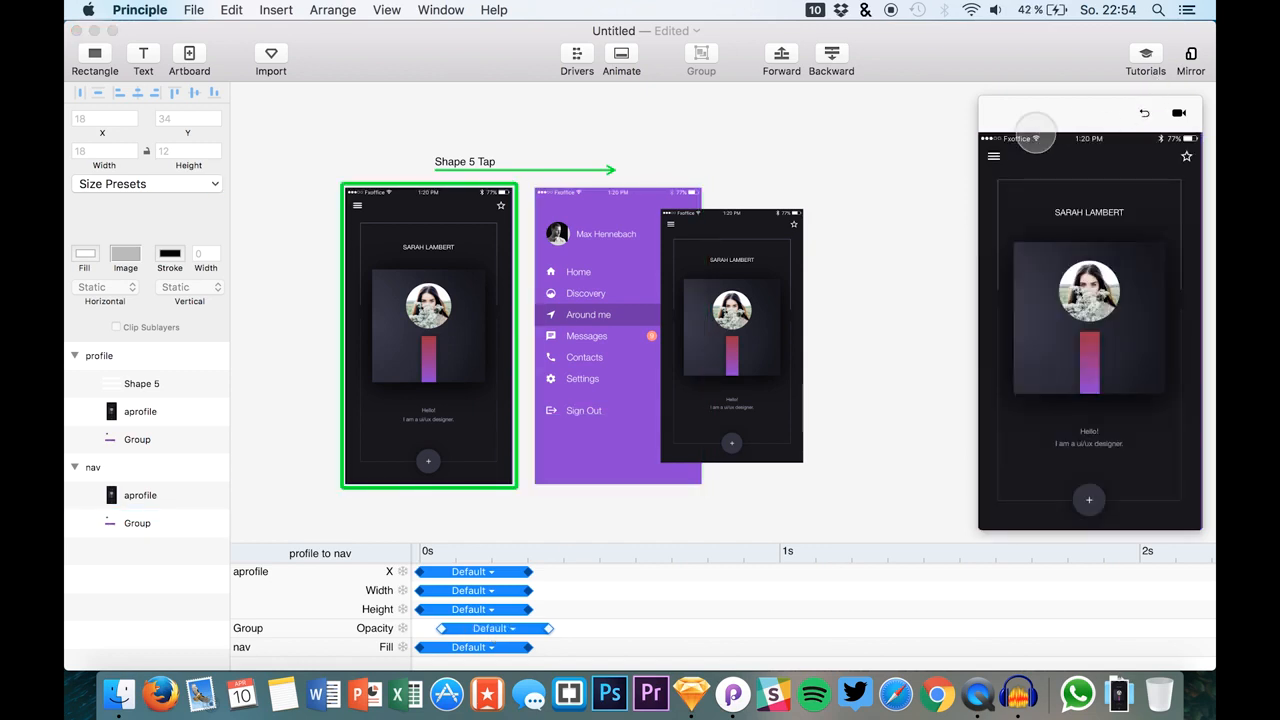
Move the Group's Opacity animation back to start at 0 s in the profile to nav transition and replay the menu icon transition.
{"action": "left_click", "coordinate": [990, 155]}
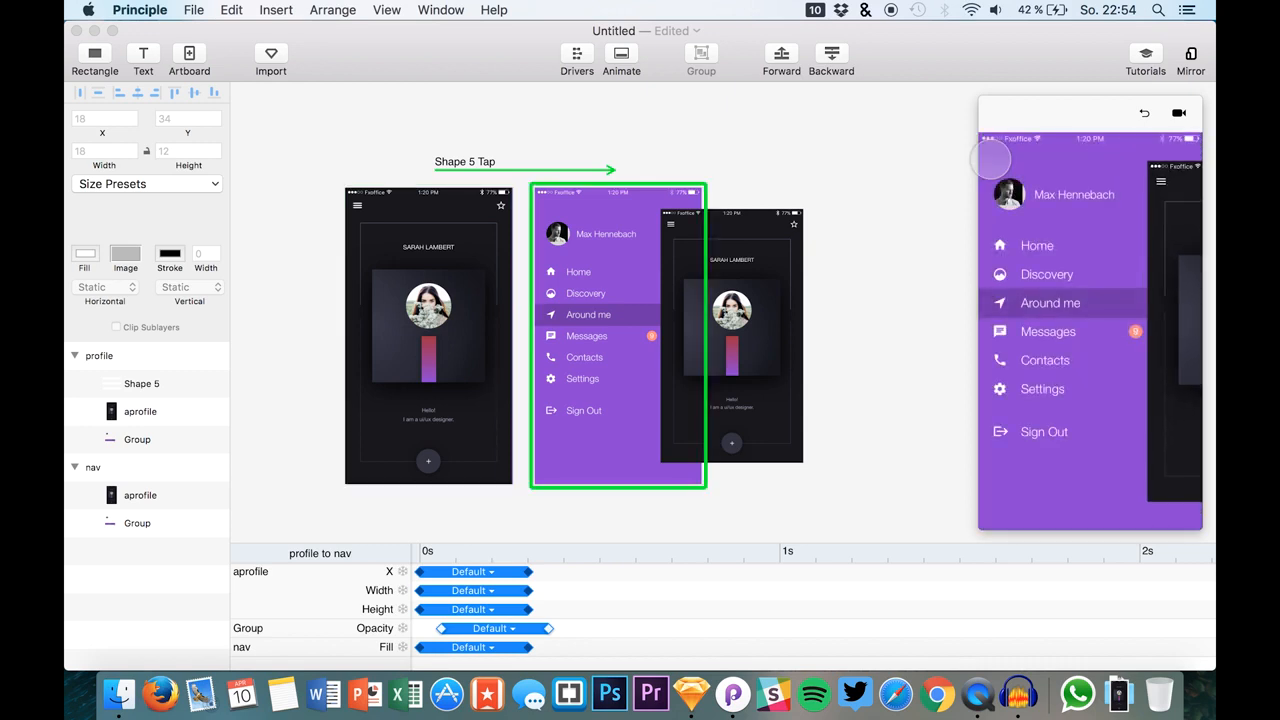
{"action": "left_click_drag", "start_coordinate": [499, 631], "coordinate": [412, 630]}
{"action": "key", "text": "super+z"}
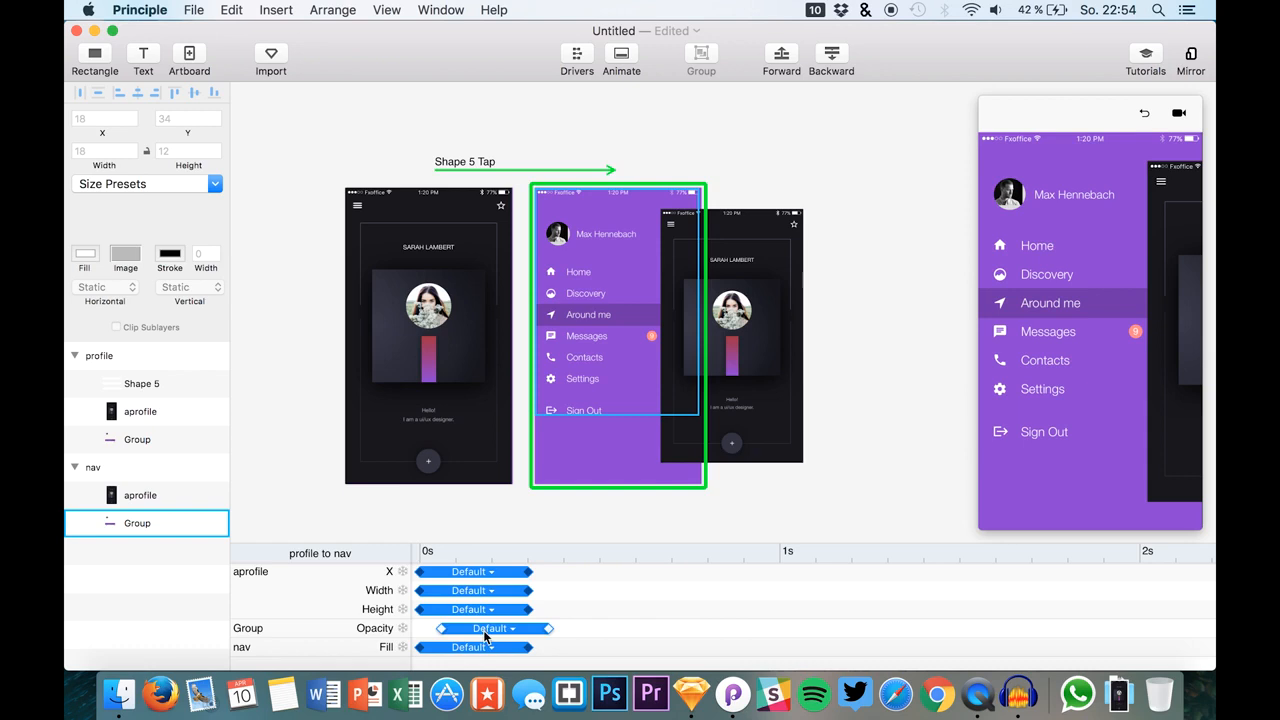
{"action": "left_click_drag", "start_coordinate": [465, 630], "coordinate": [461, 630]}
{"action": "left_click", "coordinate": [1144, 113]}
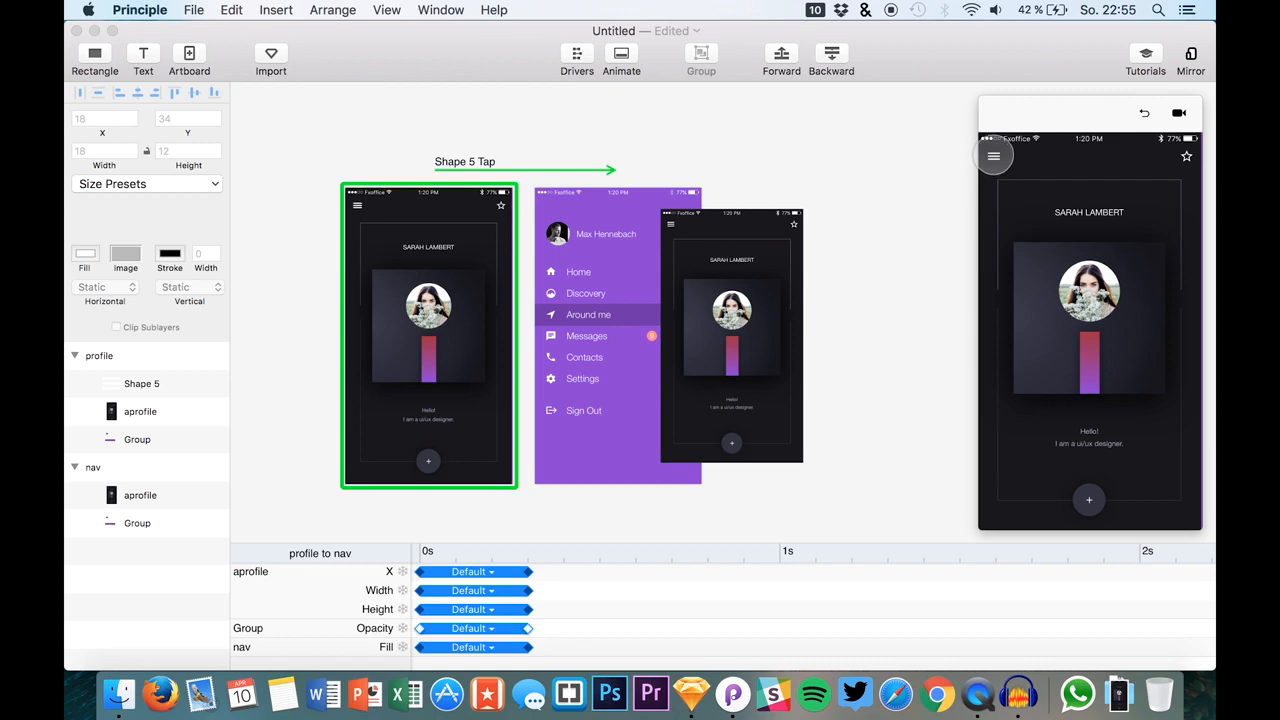
{"action": "left_click", "coordinate": [993, 155]}
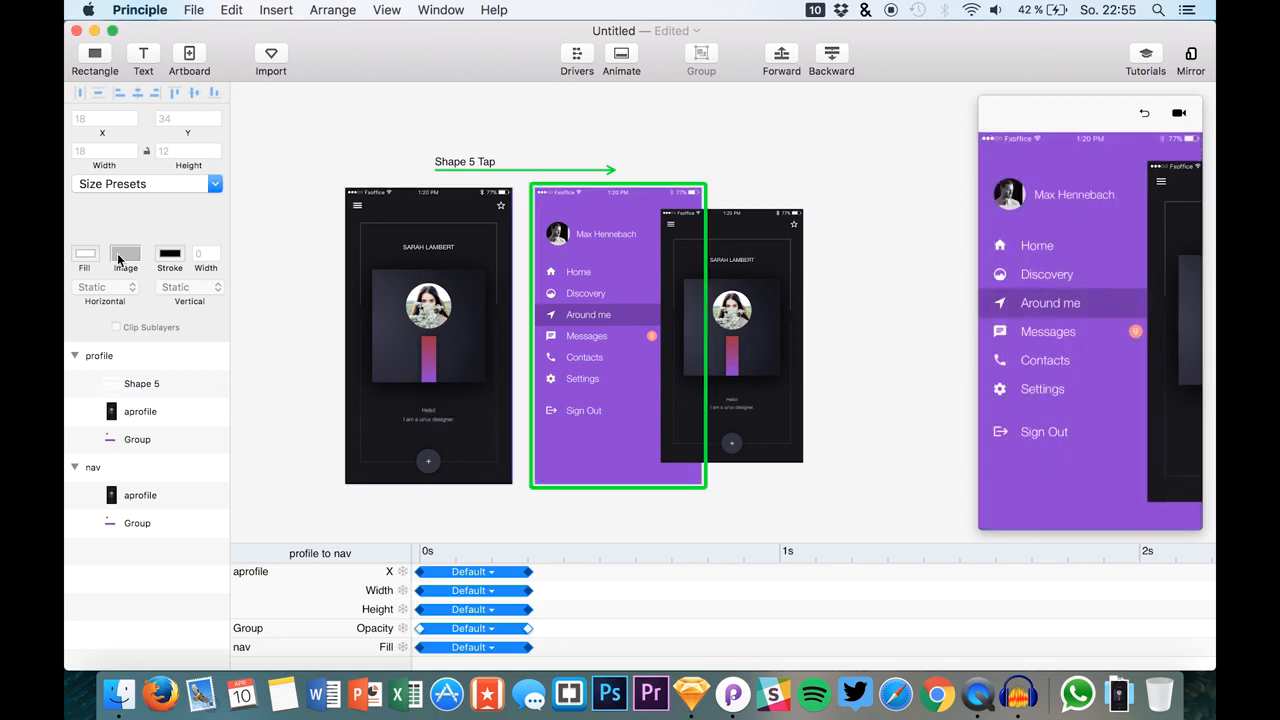
Set the opacity of the profile artboard's Group layer to 100% and replay the menu icon transition in the preview.
{"action": "left_click", "coordinate": [114, 438]}
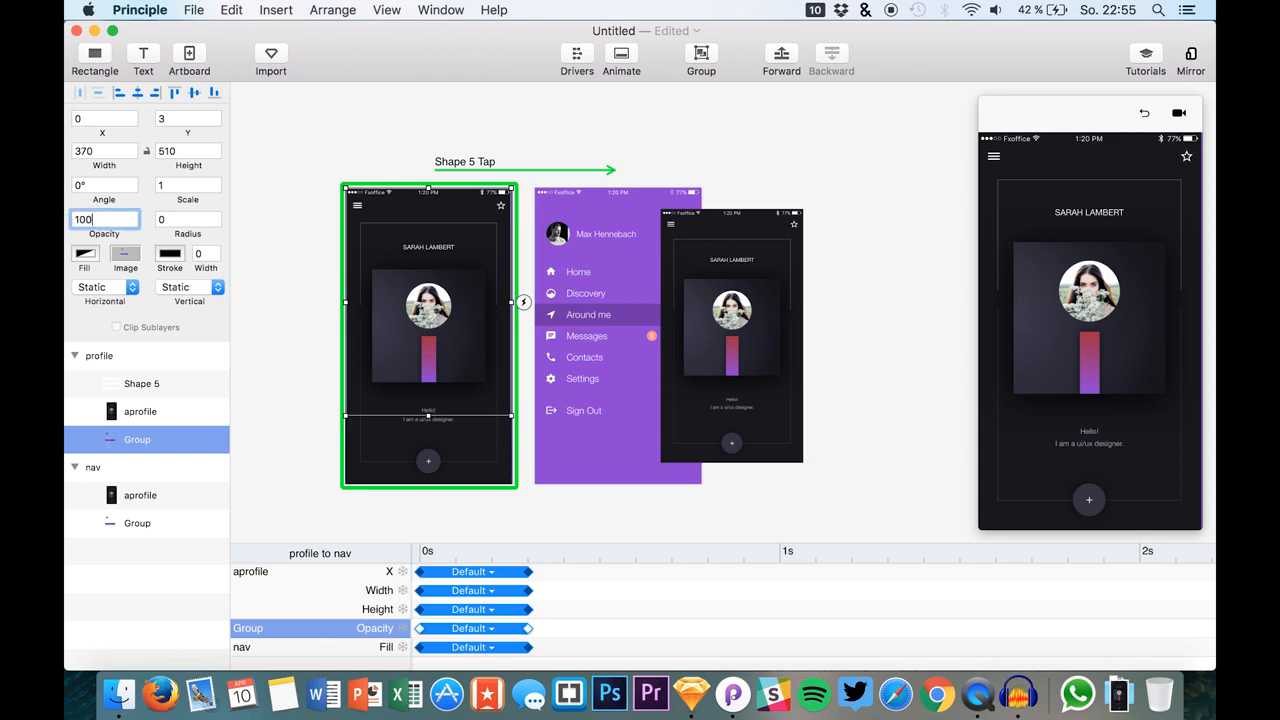
{"action": "type", "text": "100"}
{"action": "key", "text": "Return"}
{"action": "left_click", "coordinate": [1142, 116]}
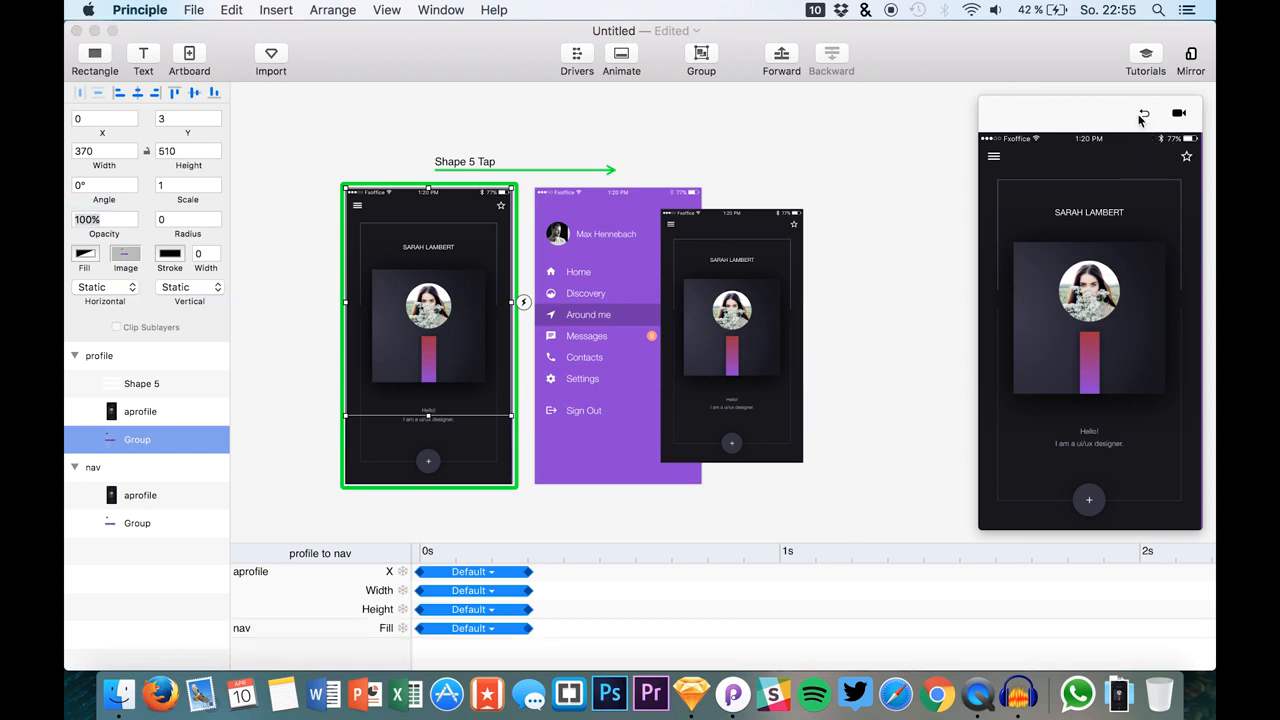
{"action": "left_click", "coordinate": [993, 155]}
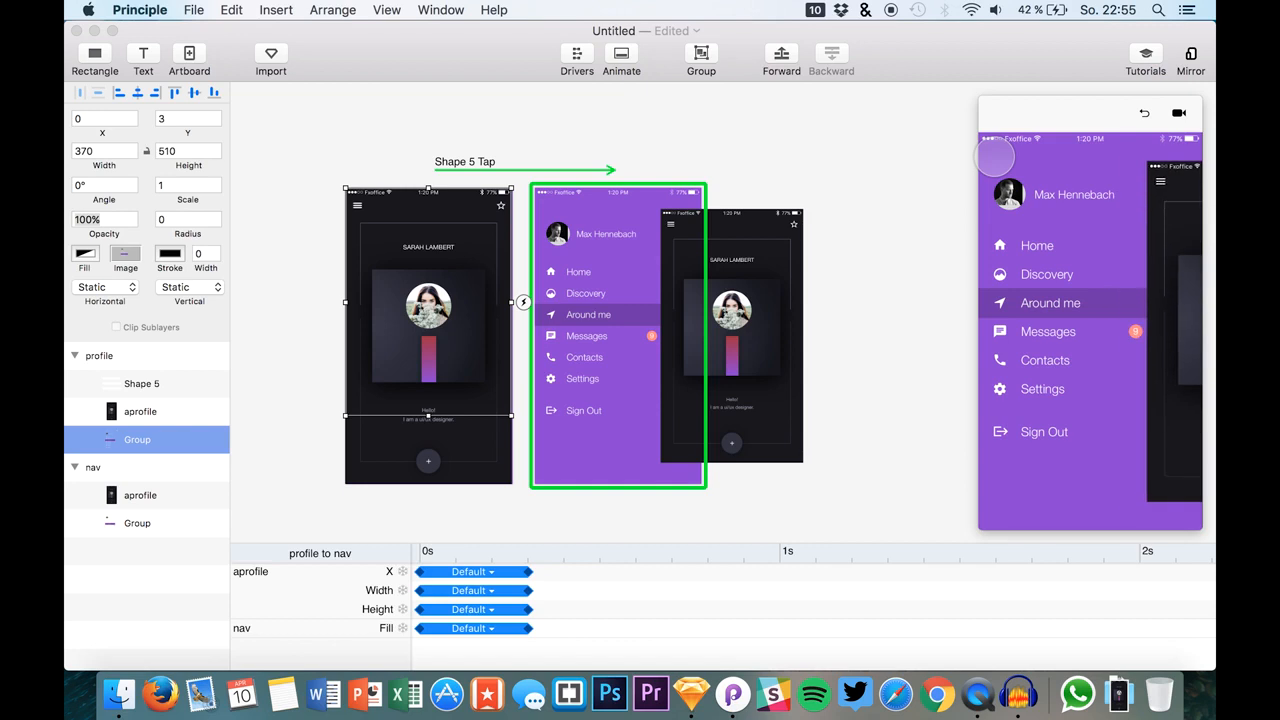
{"action": "left_click", "coordinate": [1142, 116]}
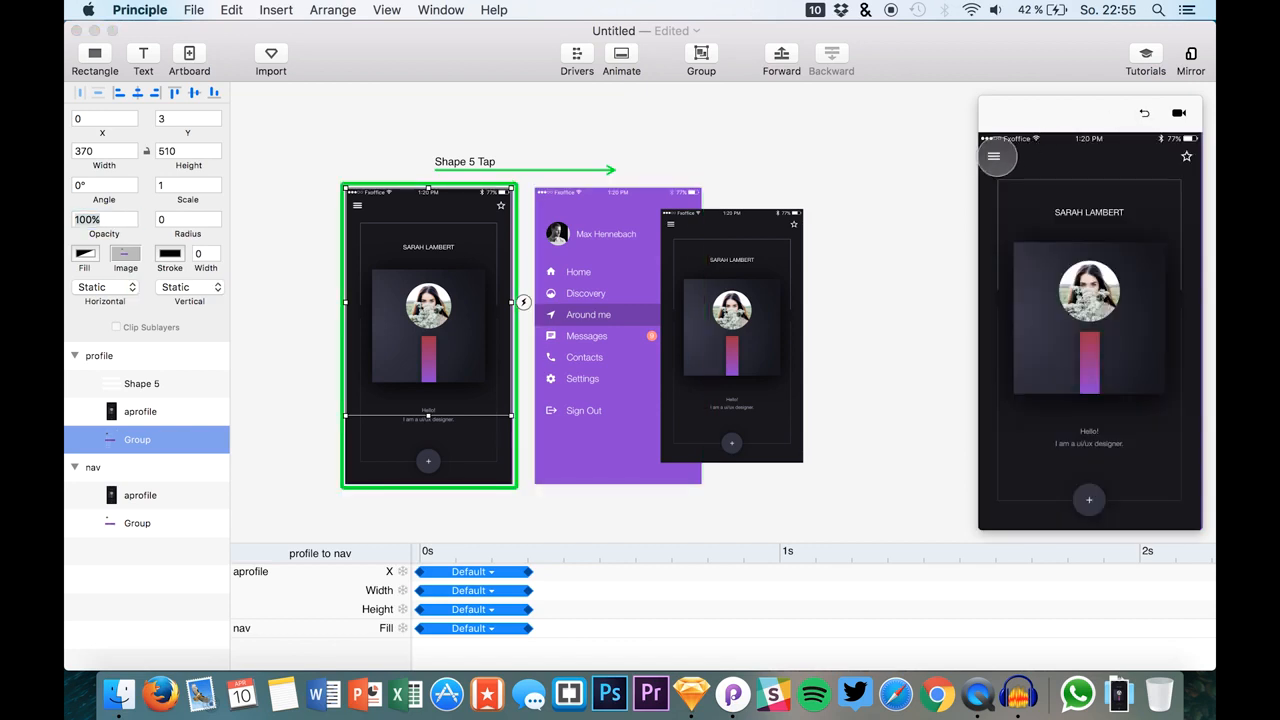
{"action": "left_click", "coordinate": [993, 155]}
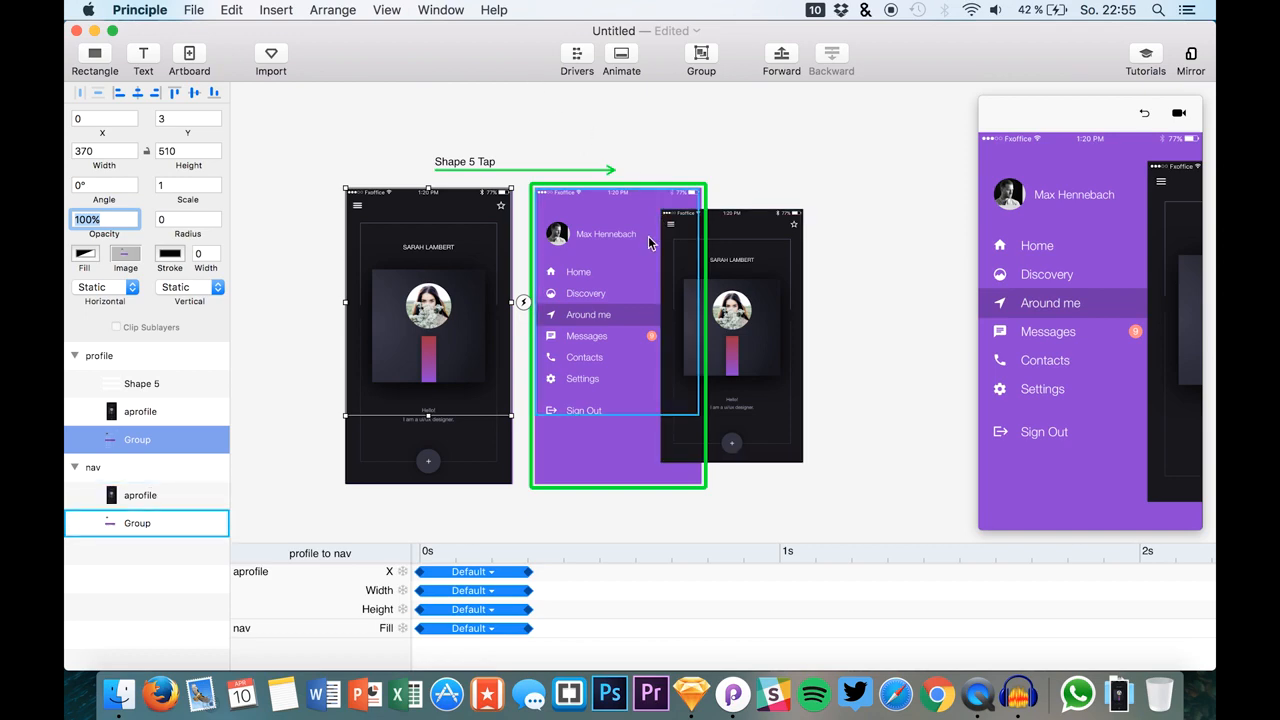
Add a rectangle to the nav artboard over the shrunken profile's menu icon, about 29 × 33 in size at about X 291, Y 66.
{"action": "scroll", "coordinate": [649, 236], "scroll_direction": "up", "scroll_amount": 10}
{"action": "scroll", "coordinate": [649, 236], "scroll_direction": "down", "scroll_amount": 5}
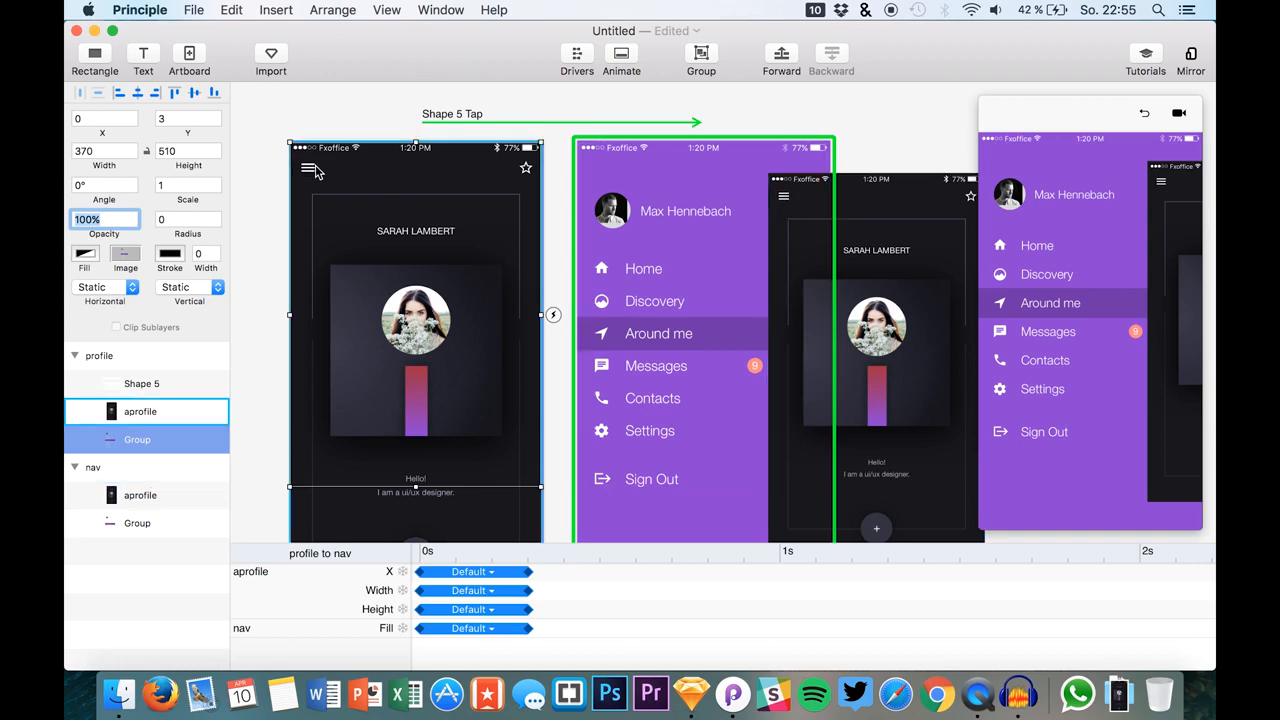
{"action": "left_click", "coordinate": [127, 386]}
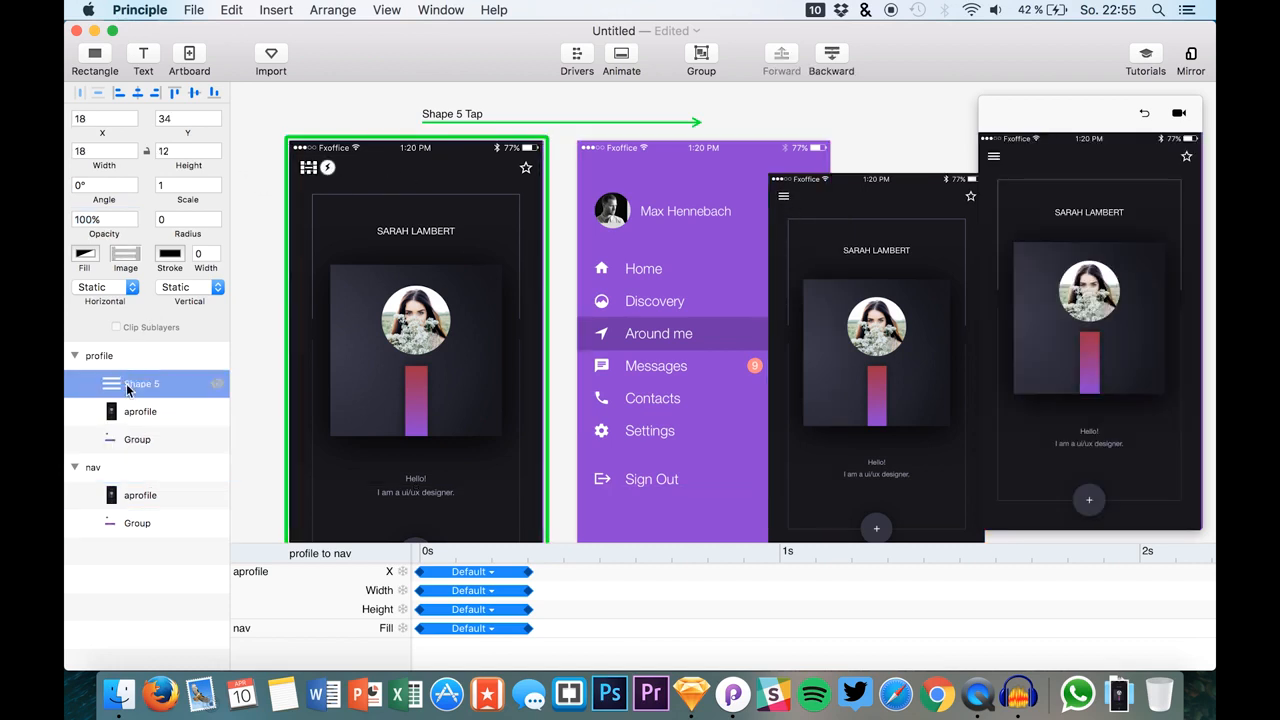
{"action": "left_click", "coordinate": [786, 205]}
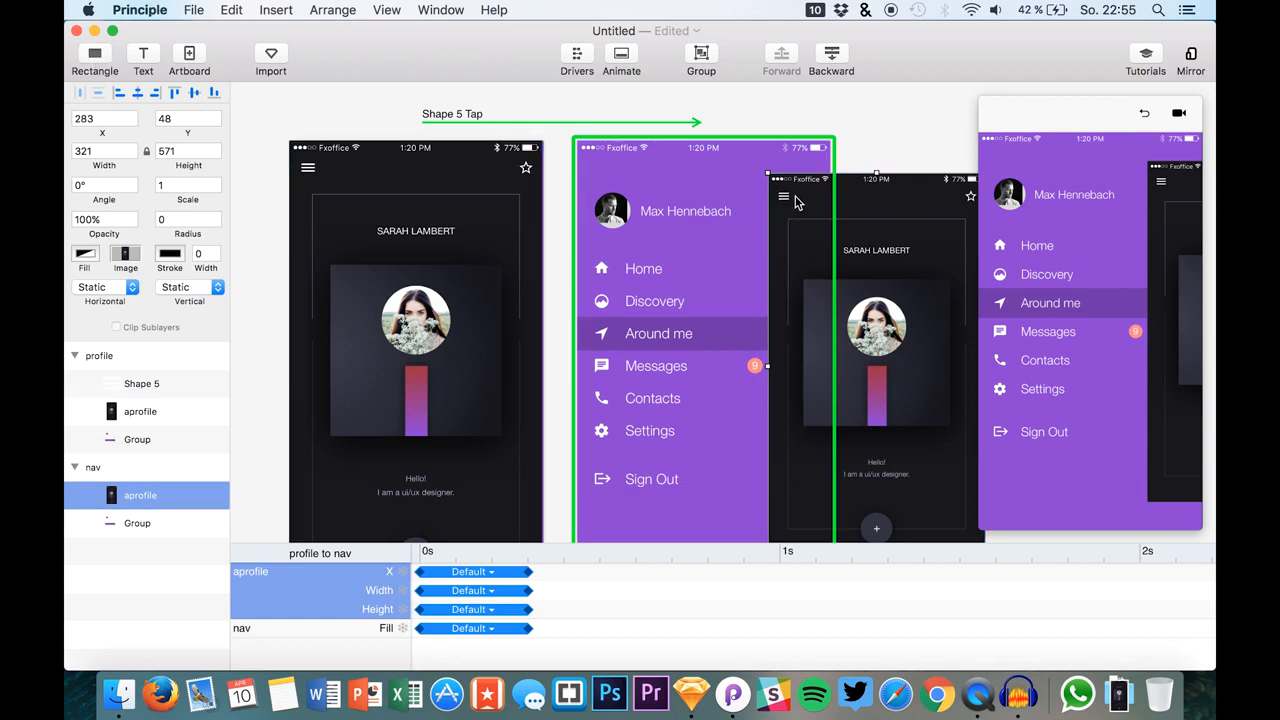
{"action": "left_click", "coordinate": [95, 60]}
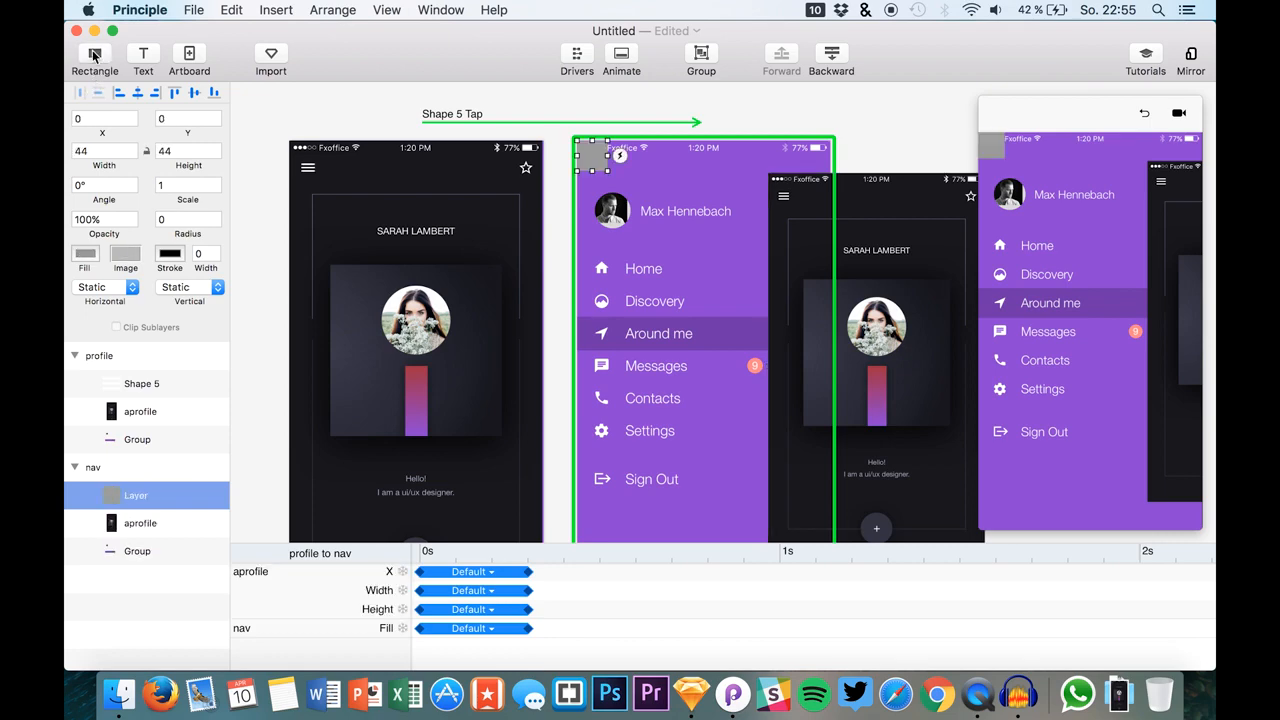
{"action": "left_click_drag", "start_coordinate": [596, 155], "coordinate": [787, 242]}
{"action": "scroll", "coordinate": [800, 237], "scroll_direction": "up", "scroll_amount": 5}
{"action": "scroll", "coordinate": [800, 237], "scroll_direction": "up", "scroll_amount": 5}
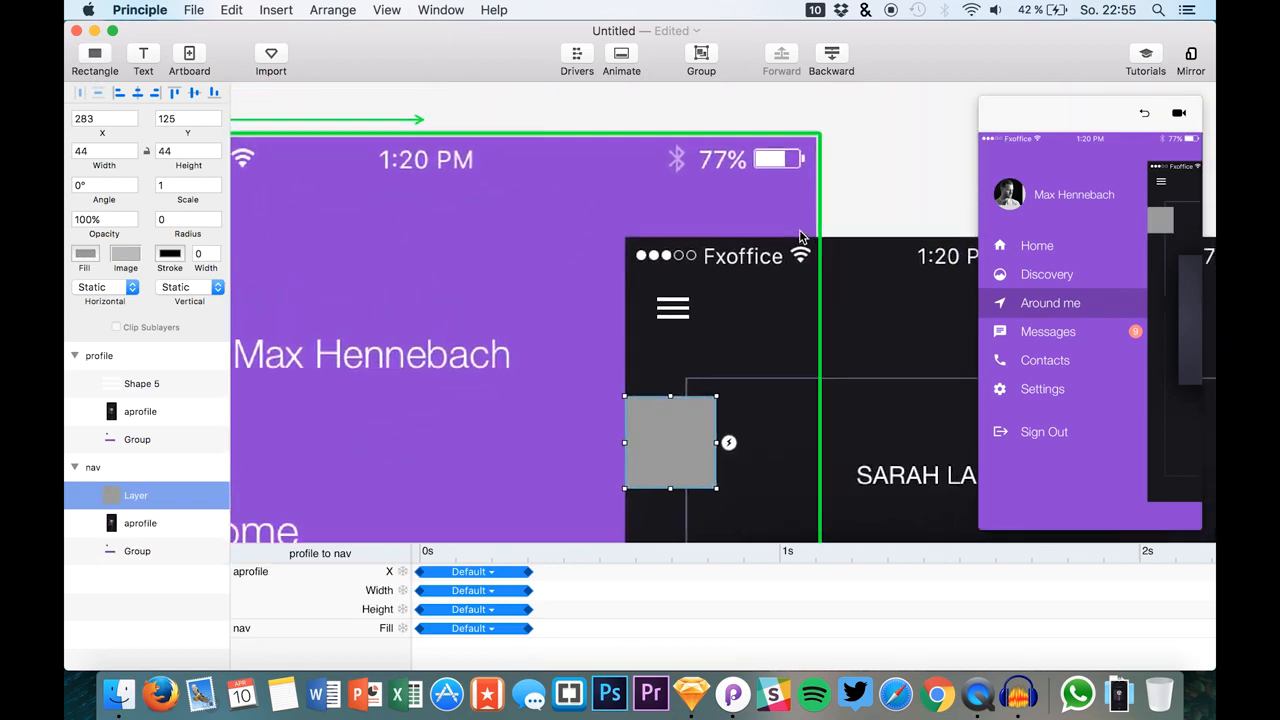
{"action": "scroll", "coordinate": [706, 340], "scroll_direction": "down", "scroll_amount": 1}
{"action": "left_click_drag", "start_coordinate": [674, 434], "coordinate": [690, 303]}
{"action": "left_click_drag", "start_coordinate": [732, 341], "coordinate": [702, 317]}
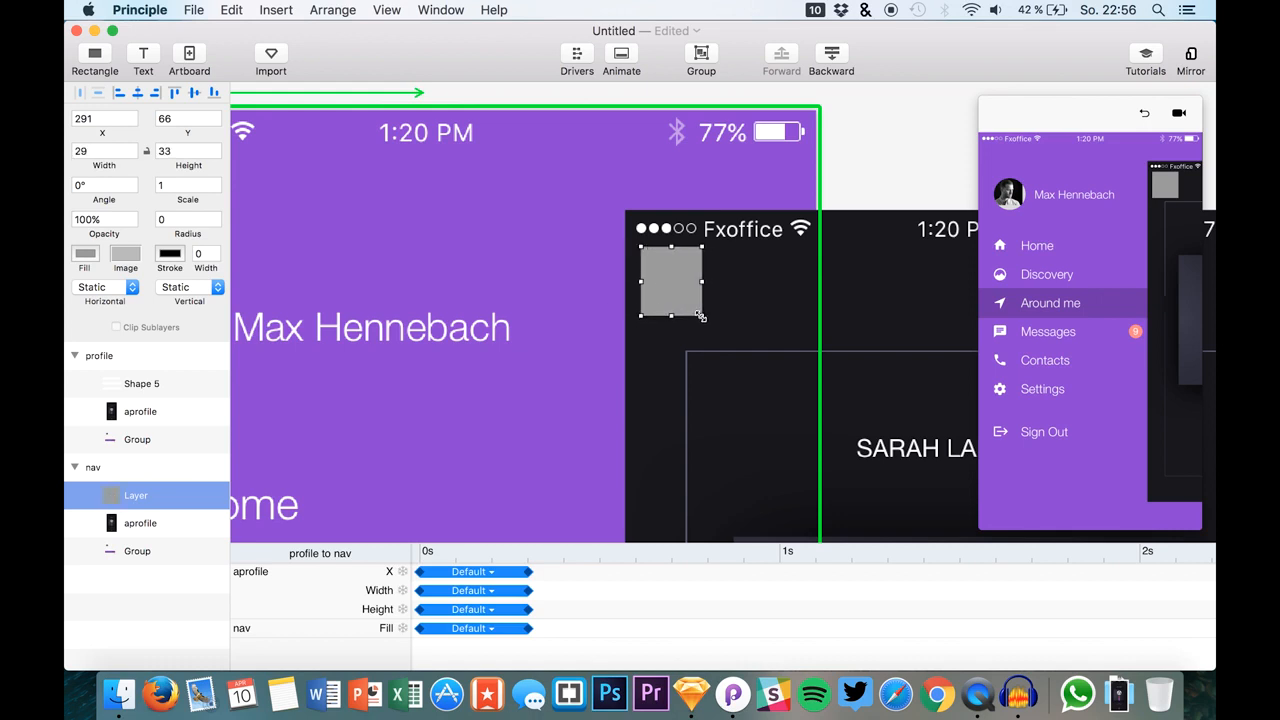
Fill the new rectangle with the dark profile background colour 18181D sampled from the canvas and set its opacity to 1%.
{"action": "left_click", "coordinate": [85, 255]}
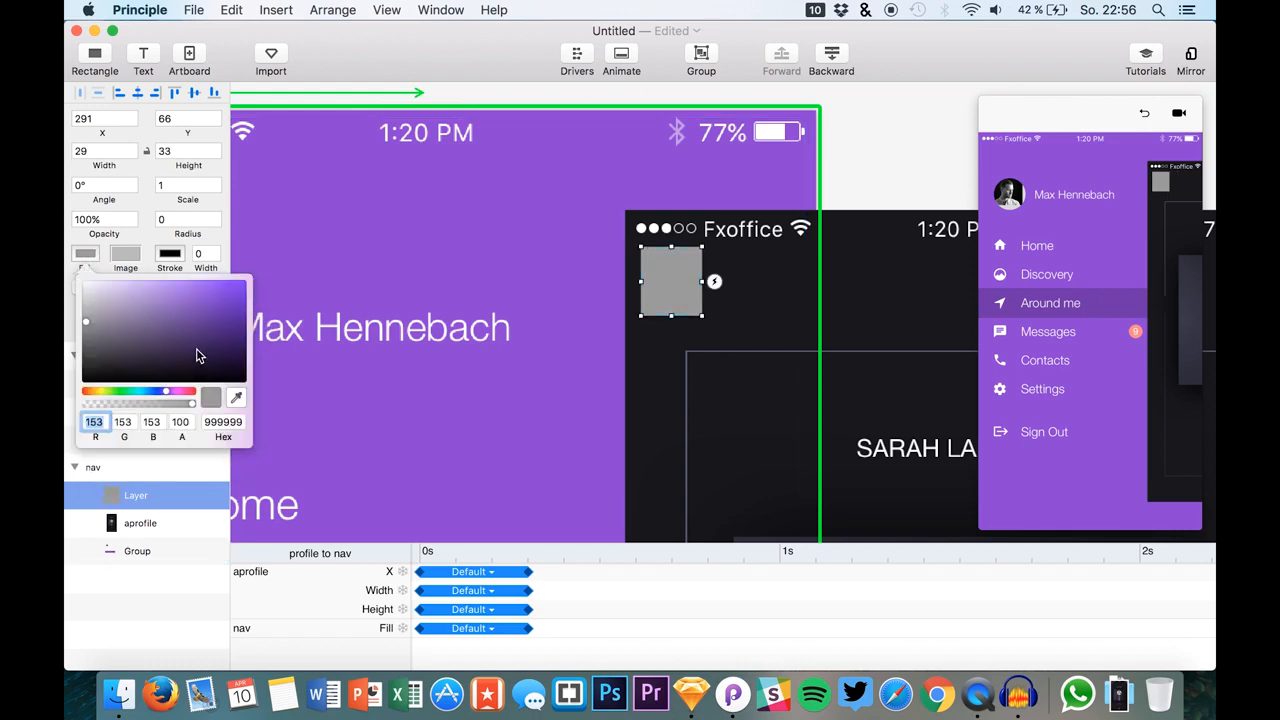
{"action": "left_click", "coordinate": [236, 398]}
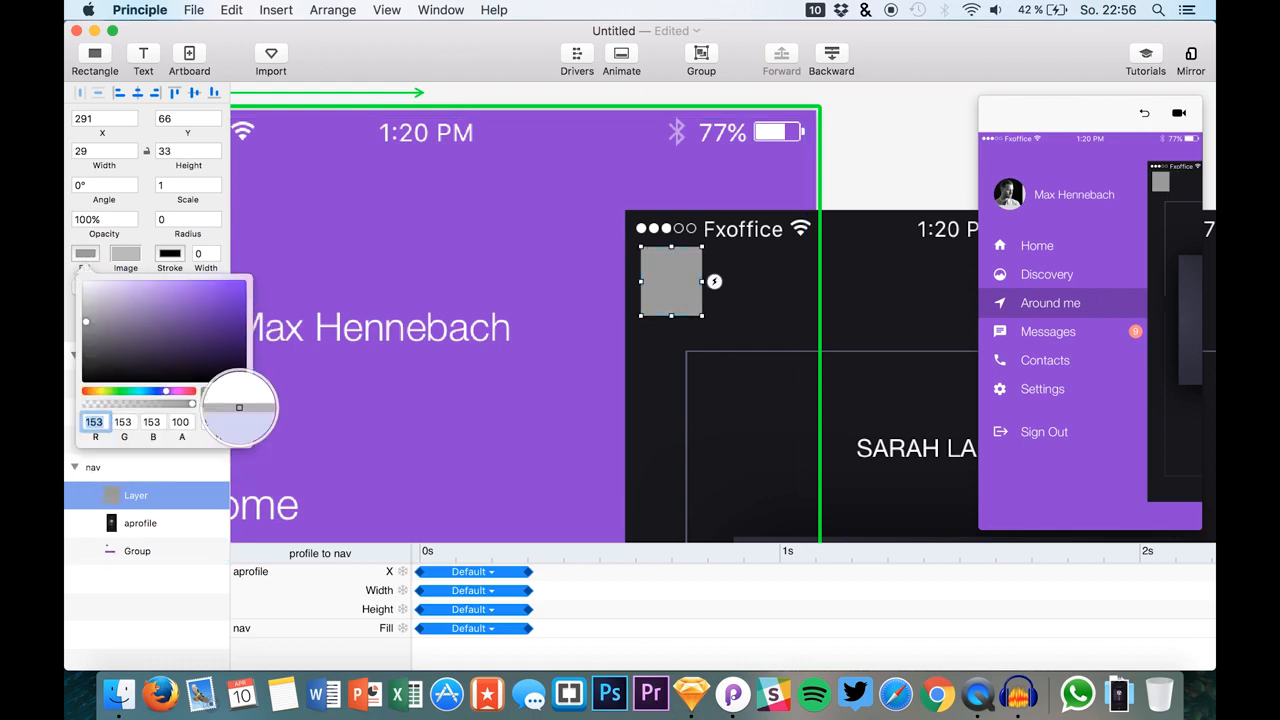
{"action": "left_click", "coordinate": [660, 365]}
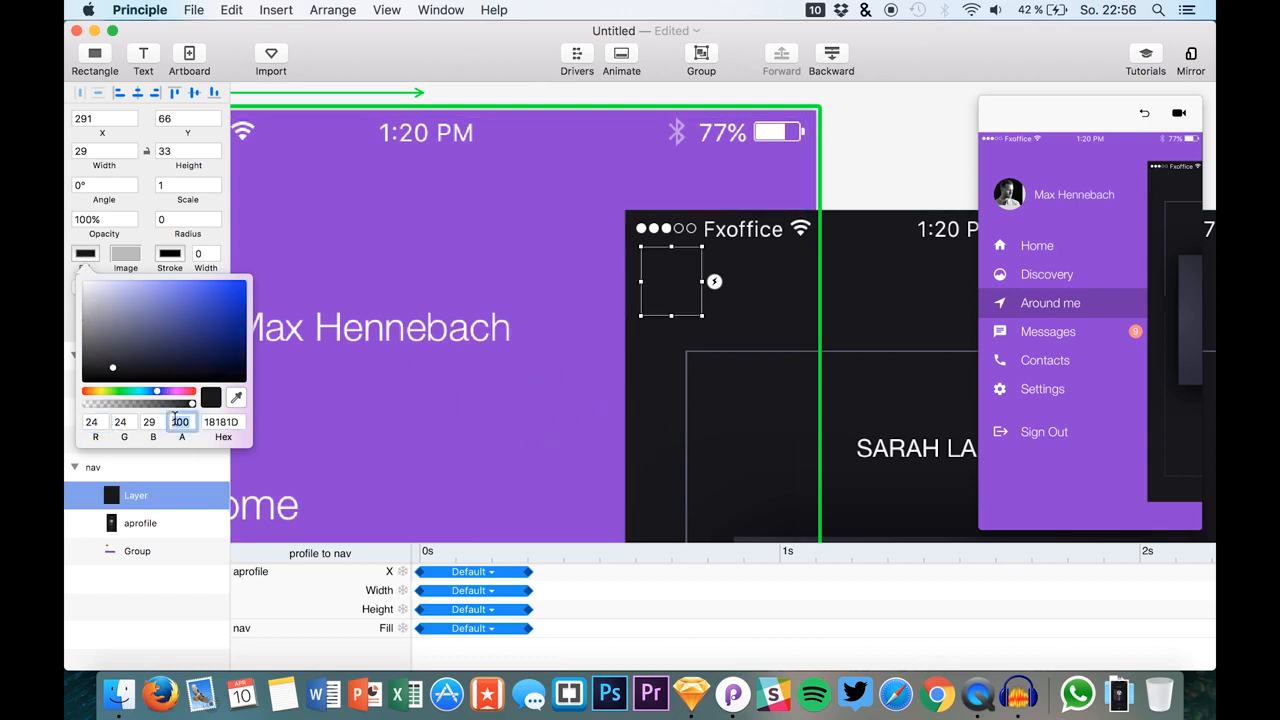
{"action": "left_click", "coordinate": [95, 221]}
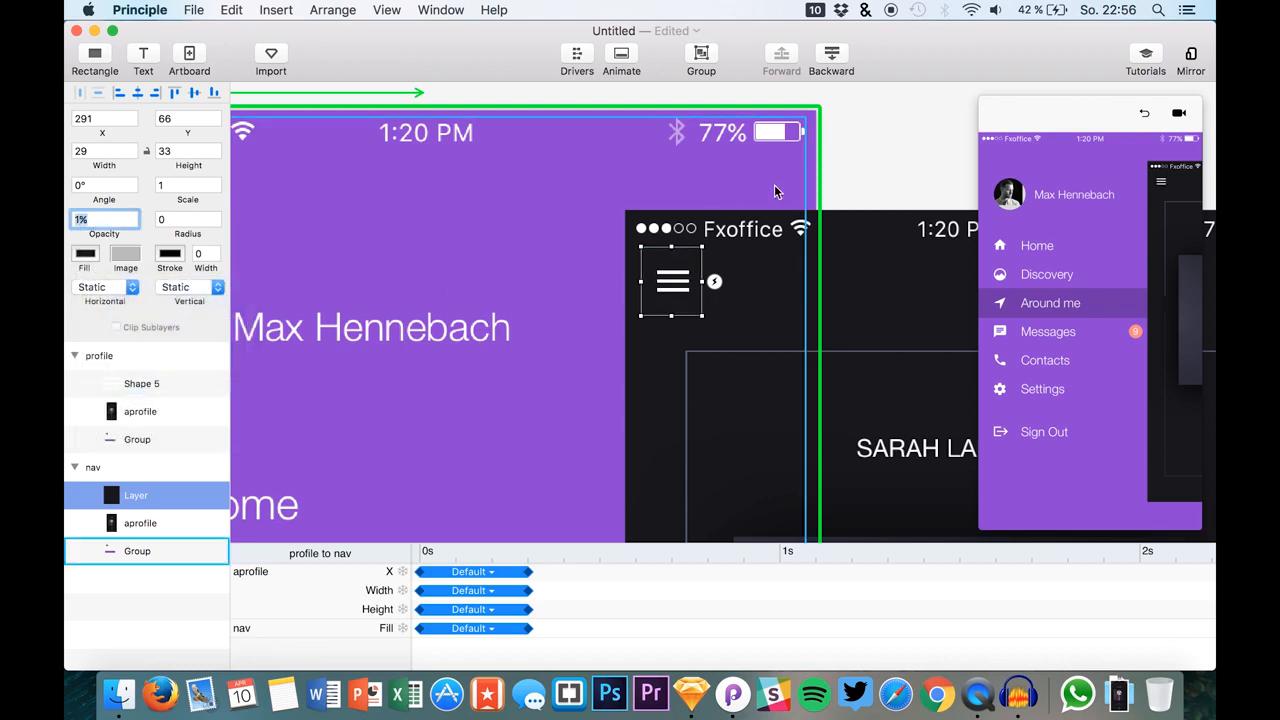
{"action": "left_click", "coordinate": [906, 152]}
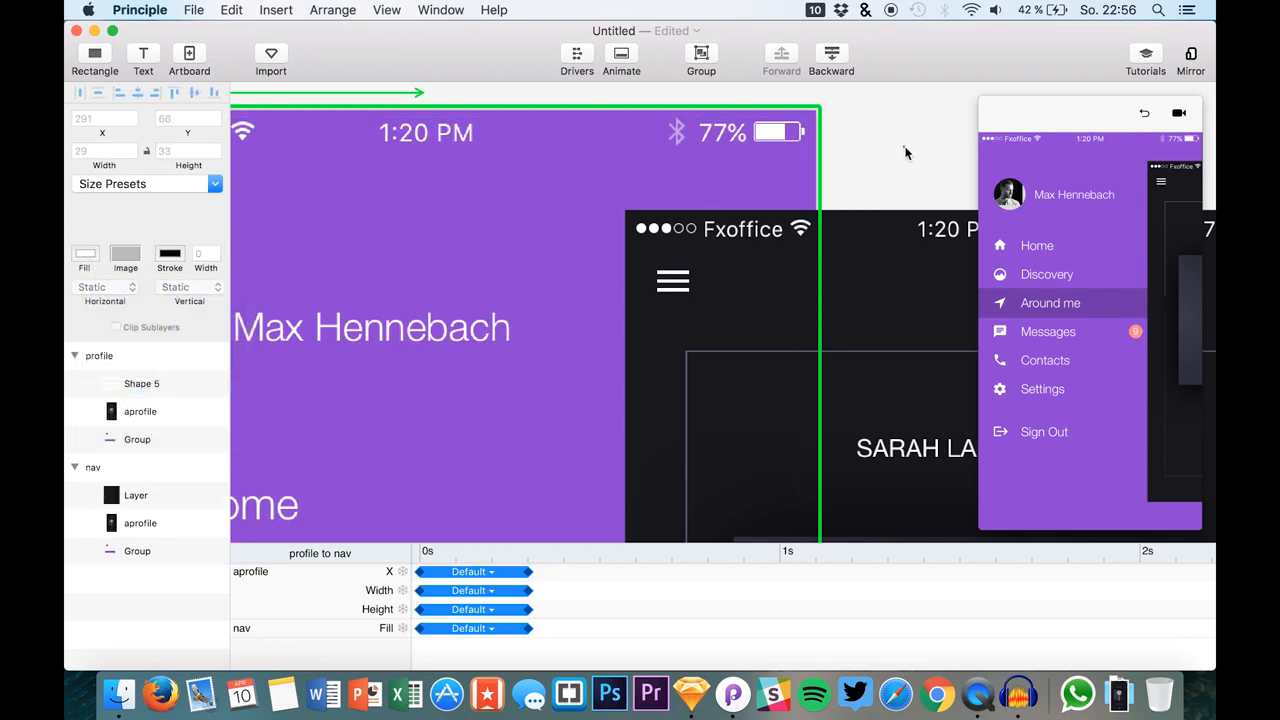
Link the near-transparent rectangle in the nav artboard back to the profile artboard with a Tap interaction.
{"action": "left_click", "coordinate": [651, 316]}
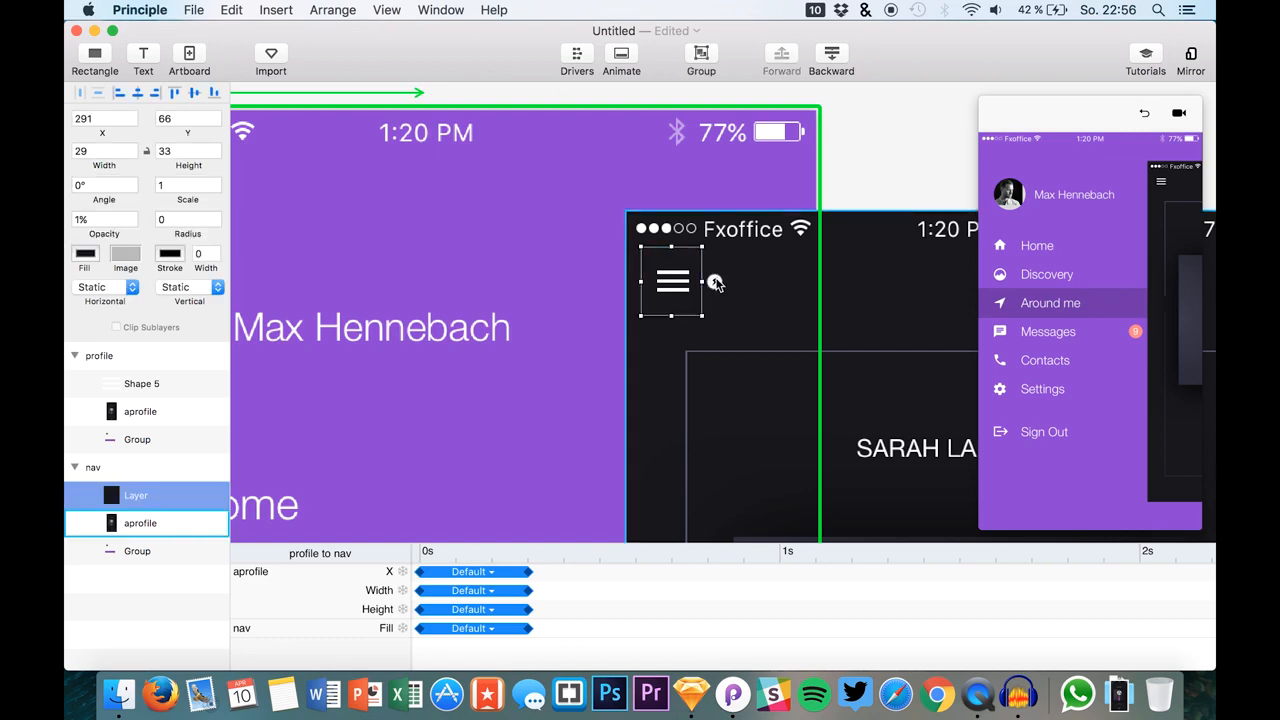
{"action": "scroll", "coordinate": [487, 356], "scroll_direction": "down", "scroll_amount": 5}
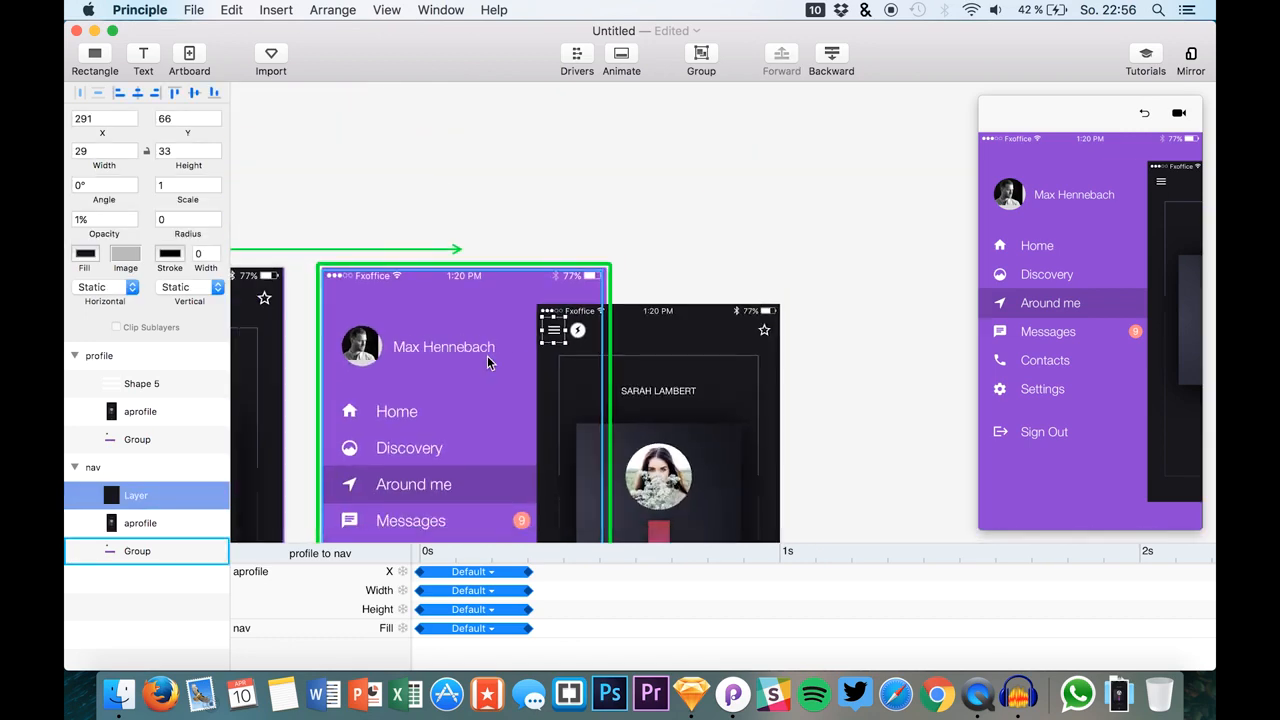
{"action": "scroll", "coordinate": [487, 356], "scroll_direction": "left", "scroll_amount": 4}
{"action": "scroll", "coordinate": [487, 356], "scroll_direction": "down", "scroll_amount": 3}
{"action": "scroll", "coordinate": [487, 361], "scroll_direction": "down", "scroll_amount": 2}
{"action": "scroll", "coordinate": [487, 361], "scroll_direction": "left", "scroll_amount": 3}
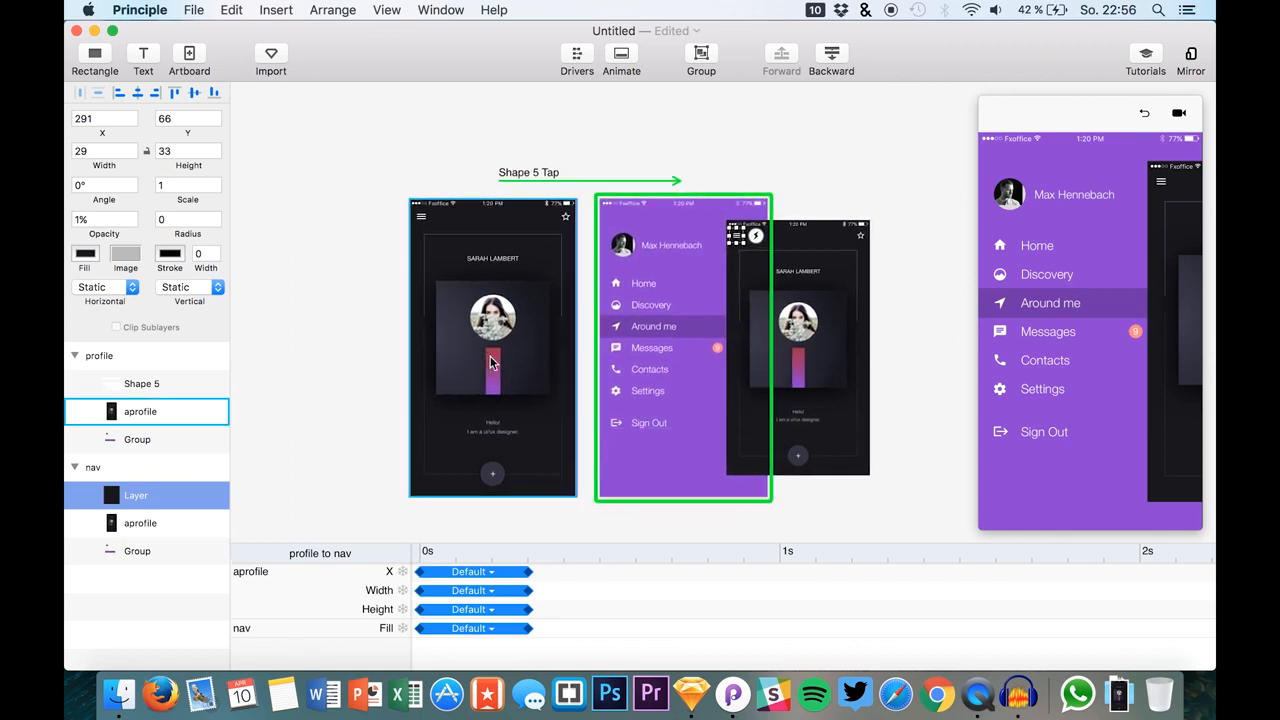
{"action": "left_click", "coordinate": [758, 234]}
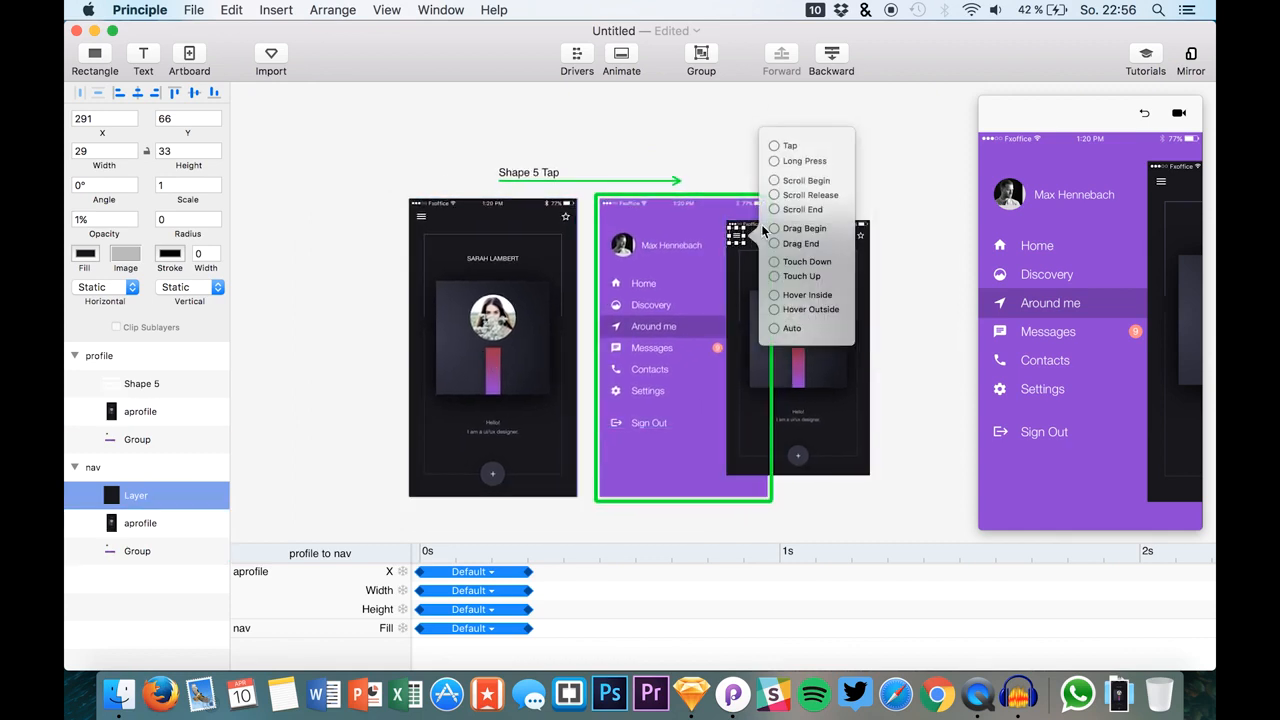
{"action": "left_click", "coordinate": [781, 146]}
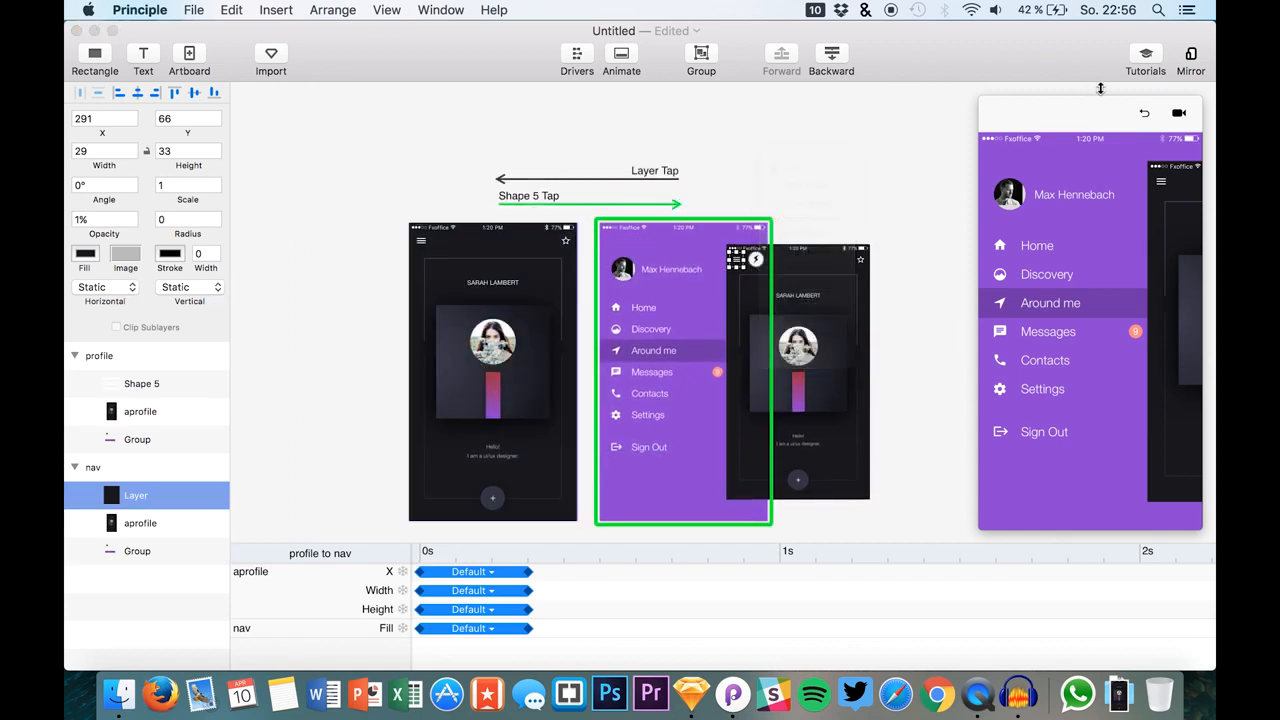
Test opening and closing the navigation in the preview using the menu icons on both screens.
{"action": "left_click", "coordinate": [1145, 114]}
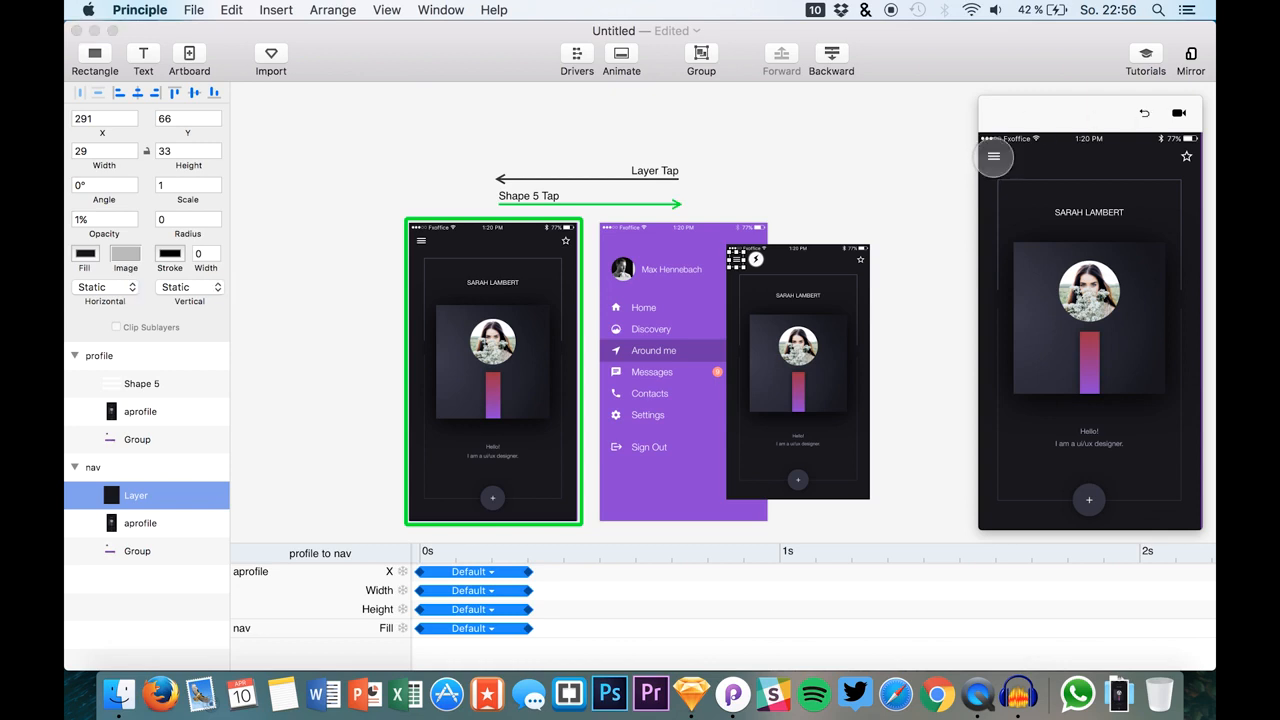
{"action": "left_click", "coordinate": [993, 156]}
{"action": "left_click", "coordinate": [1163, 183]}
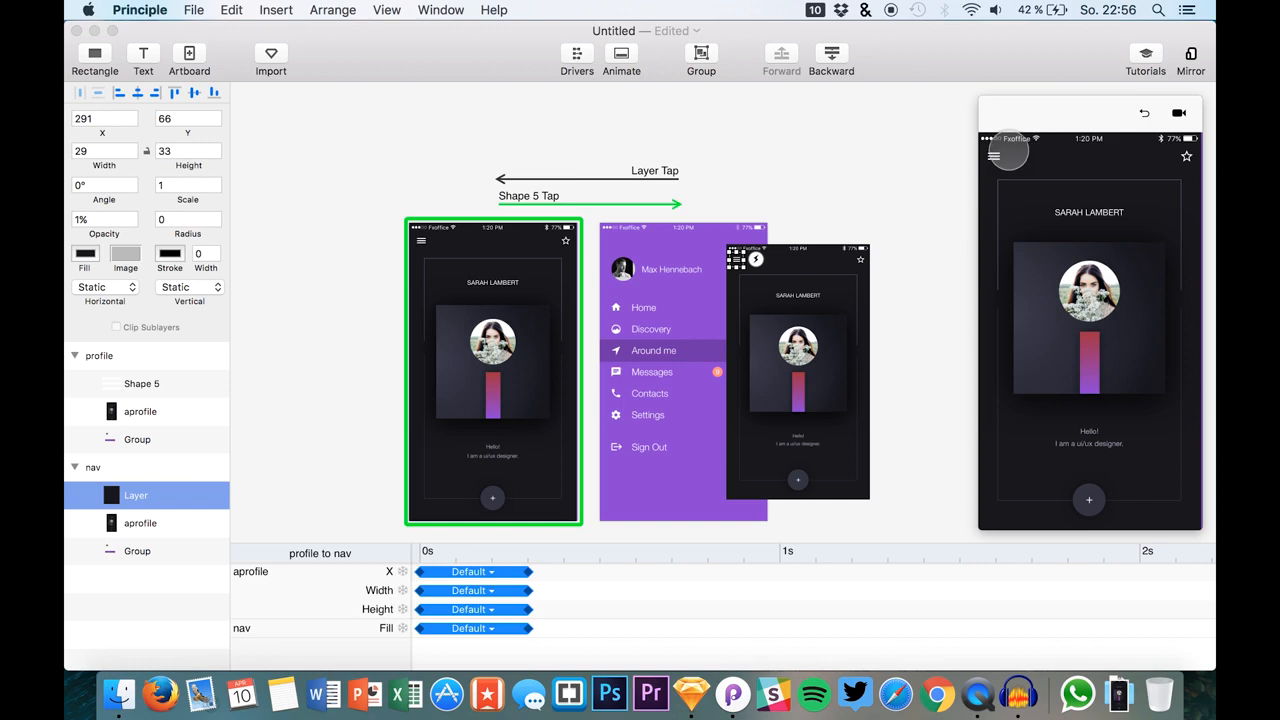
{"action": "left_click", "coordinate": [1006, 152]}
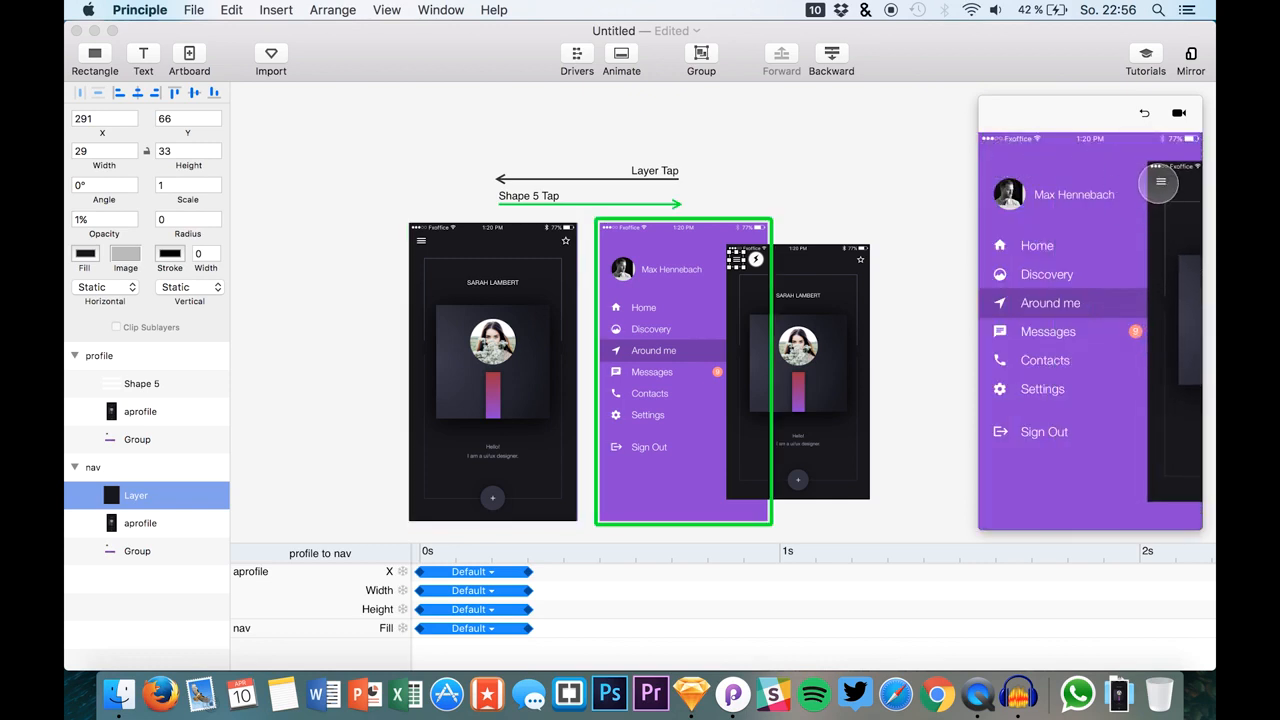
{"action": "left_click", "coordinate": [1159, 183]}
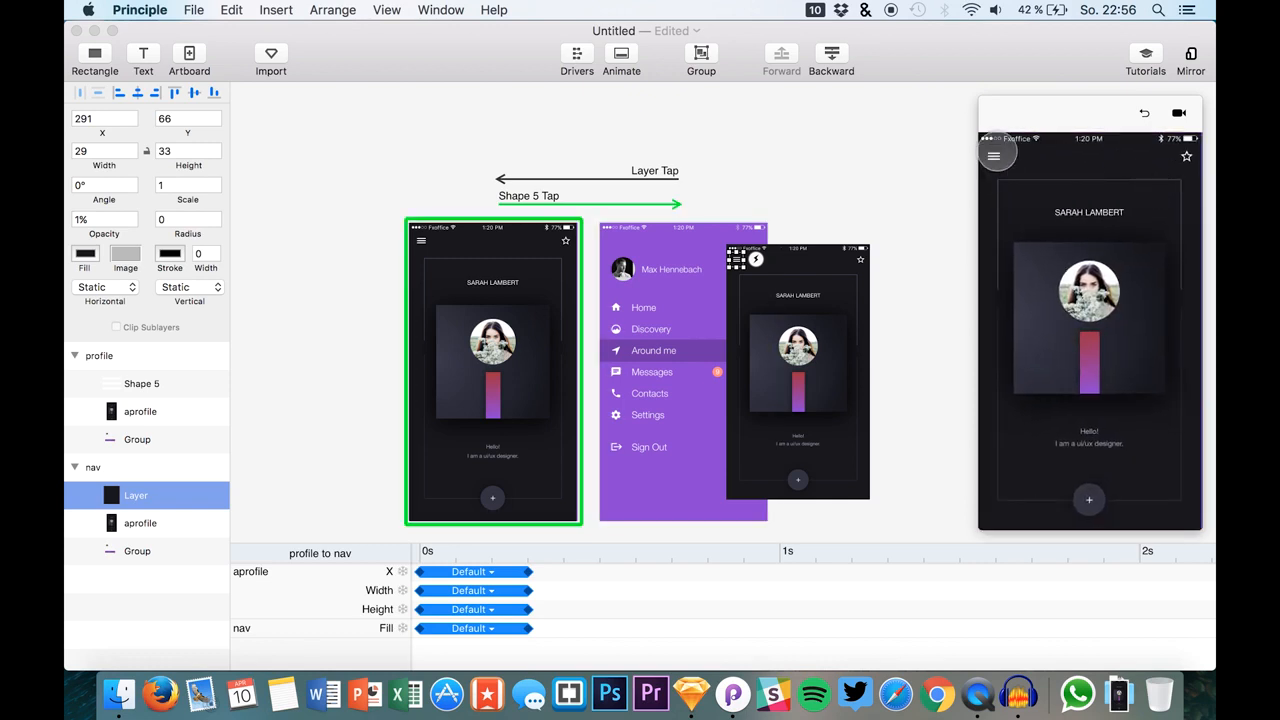
{"action": "left_click", "coordinate": [996, 155]}
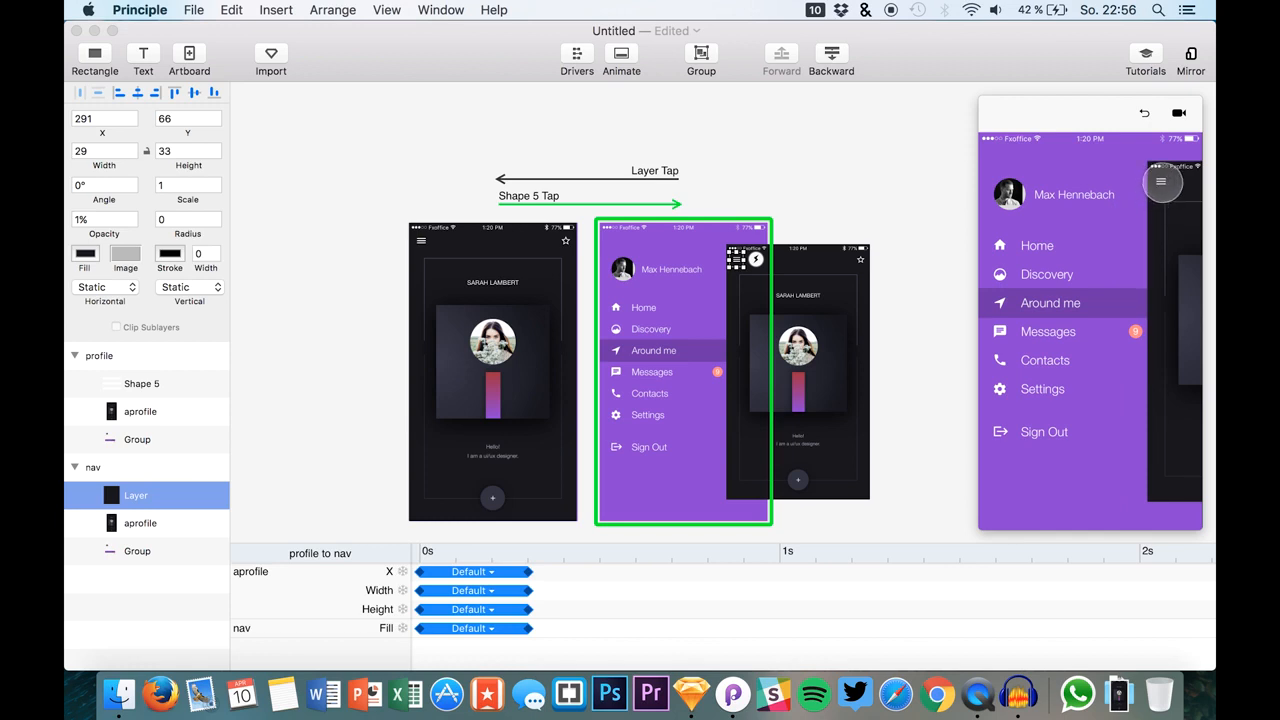
{"action": "left_click", "coordinate": [1161, 182]}
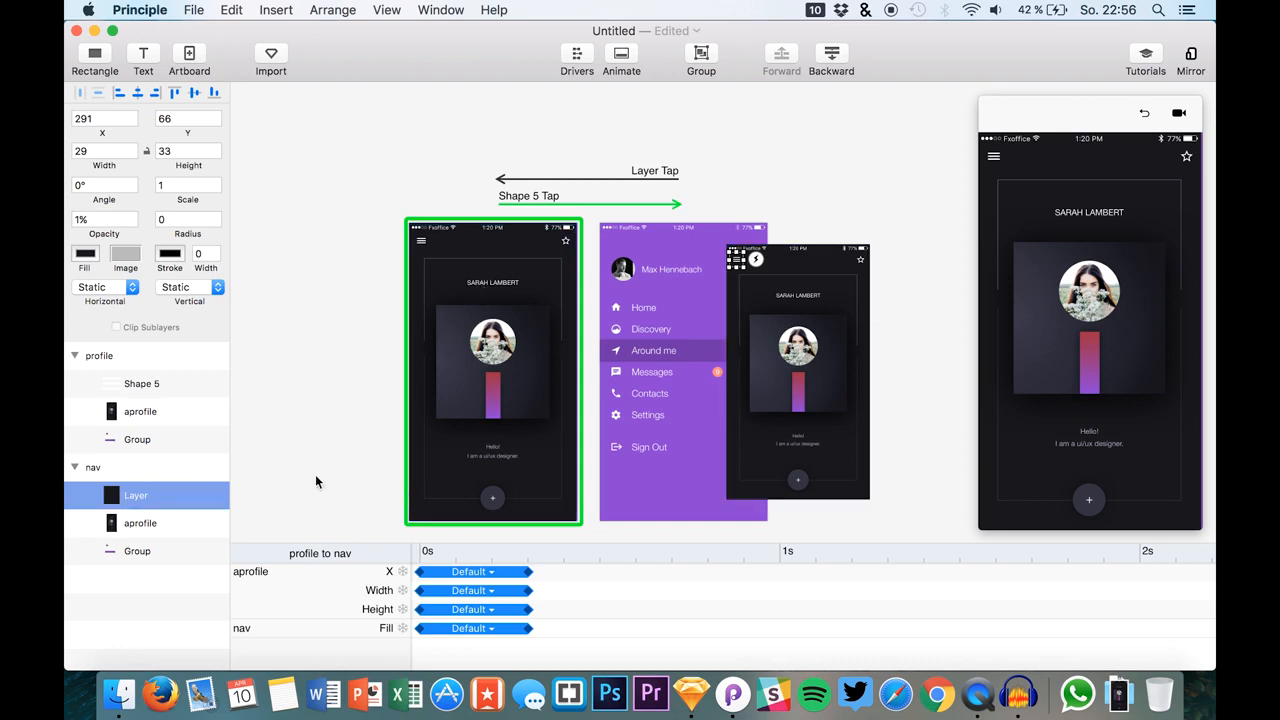
Copy the Shape 5 menu icon from the profile artboard into the nav artboard and set the copy's opacity to 0%.
{"action": "left_click", "coordinate": [615, 177]}
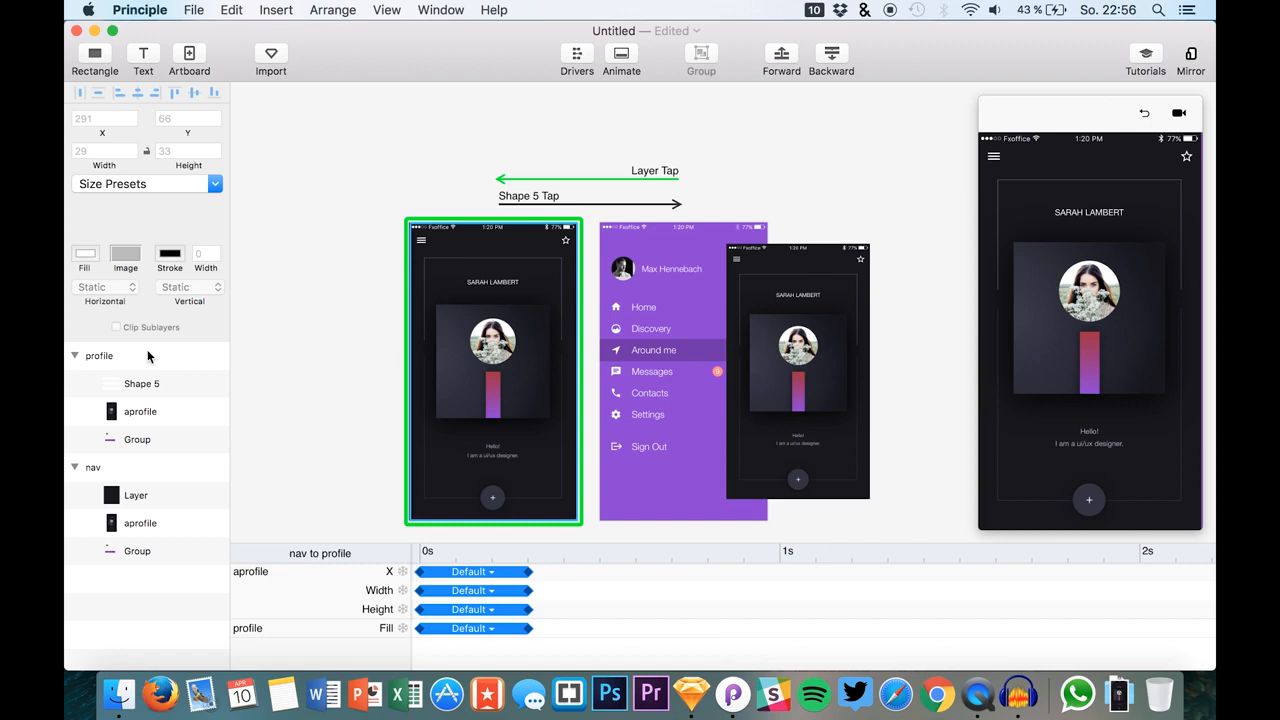
{"action": "left_click", "coordinate": [130, 387]}
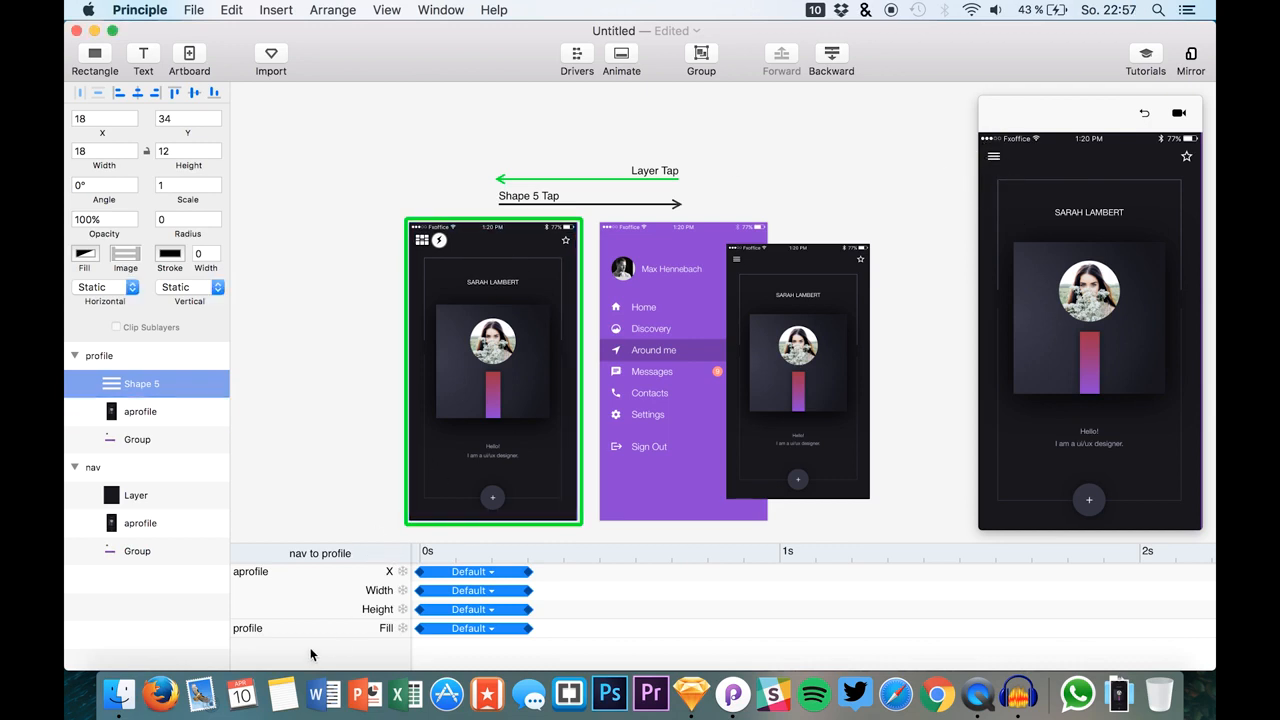
{"action": "left_click", "coordinate": [128, 495]}
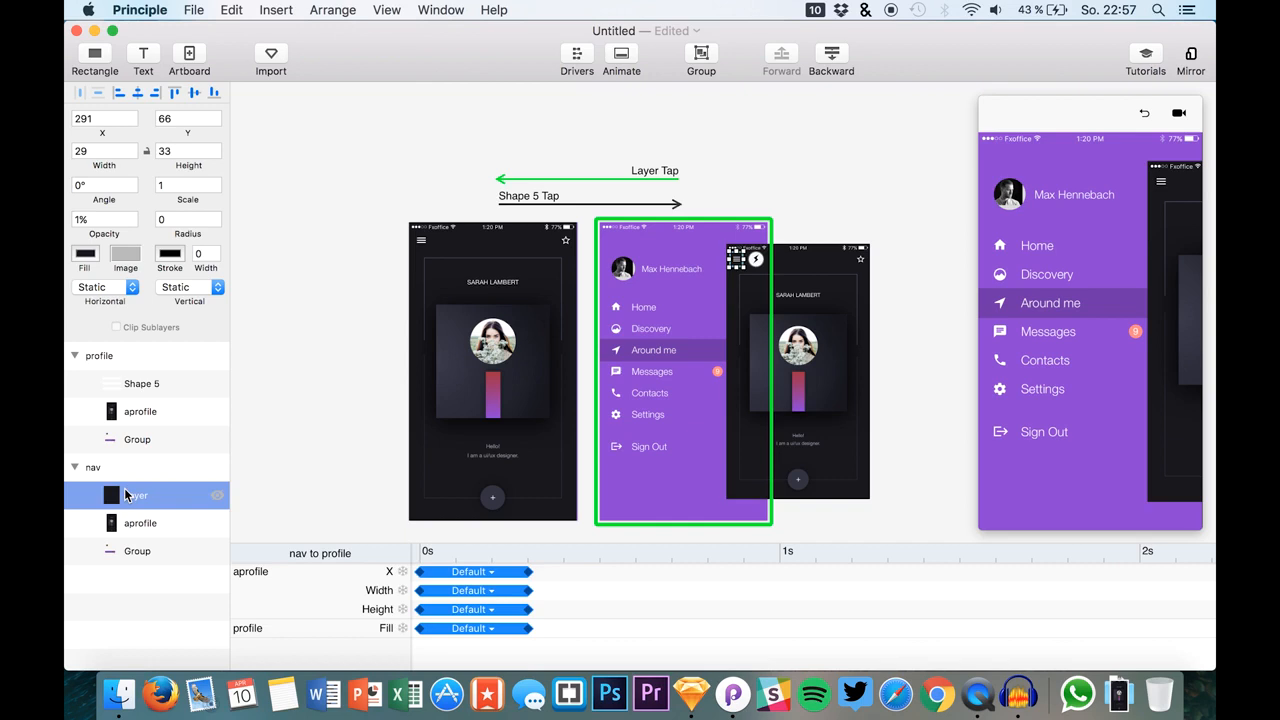
{"action": "key", "text": "super+v"}
{"action": "left_click_drag", "start_coordinate": [92, 233], "coordinate": [78, 233]}
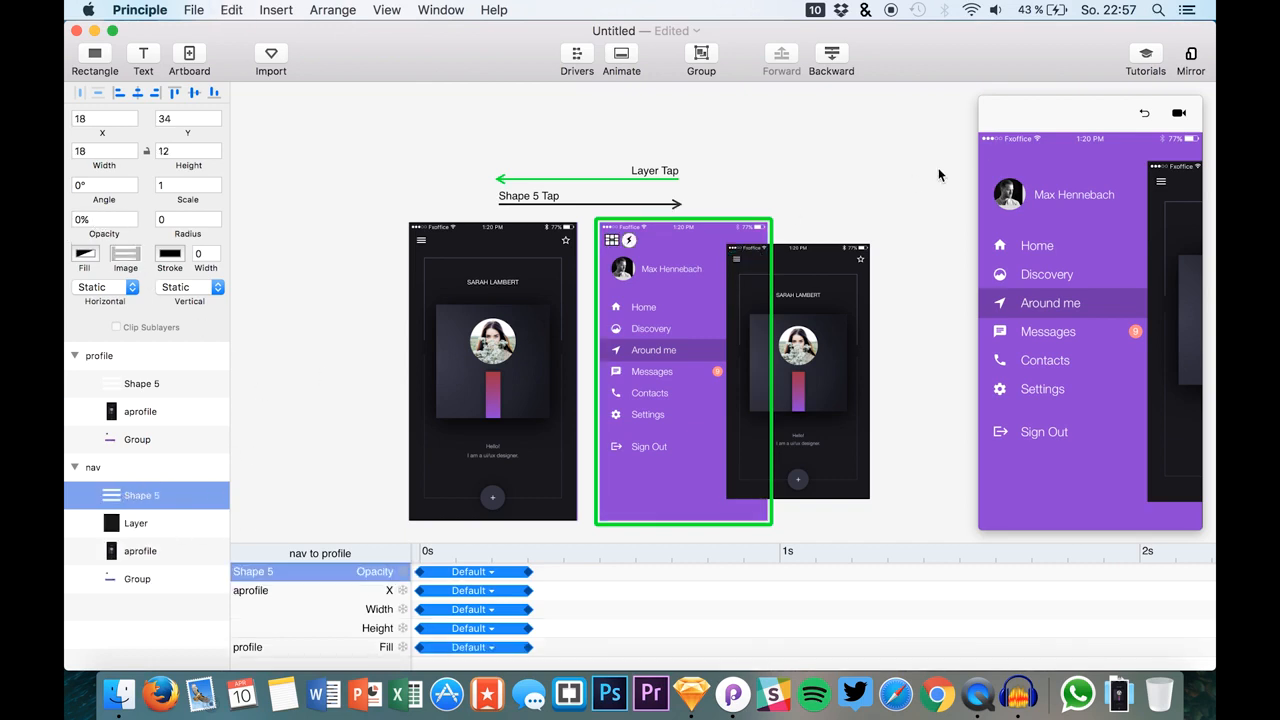
Restart the preview and repeatedly open and close the navigation to examine how the menu icon fades during the transitions.
{"action": "left_click", "coordinate": [1141, 112]}
{"action": "left_click", "coordinate": [1141, 117]}
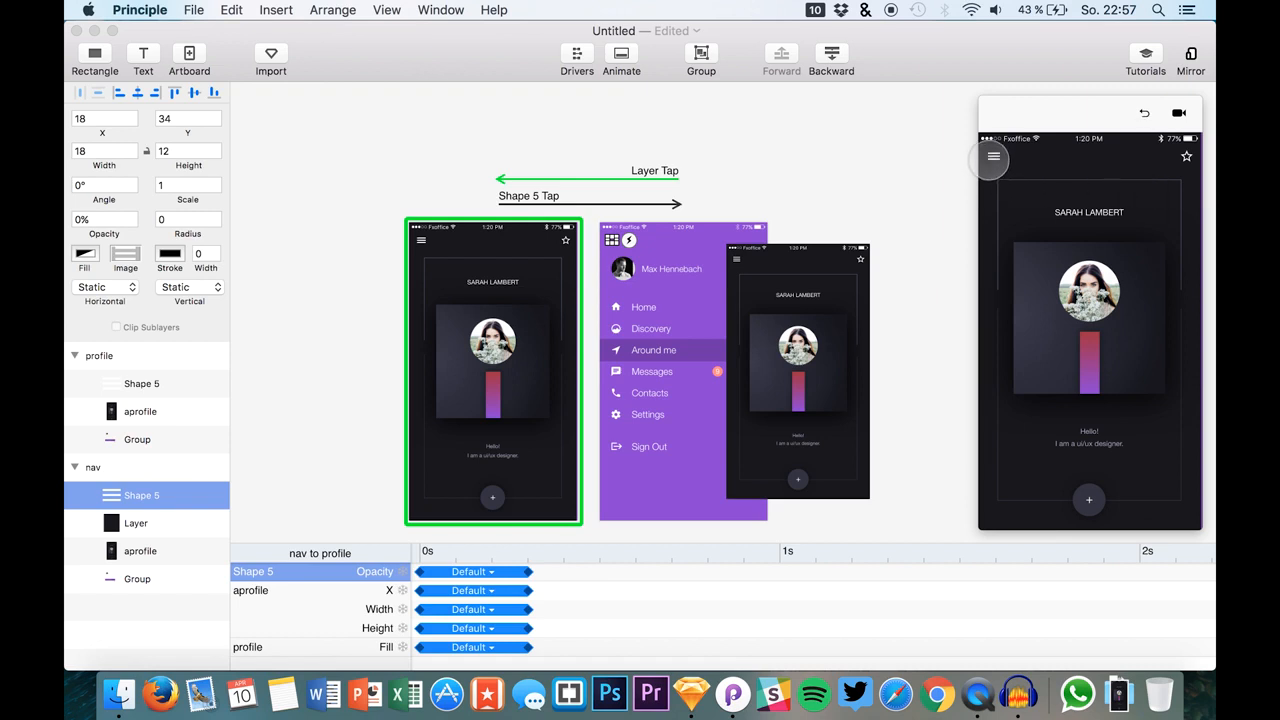
{"action": "left_click", "coordinate": [993, 156]}
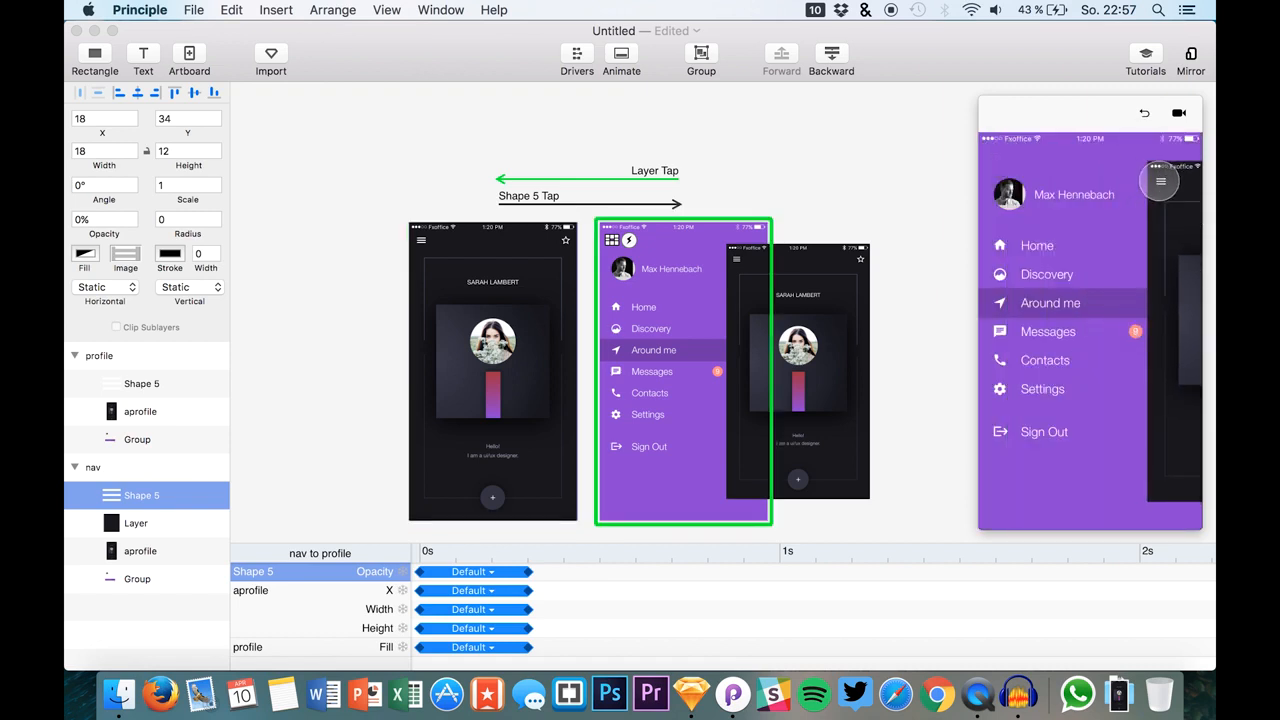
{"action": "left_click", "coordinate": [1162, 182]}
{"action": "left_click", "coordinate": [995, 156]}
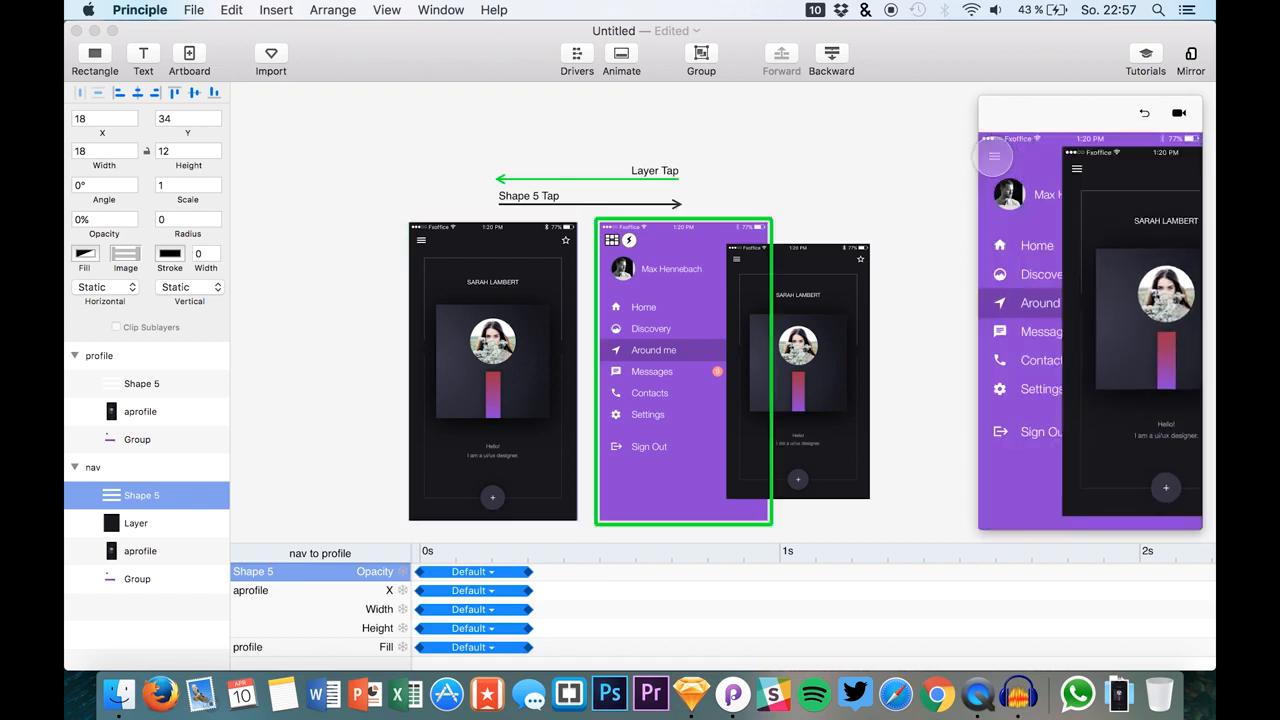
{"action": "left_click", "coordinate": [1161, 183]}
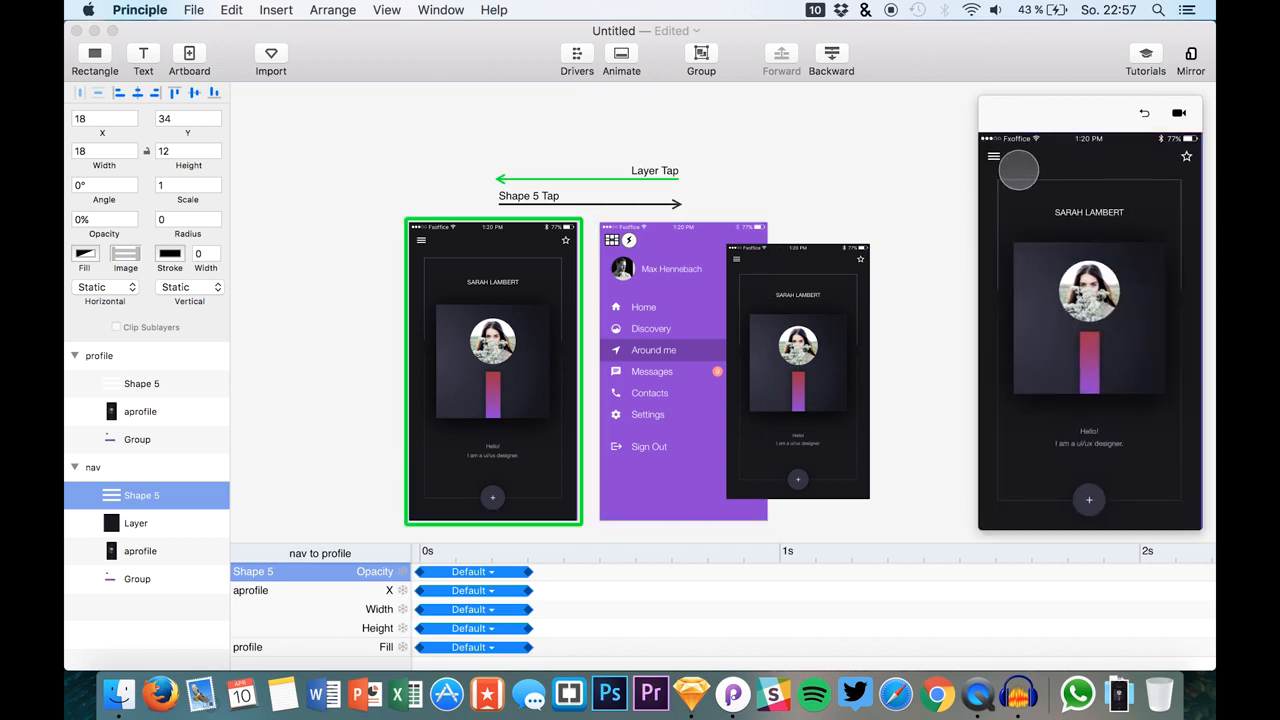
{"action": "left_click", "coordinate": [993, 156]}
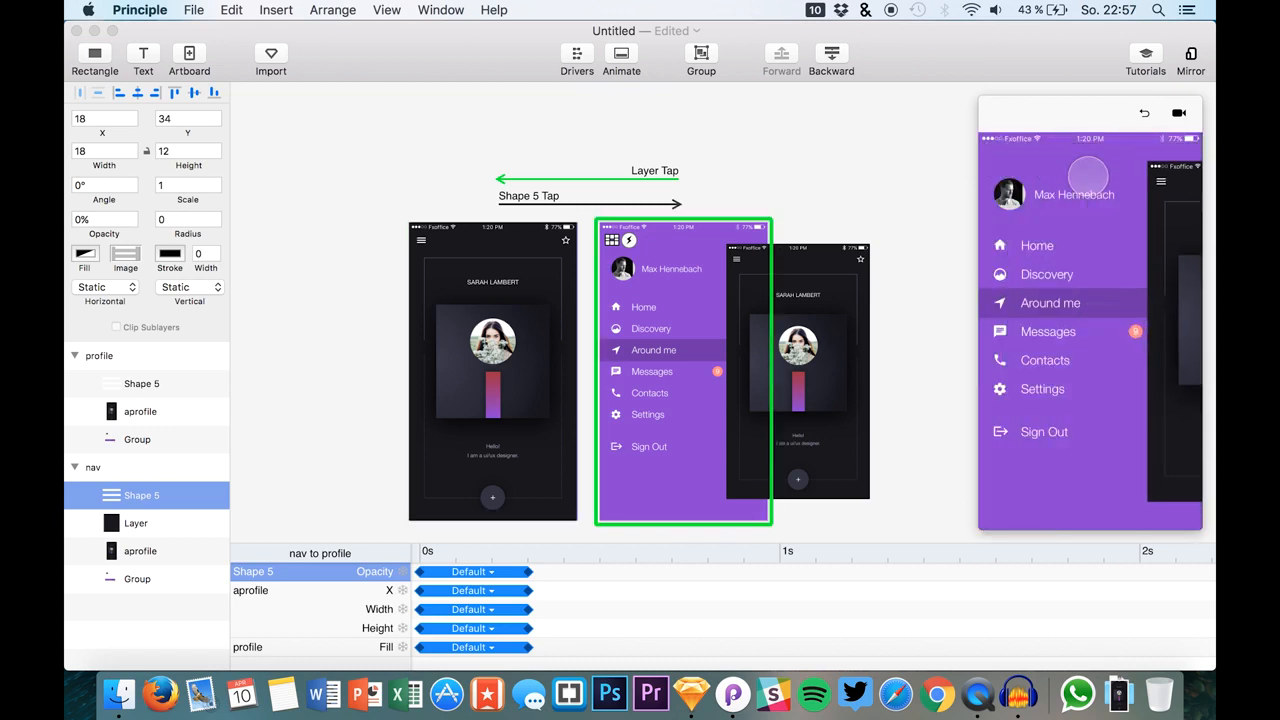
{"action": "left_click", "coordinate": [1162, 186]}
{"action": "left_click", "coordinate": [993, 156]}
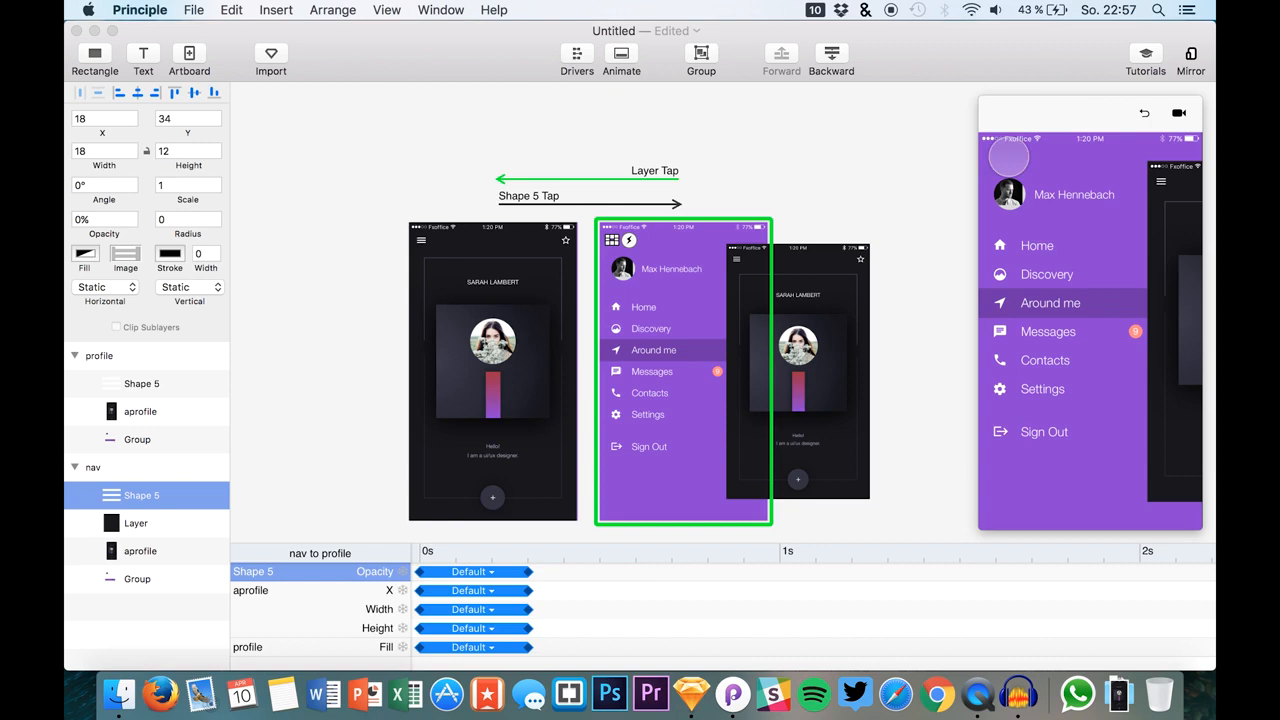
{"action": "left_click", "coordinate": [1163, 183]}
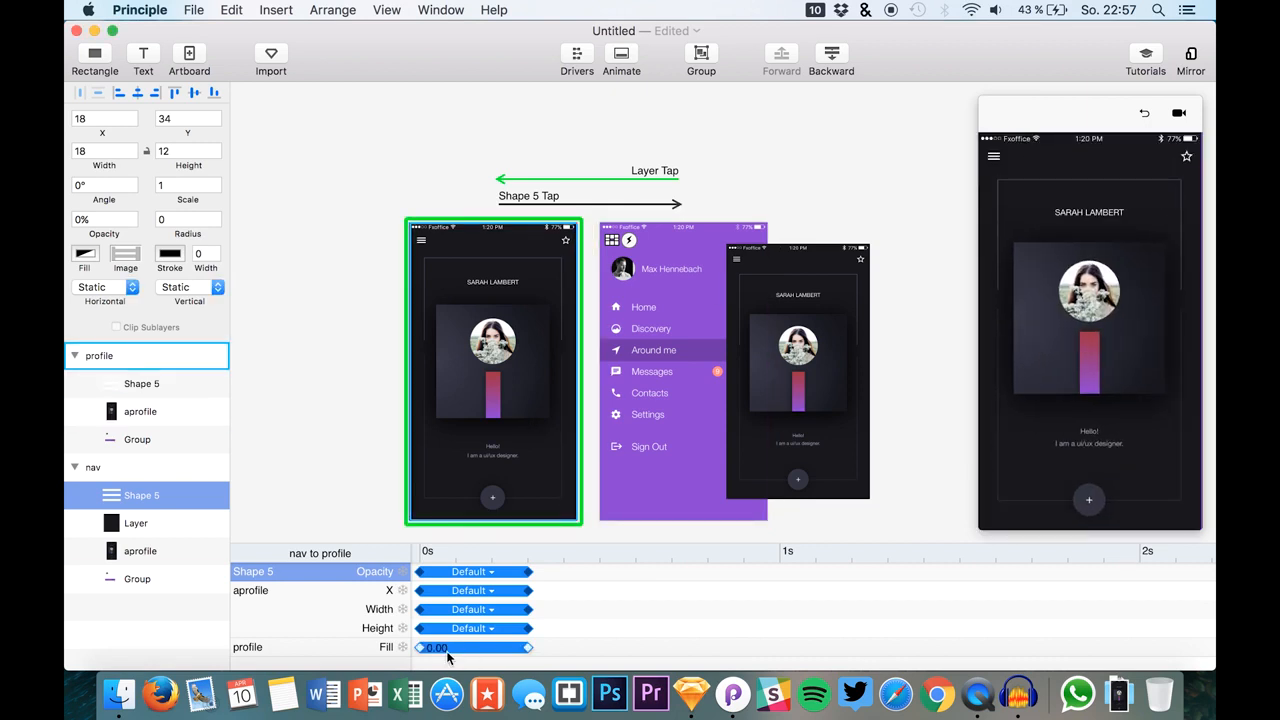
Delay Shape 5's opacity animation in the nav-to-profile transition so it starts at about 0.3 s, after the aprofile animations.
{"action": "left_click", "coordinate": [452, 650]}
{"action": "left_click", "coordinate": [262, 605]}
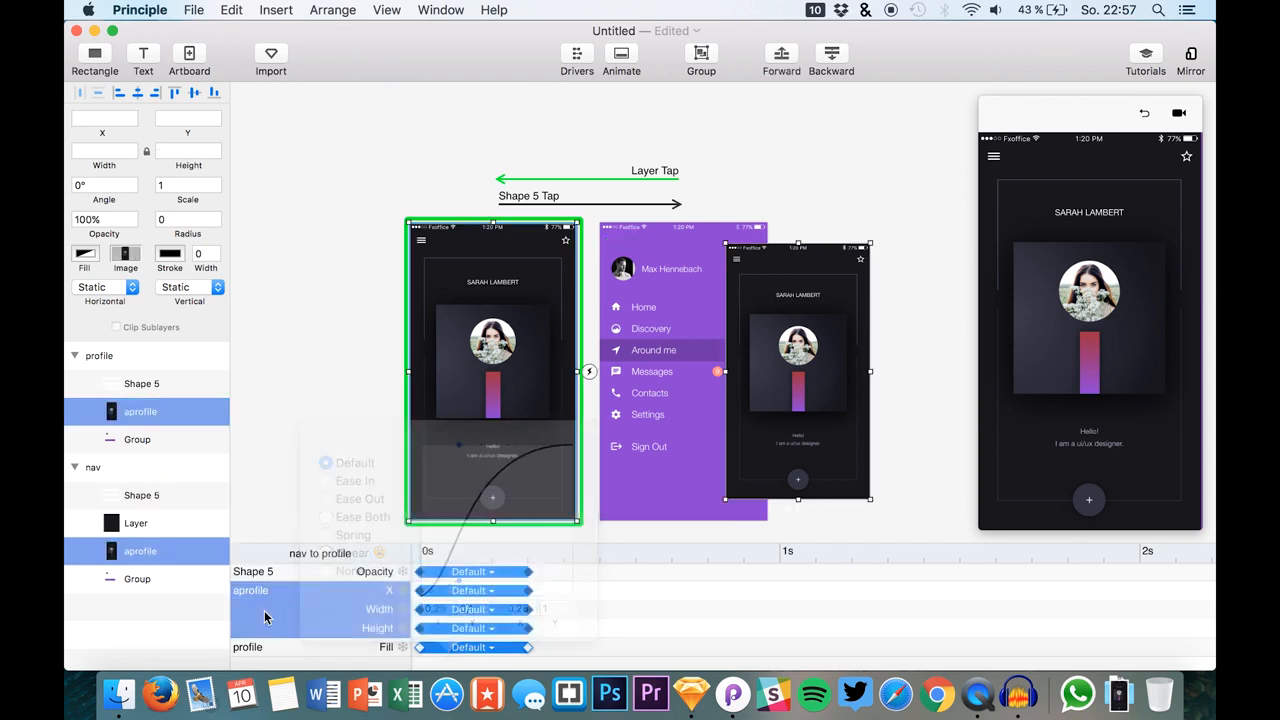
{"action": "left_click", "coordinate": [333, 569]}
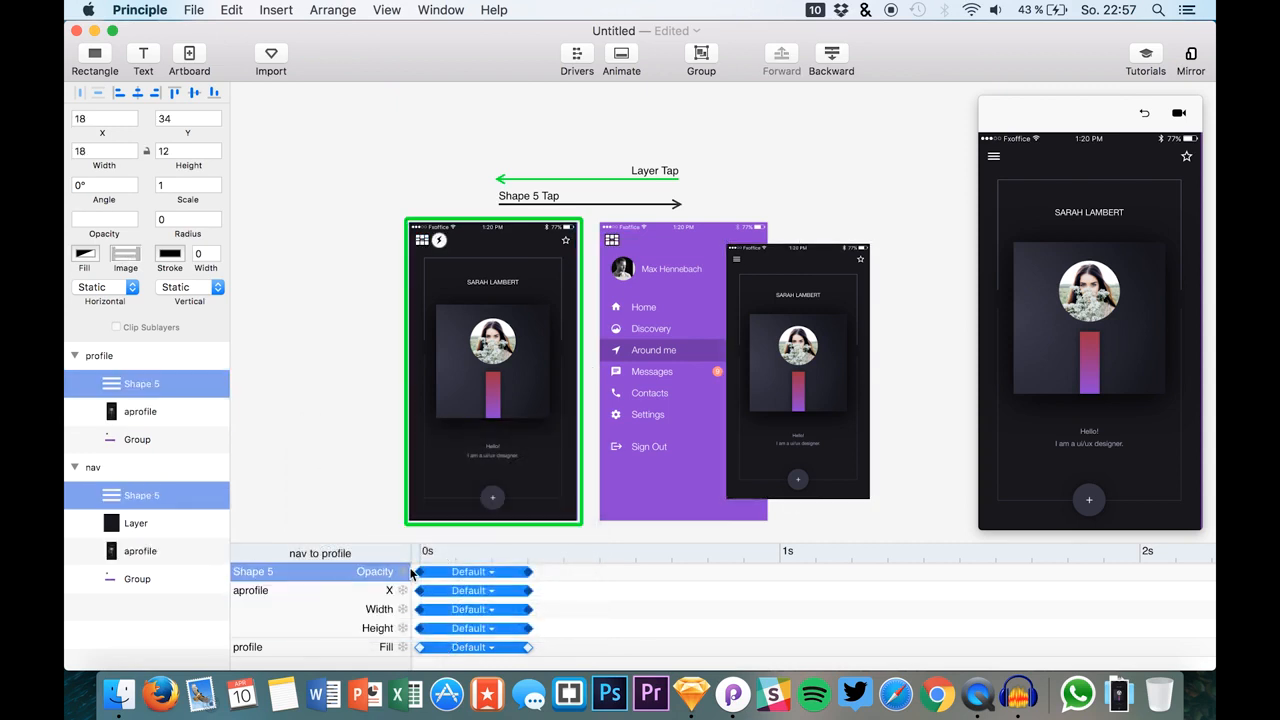
{"action": "left_click_drag", "start_coordinate": [456, 573], "coordinate": [552, 589]}
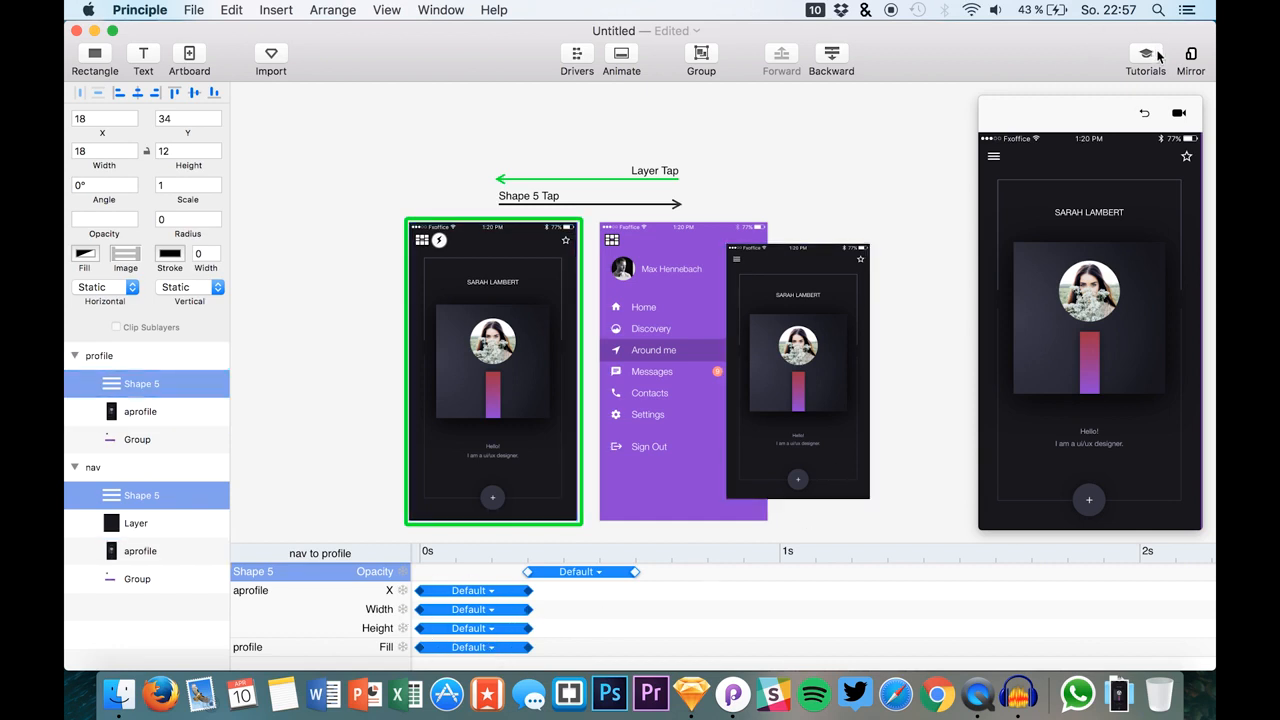
Restart the preview and test the delayed menu icon fade when returning from the navigation to the profile.
{"action": "left_click", "coordinate": [1146, 115]}
{"action": "left_click", "coordinate": [994, 157]}
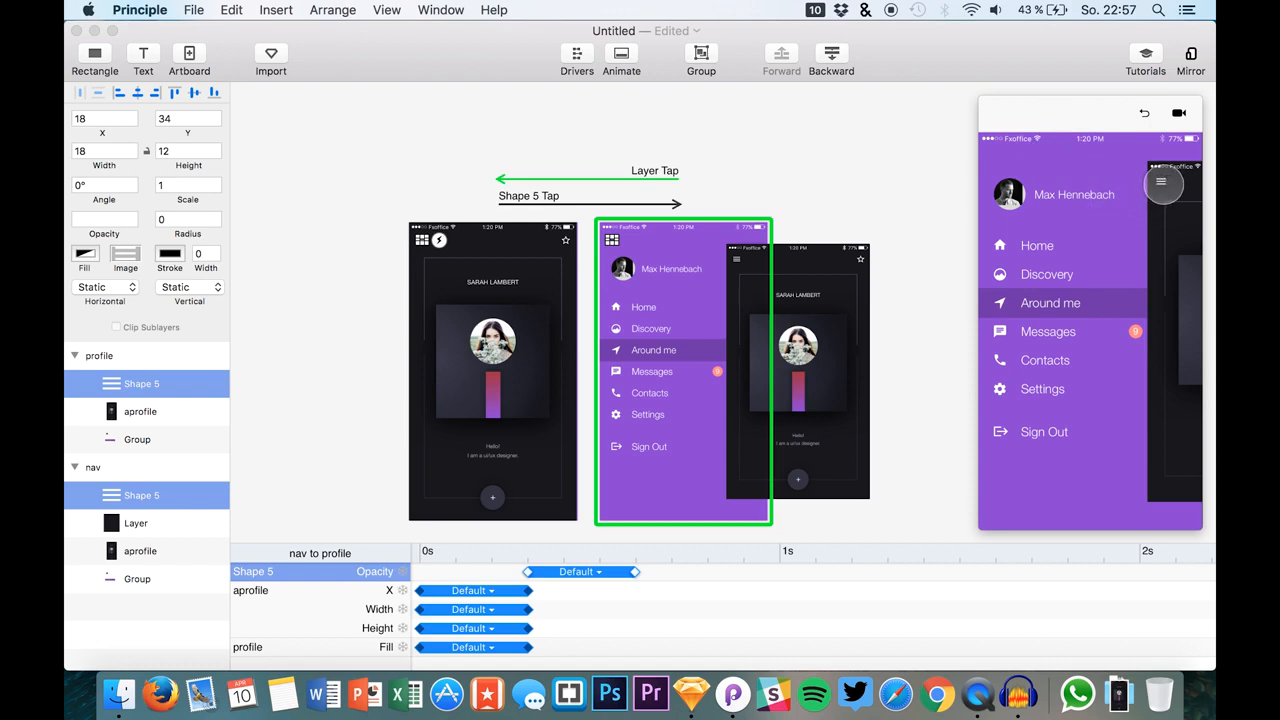
{"action": "left_click", "coordinate": [1160, 181]}
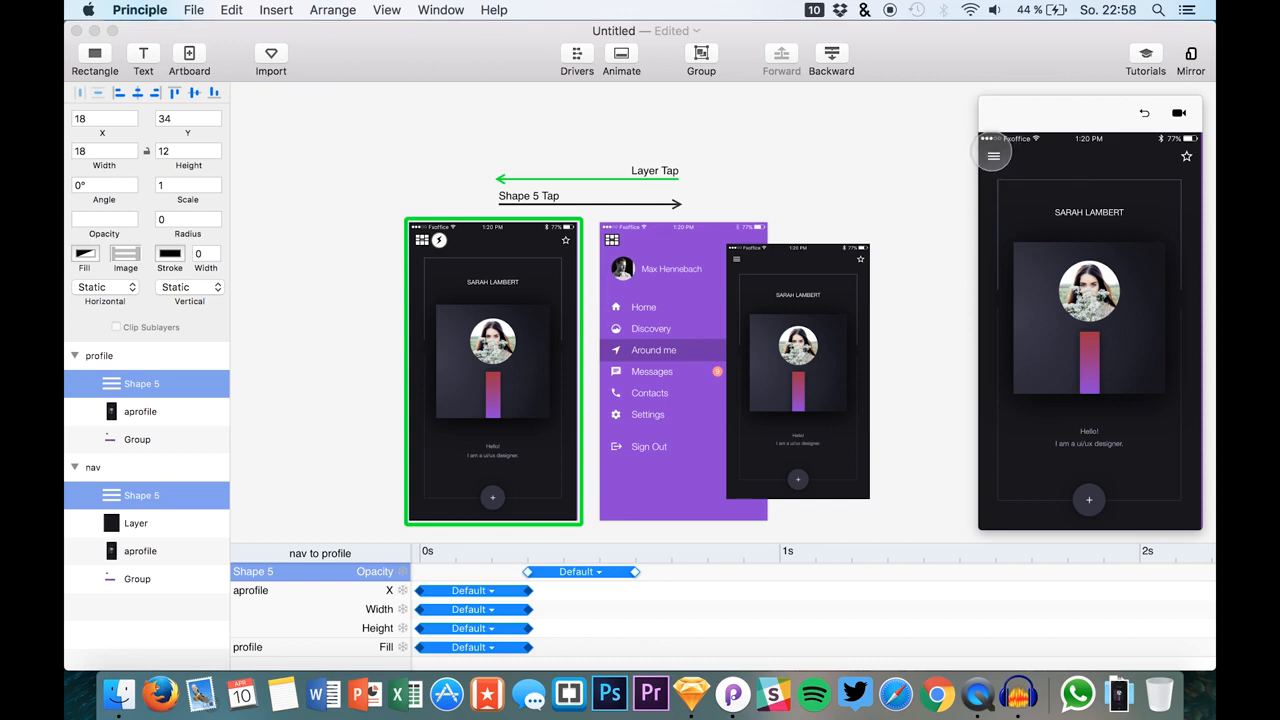
{"action": "left_click", "coordinate": [978, 162]}
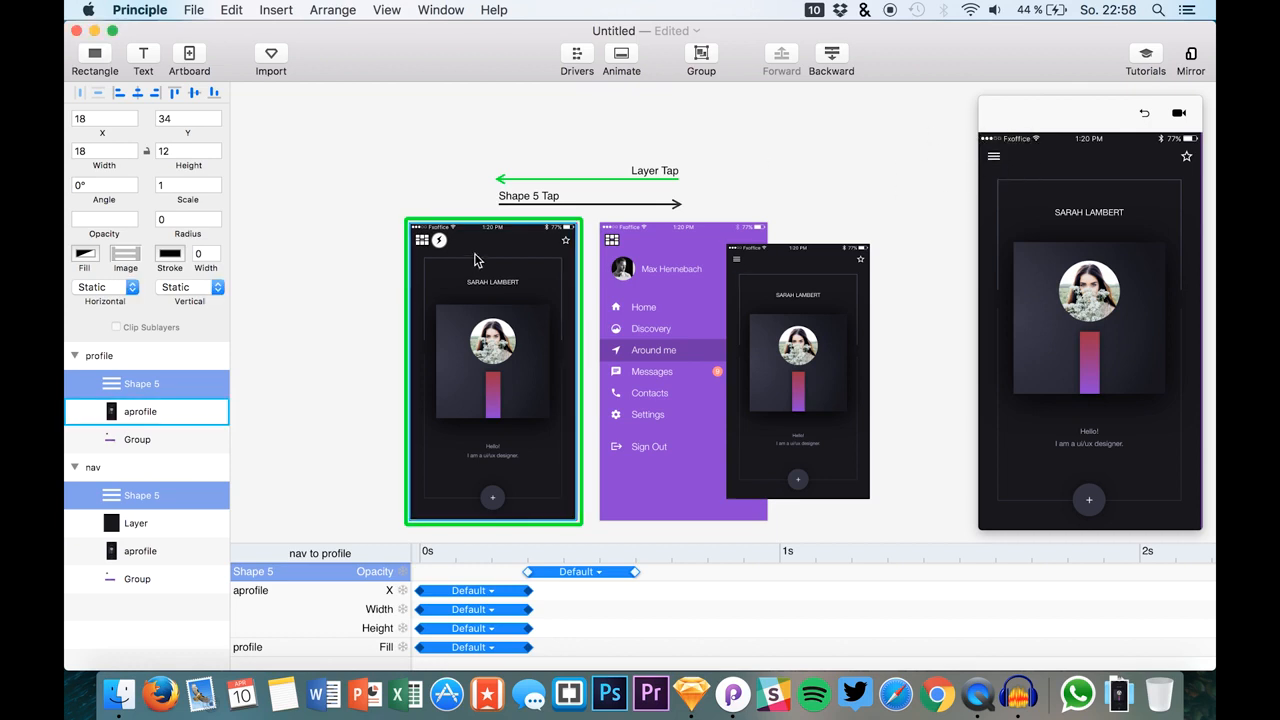
In the profile-to-nav transition, shorten Shape 5's opacity animation to an instant change at 0 s.
{"action": "left_click", "coordinate": [609, 204]}
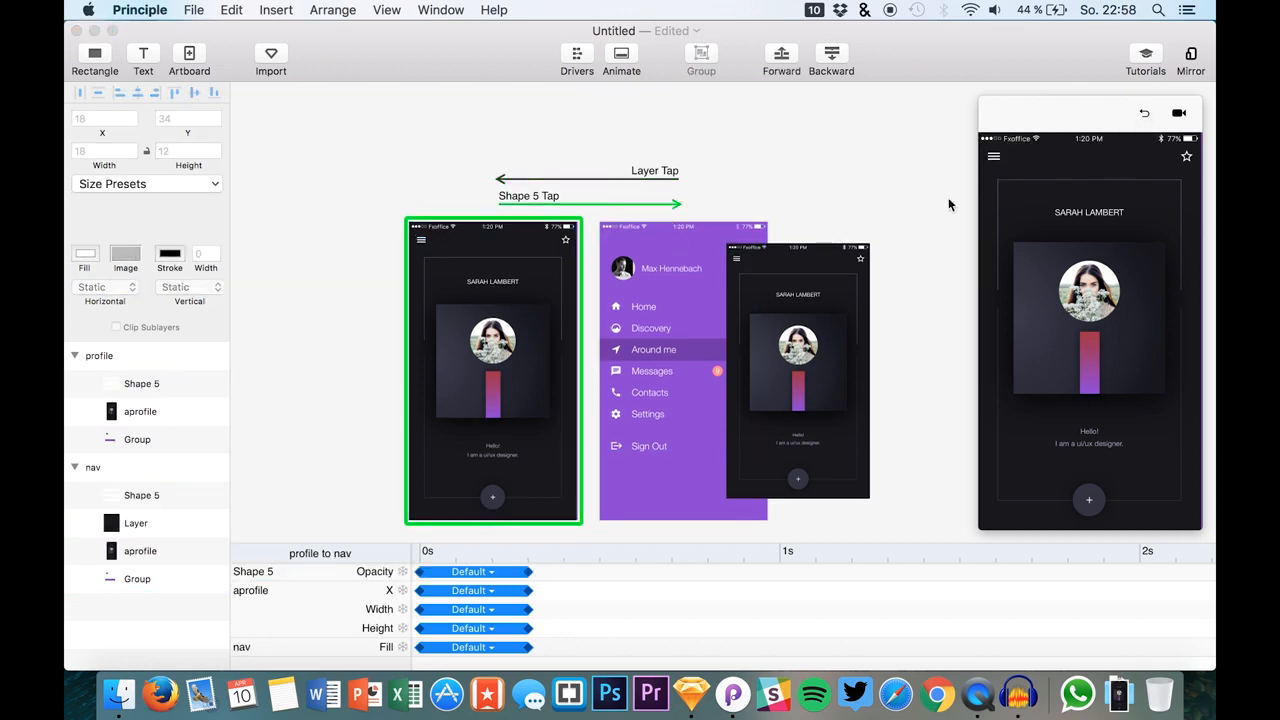
{"action": "left_click", "coordinate": [994, 156]}
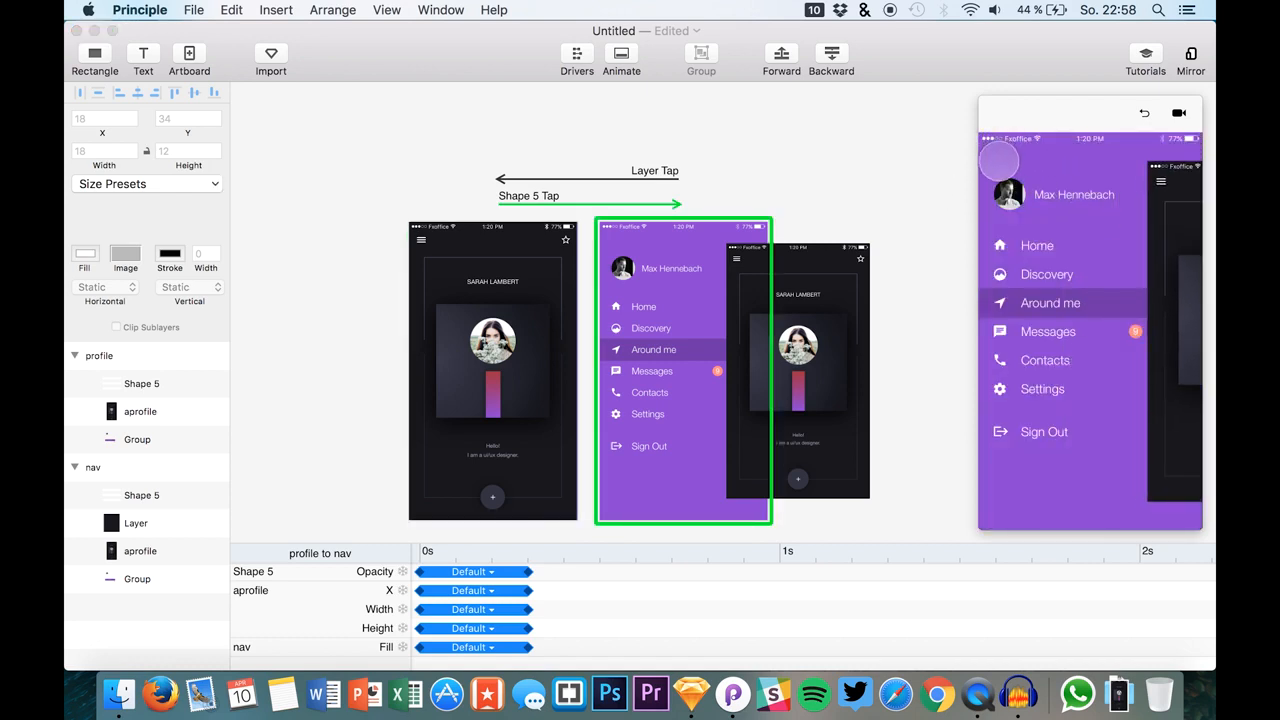
{"action": "left_click", "coordinate": [533, 426]}
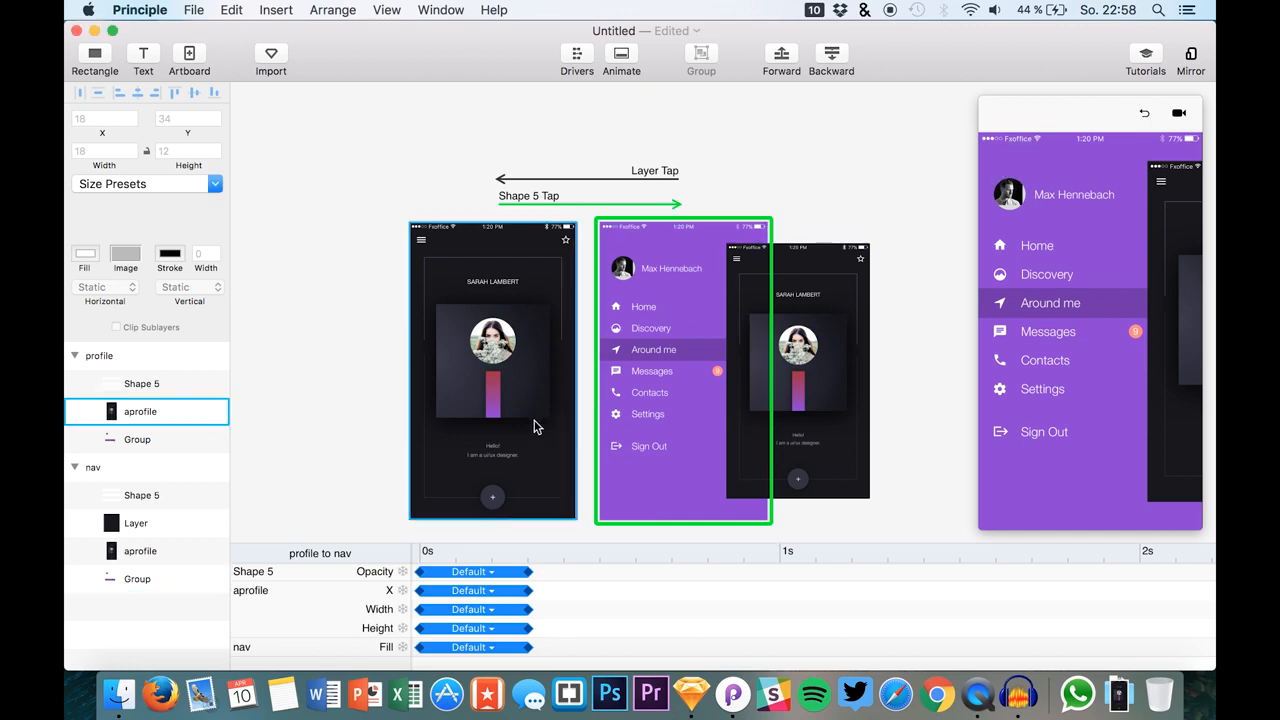
{"action": "left_click", "coordinate": [457, 573]}
{"action": "left_click_drag", "start_coordinate": [457, 573], "coordinate": [558, 582]}
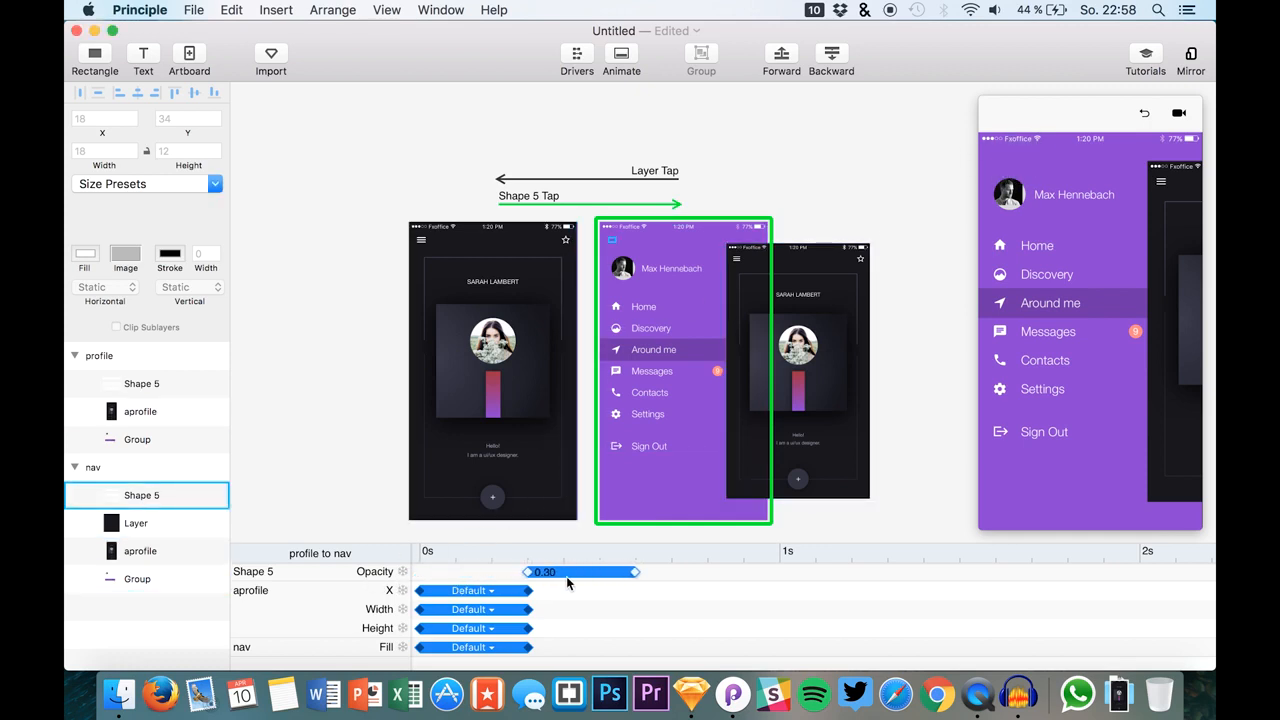
{"action": "left_click_drag", "start_coordinate": [492, 574], "coordinate": [416, 572]}
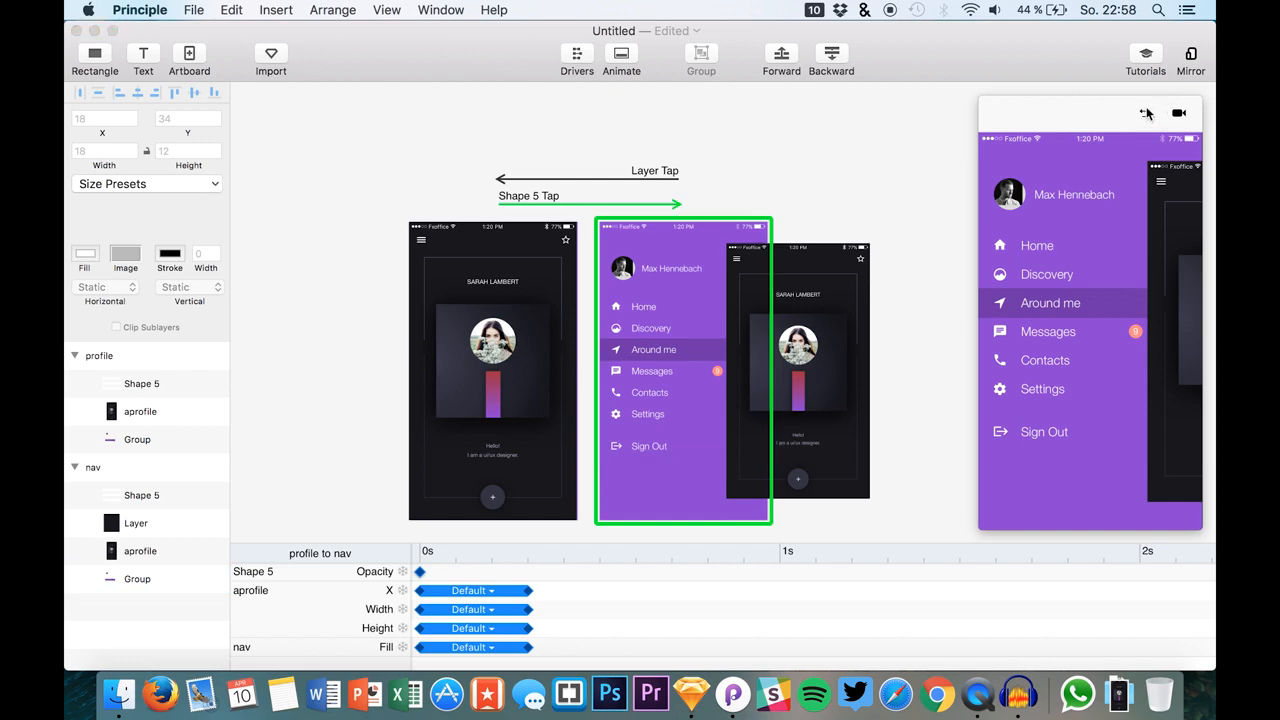
Restart the preview and repeatedly switch between profile and navigation to check the instant icon hiding and the delayed fade-in.
{"action": "left_click", "coordinate": [1146, 113]}
{"action": "left_click", "coordinate": [998, 163]}
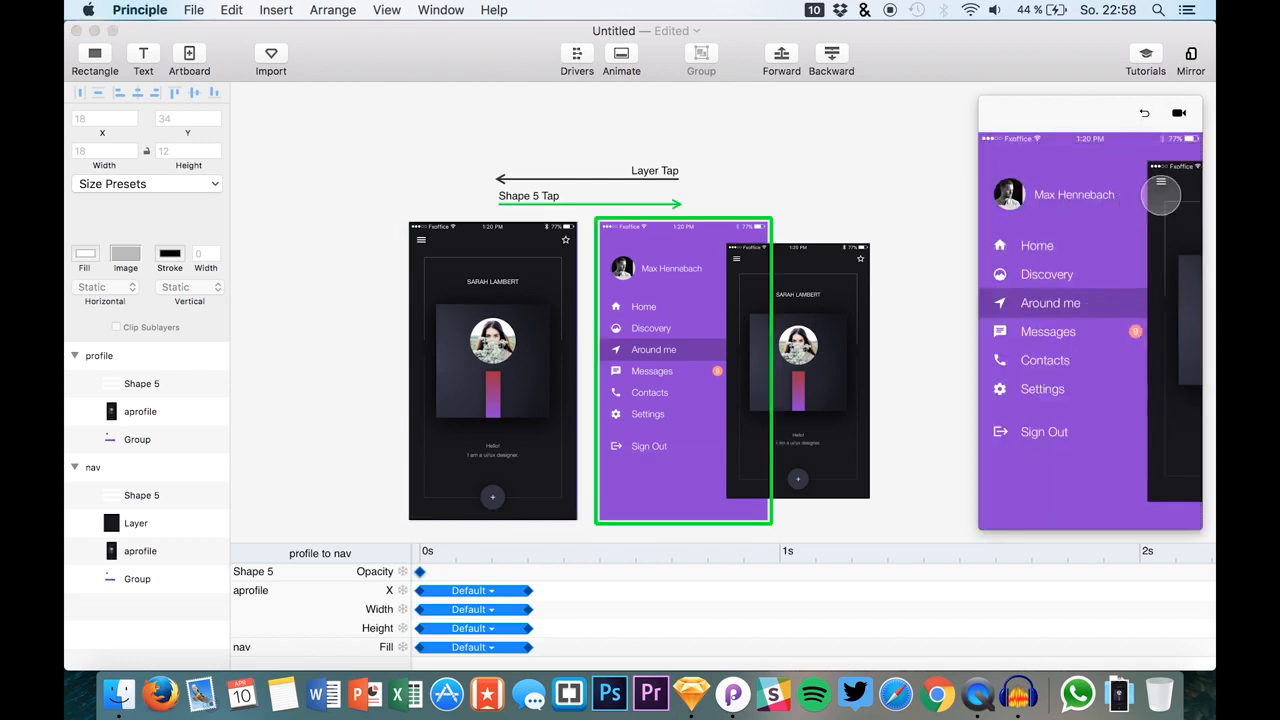
{"action": "left_click", "coordinate": [1165, 182]}
{"action": "left_click", "coordinate": [995, 158]}
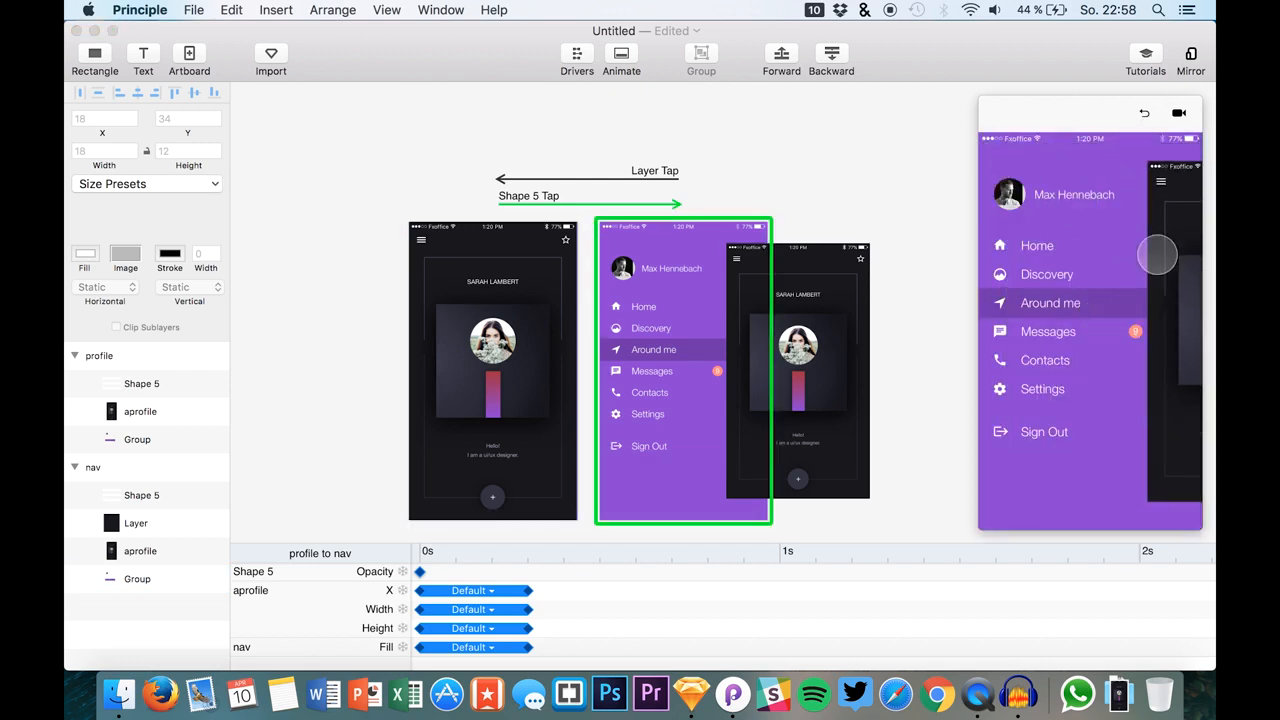
{"action": "left_click", "coordinate": [1168, 184]}
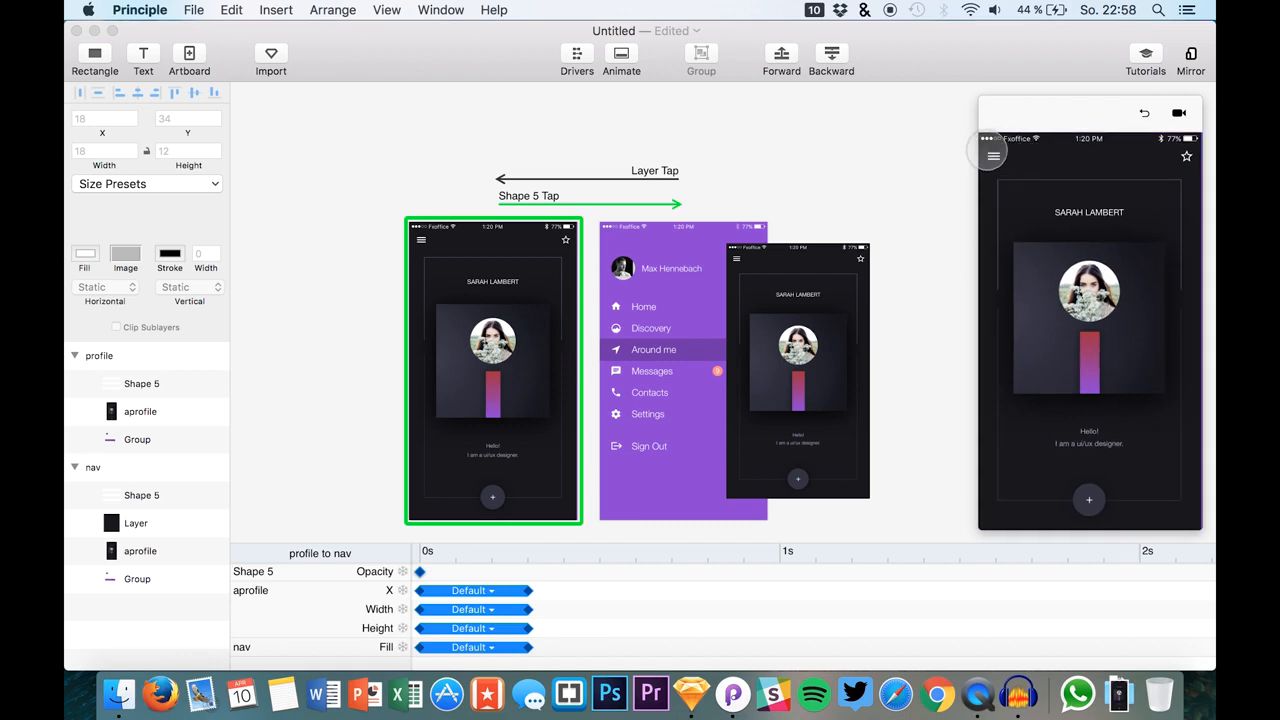
{"action": "left_click", "coordinate": [997, 157]}
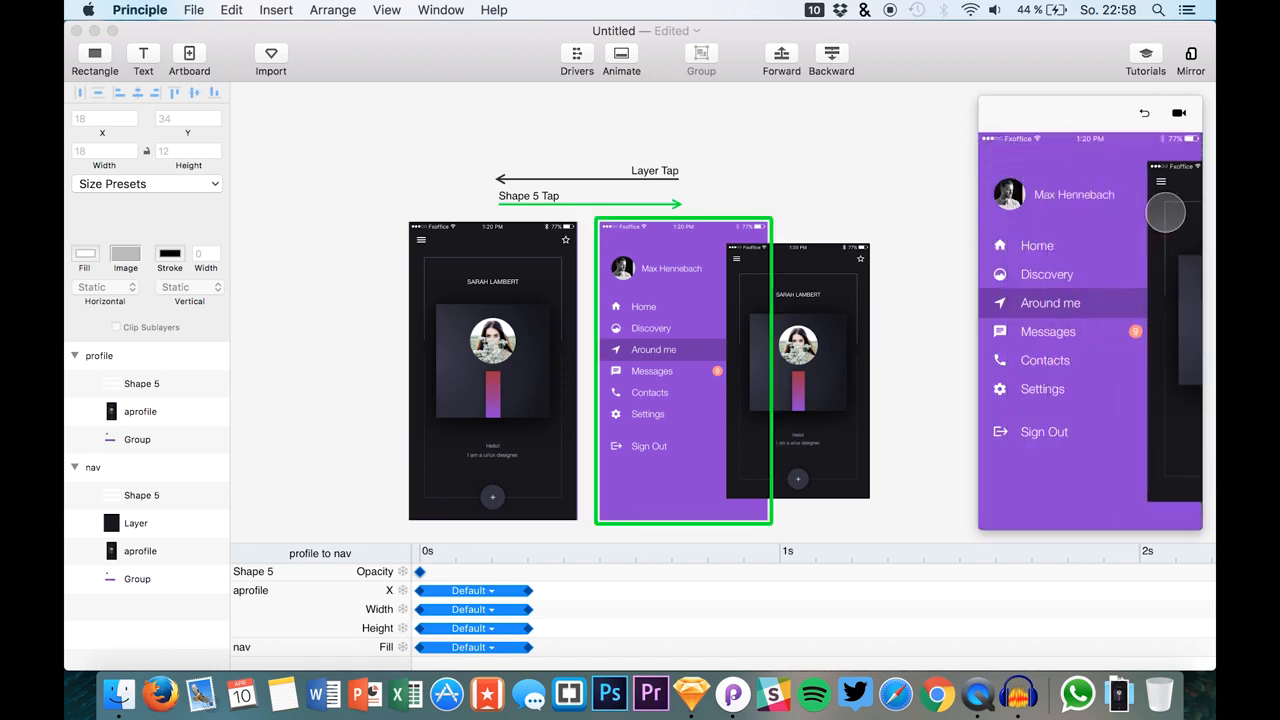
{"action": "left_click", "coordinate": [1161, 182]}
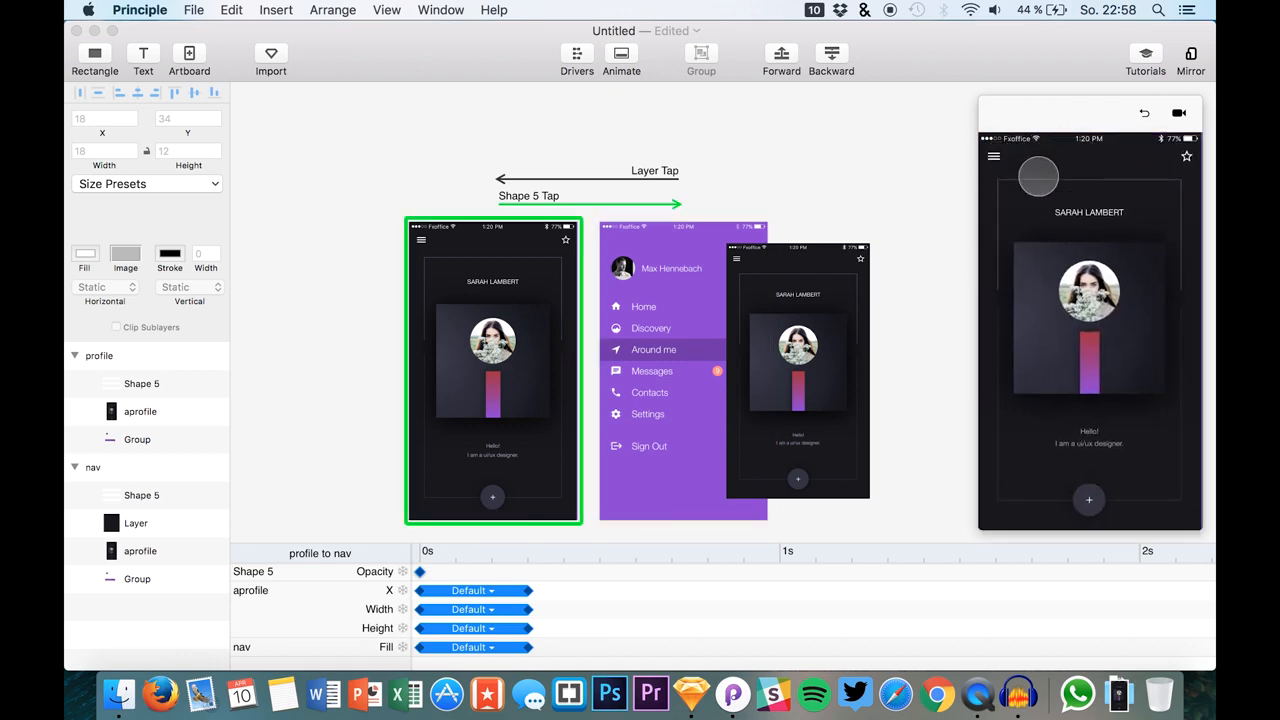
{"action": "left_click", "coordinate": [994, 157]}
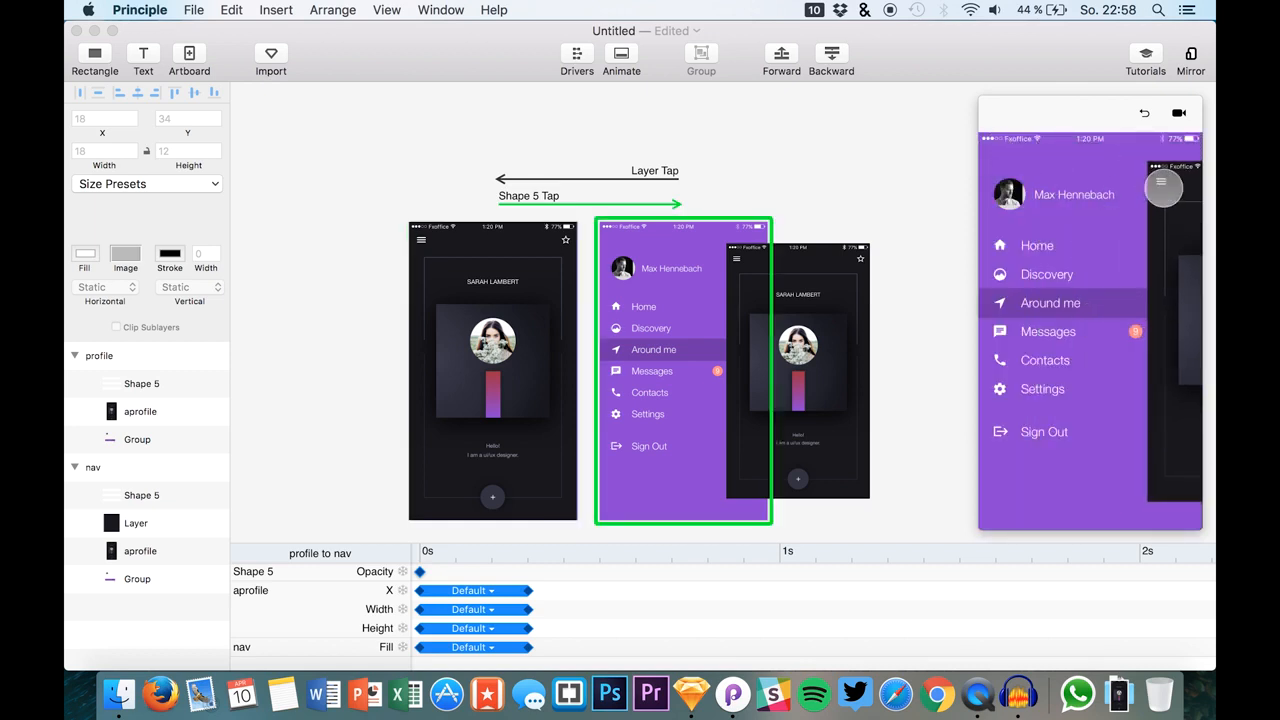
{"action": "left_click", "coordinate": [1162, 184]}
{"action": "left_click", "coordinate": [994, 159]}
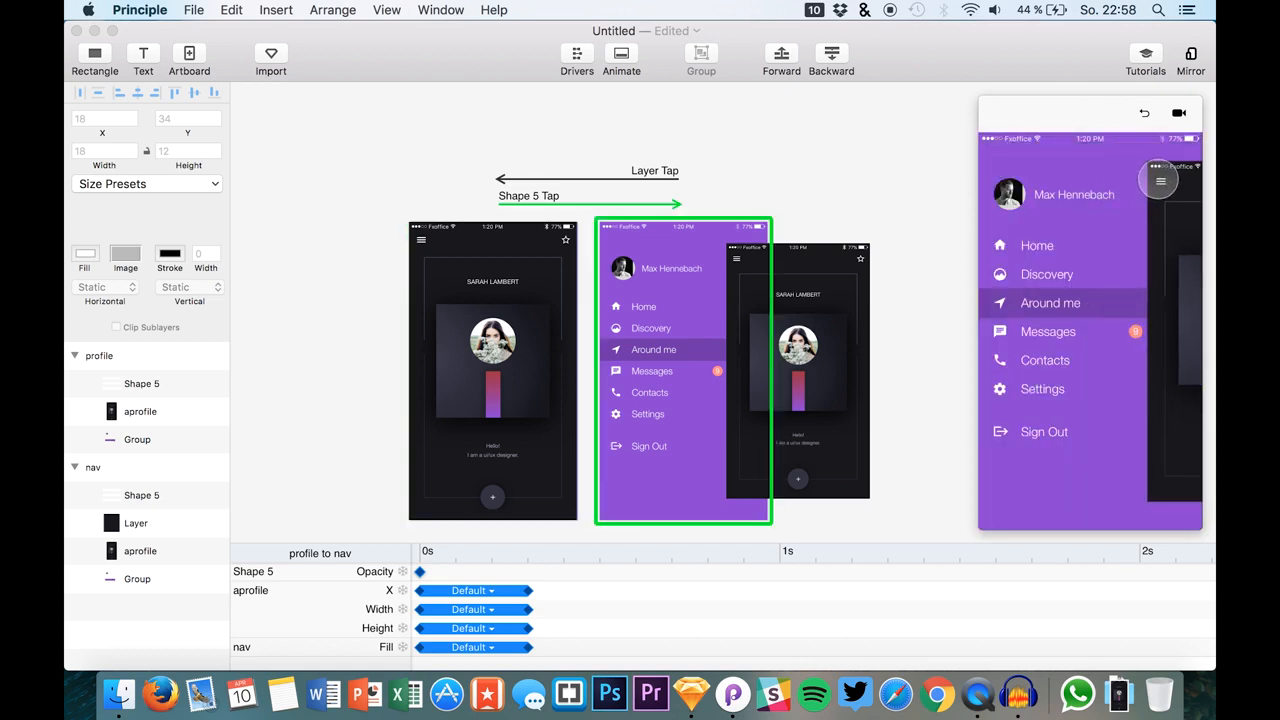
{"action": "left_click", "coordinate": [1160, 181]}
{"action": "left_click", "coordinate": [996, 158]}
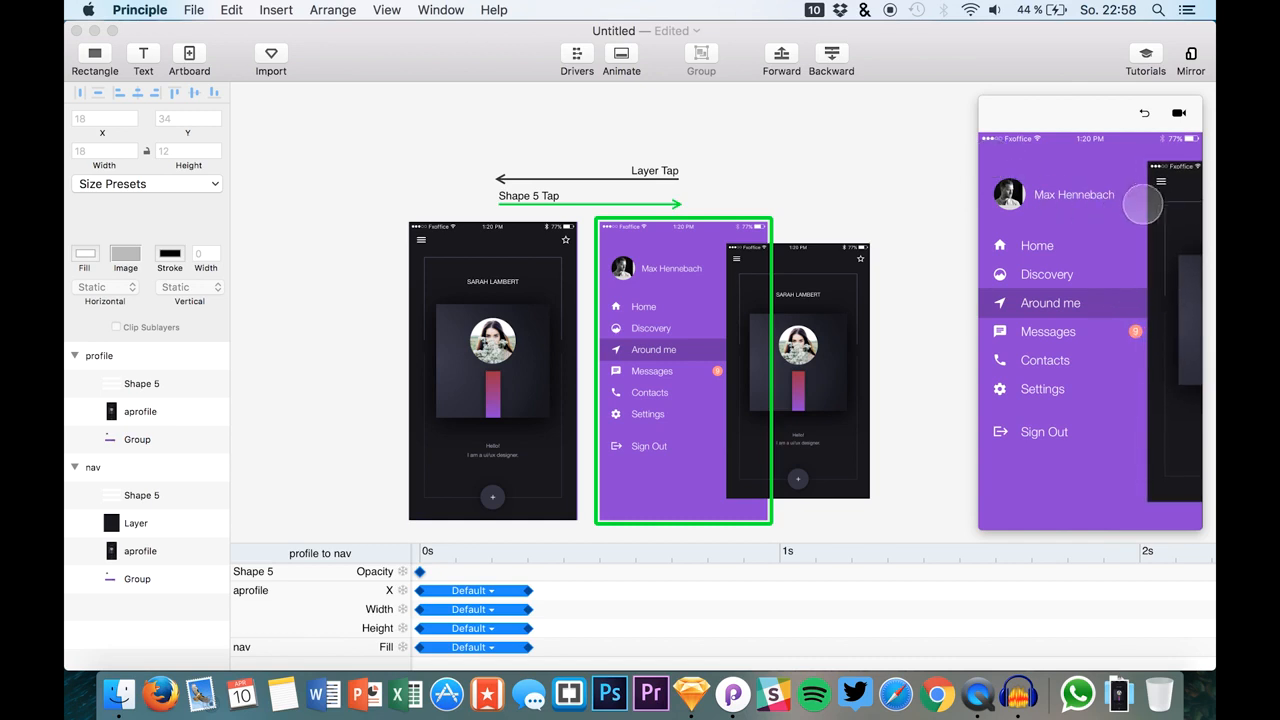
{"action": "left_click", "coordinate": [1160, 181]}
{"action": "left_click", "coordinate": [995, 158]}
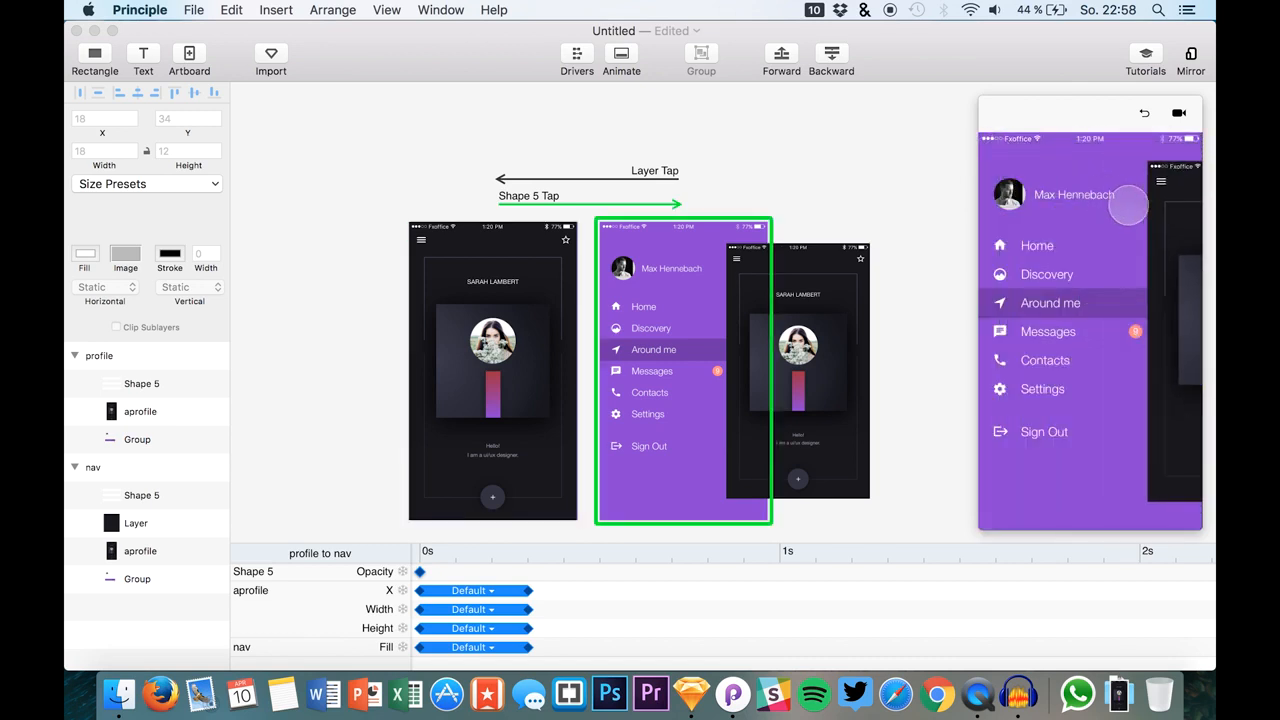
{"action": "left_click", "coordinate": [1160, 183]}
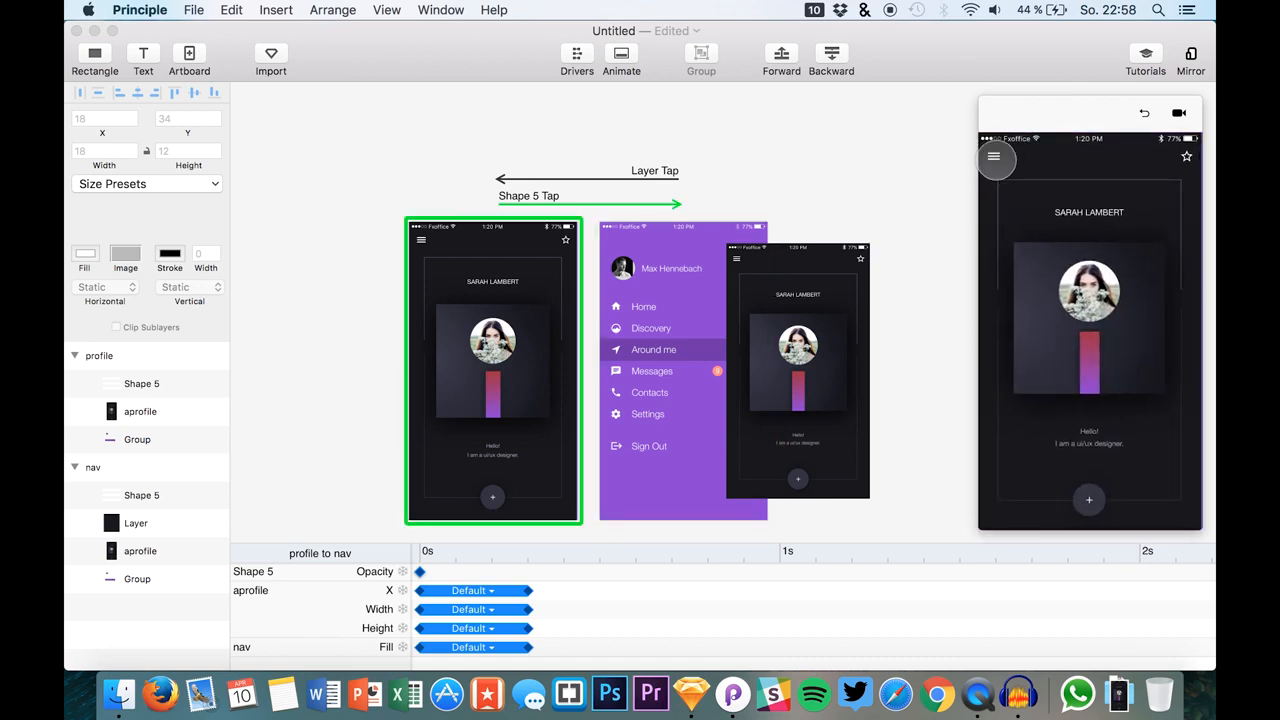
{"action": "left_click", "coordinate": [996, 158]}
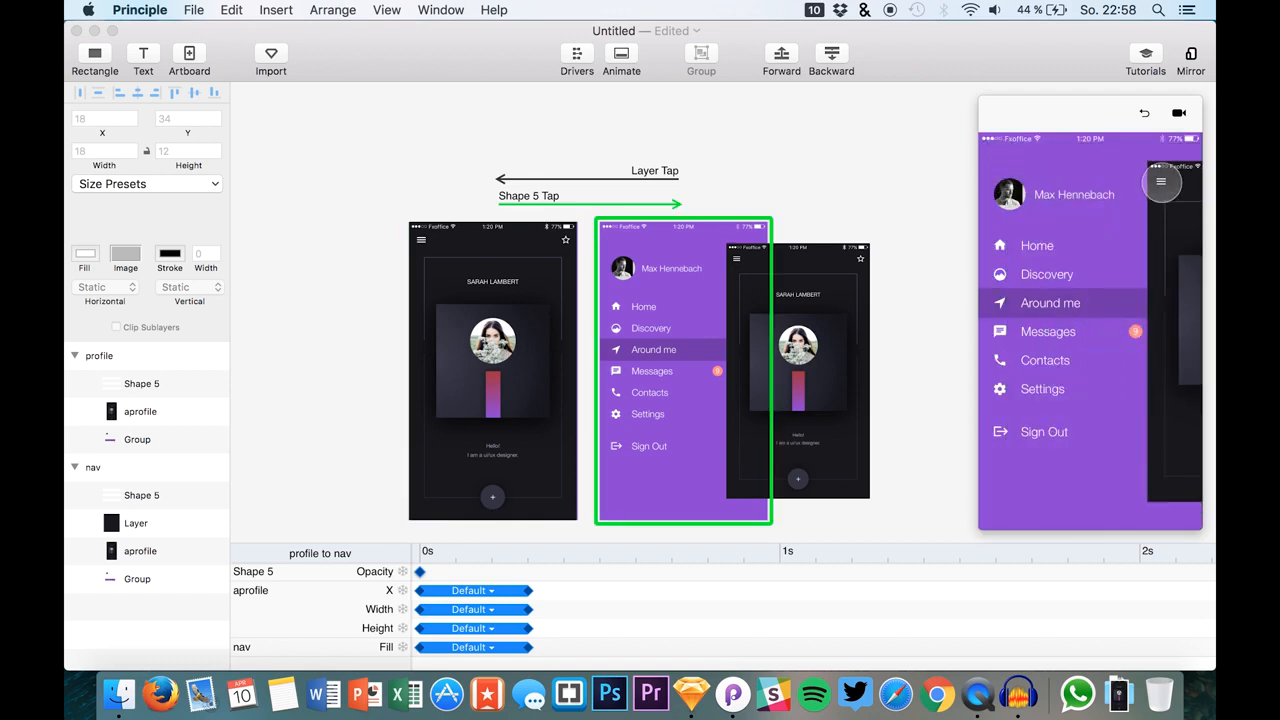
{"action": "left_click", "coordinate": [1160, 183]}
{"action": "left_click", "coordinate": [995, 158]}
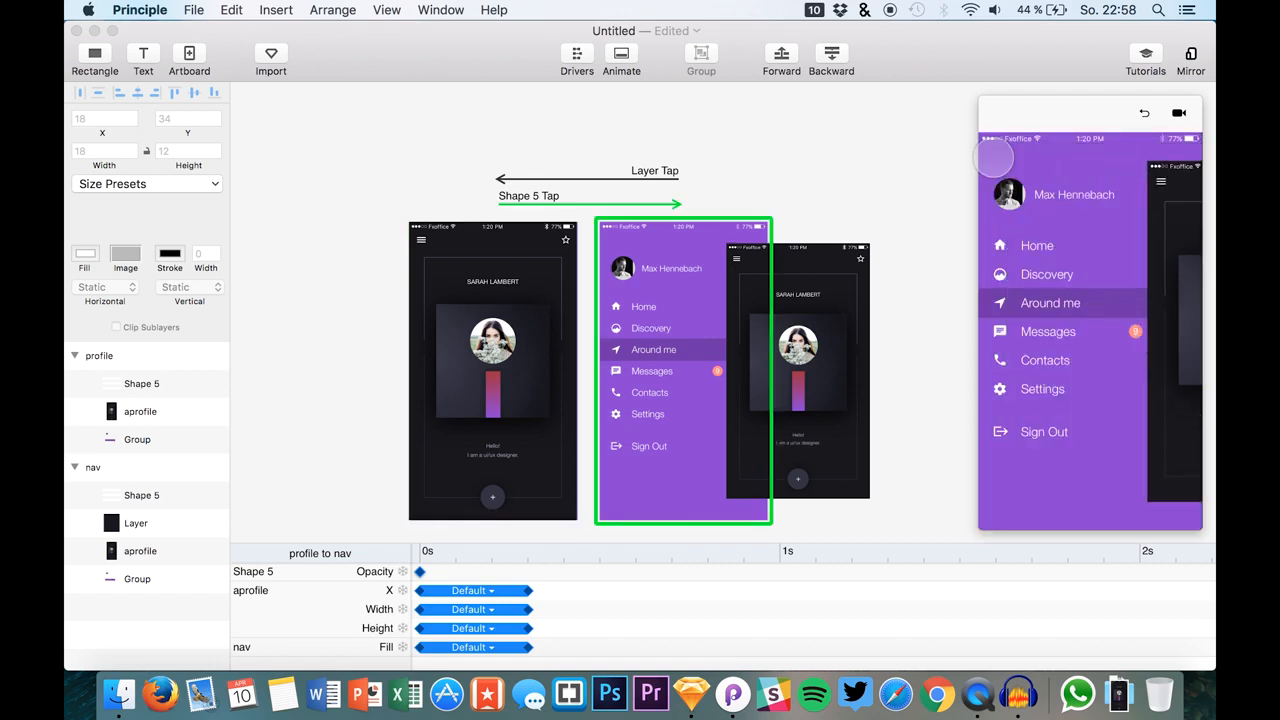
{"action": "left_click", "coordinate": [1155, 183]}
{"action": "left_click", "coordinate": [996, 158]}
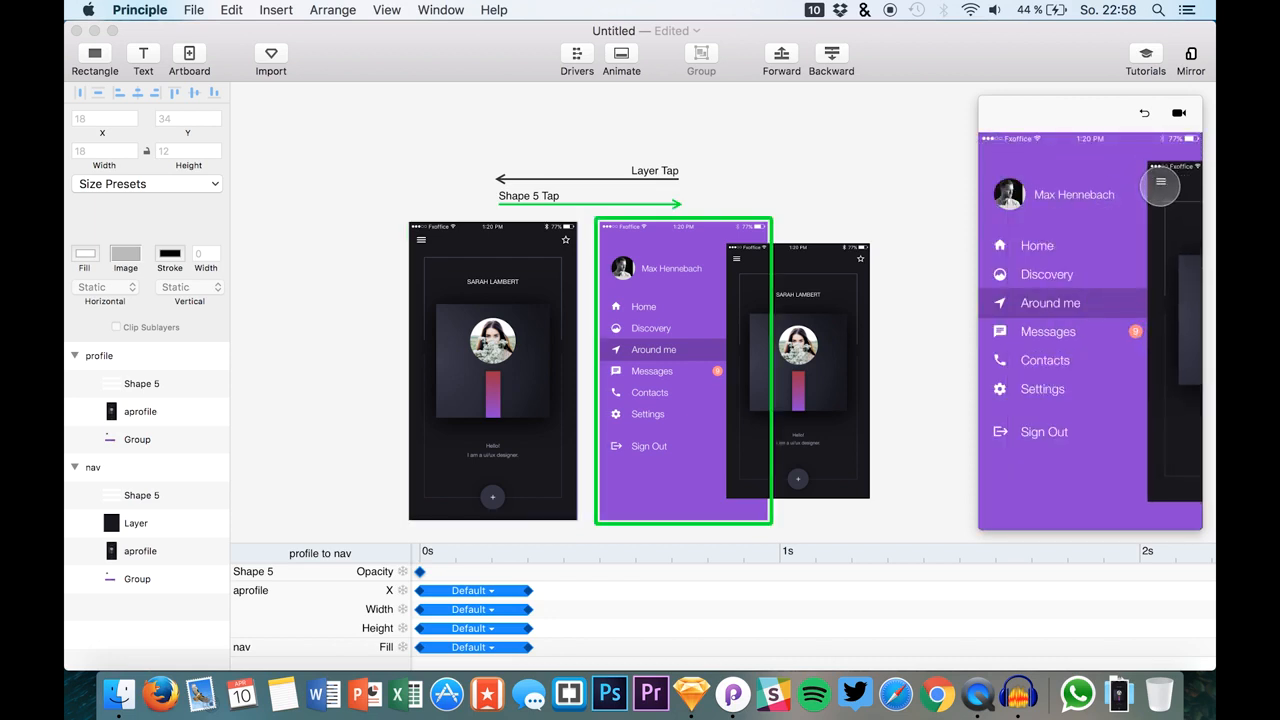
{"action": "left_click", "coordinate": [1159, 183]}
{"action": "left_click", "coordinate": [997, 158]}
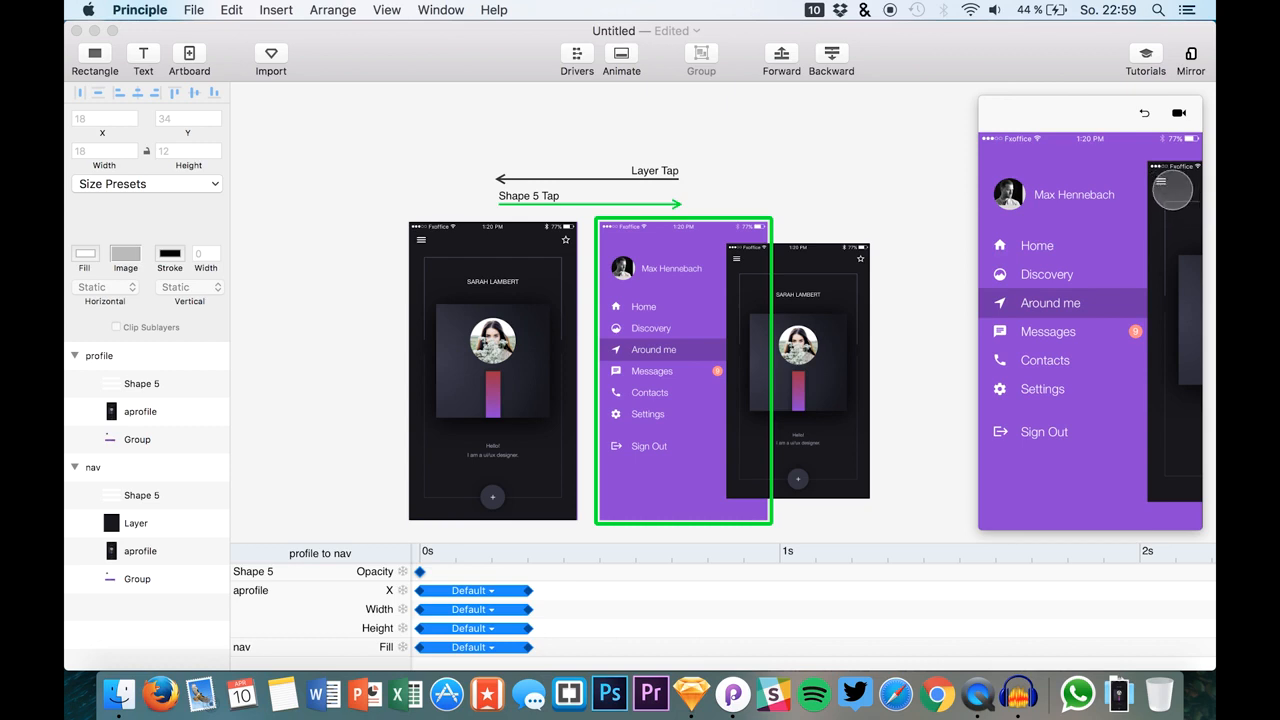
{"action": "left_click", "coordinate": [1160, 183]}
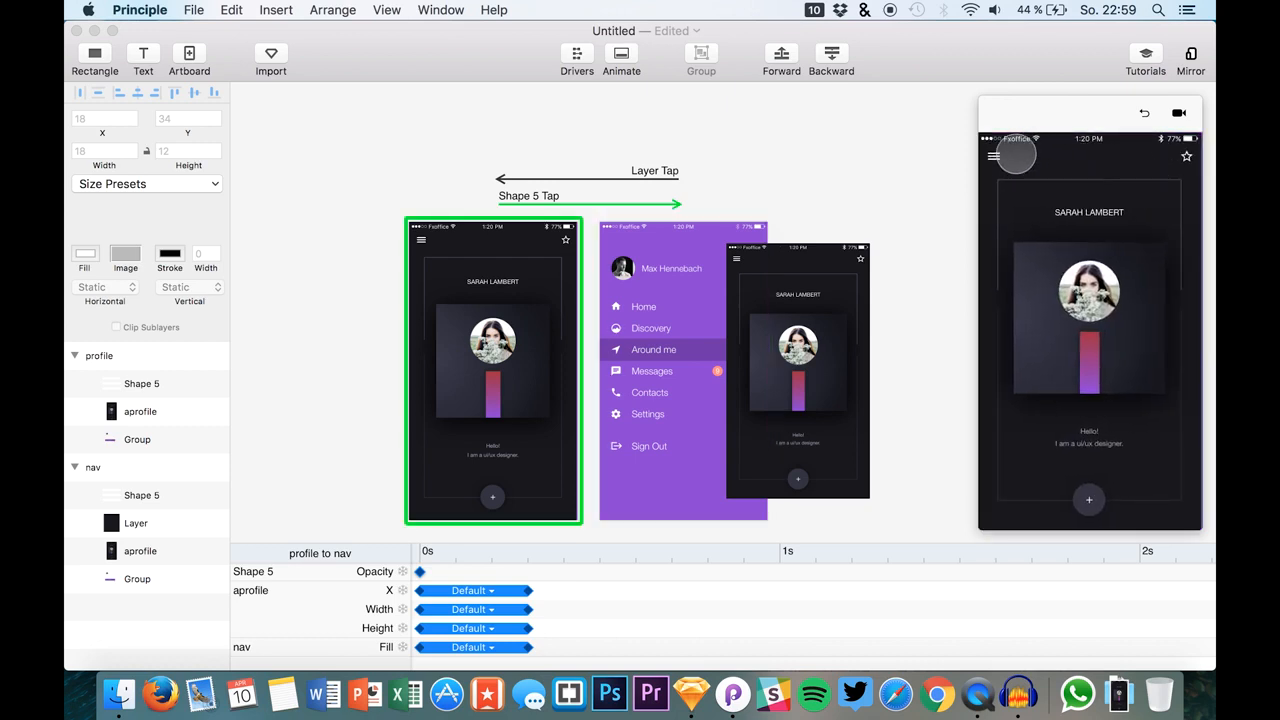
{"action": "left_click", "coordinate": [997, 157]}
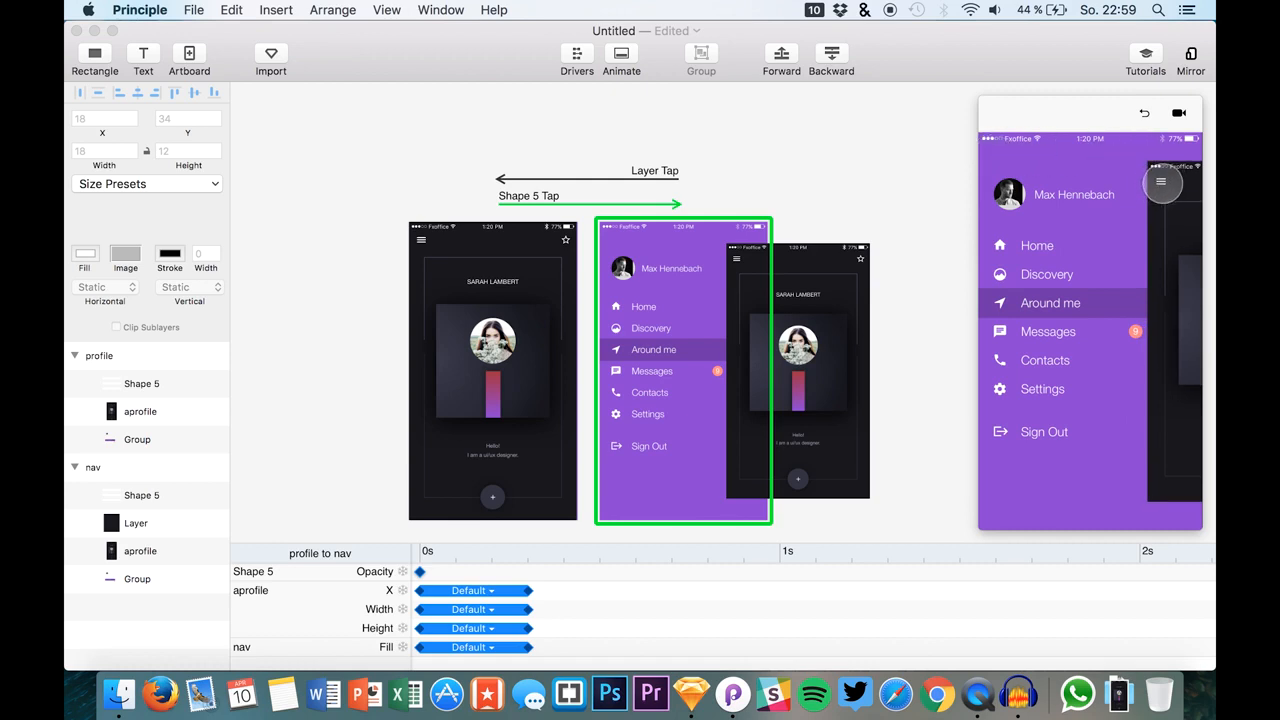
{"action": "left_click", "coordinate": [1160, 183]}
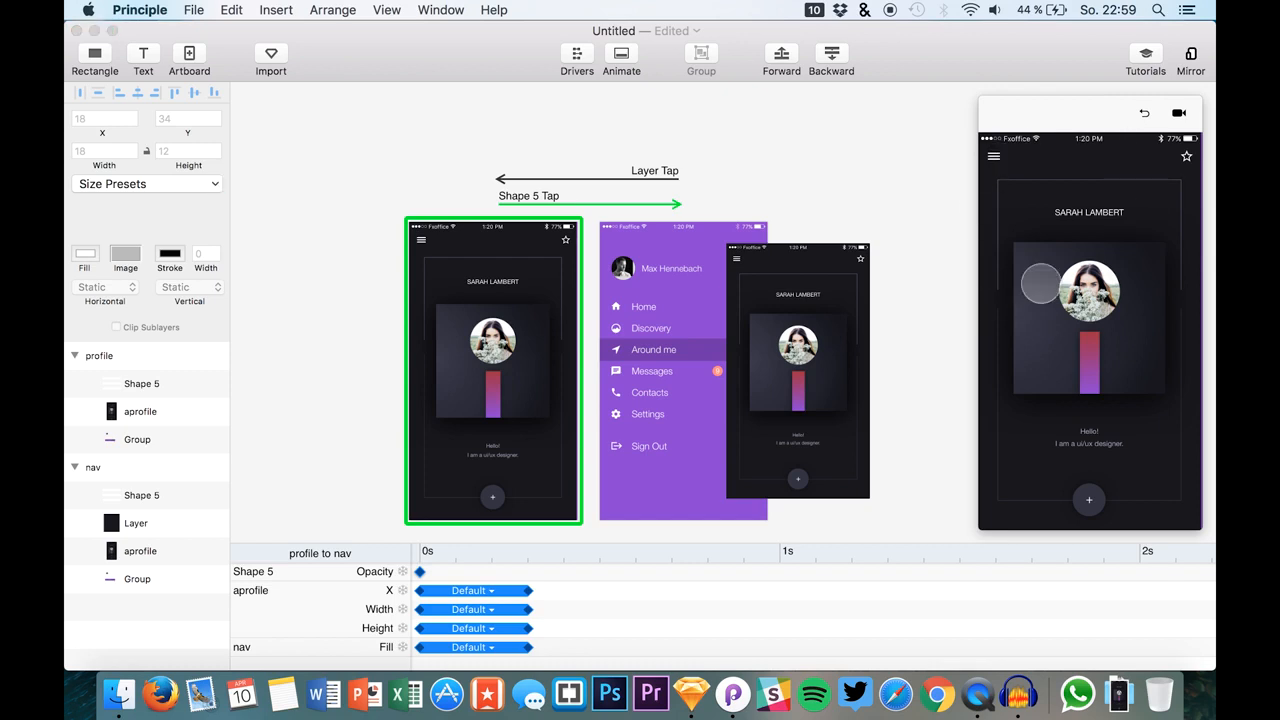
{"action": "left_click", "coordinate": [349, 194]}
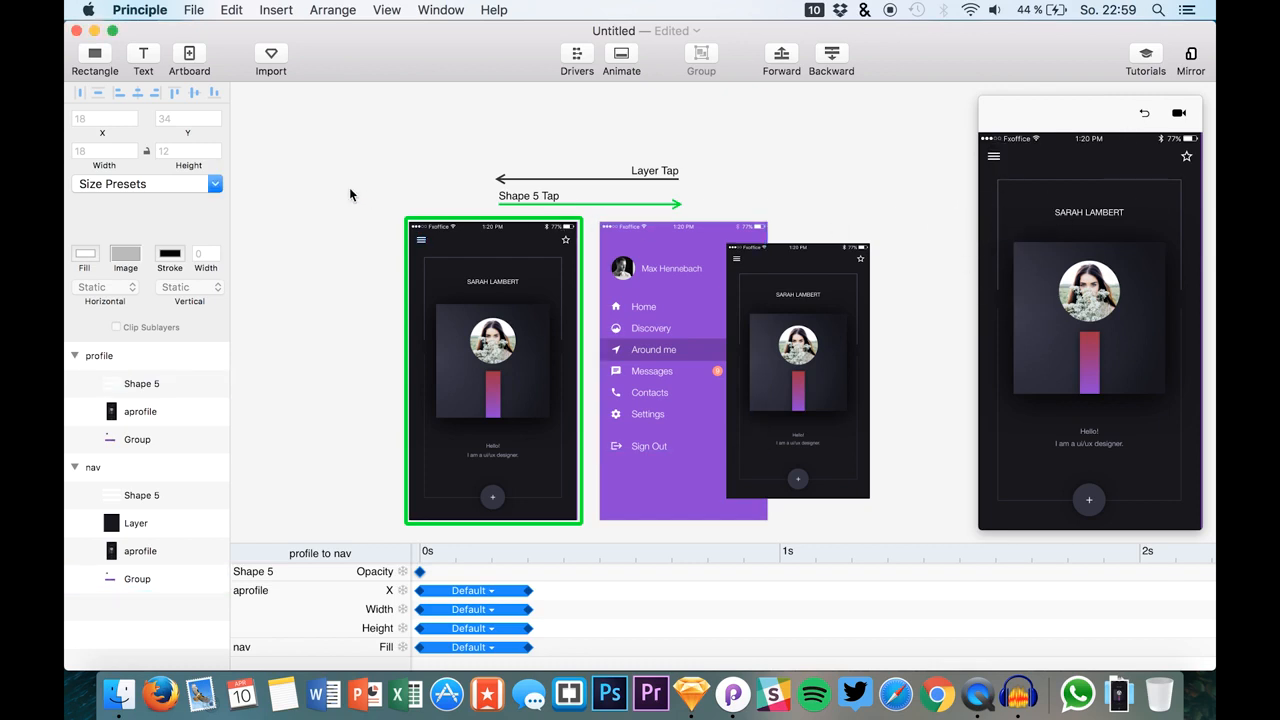